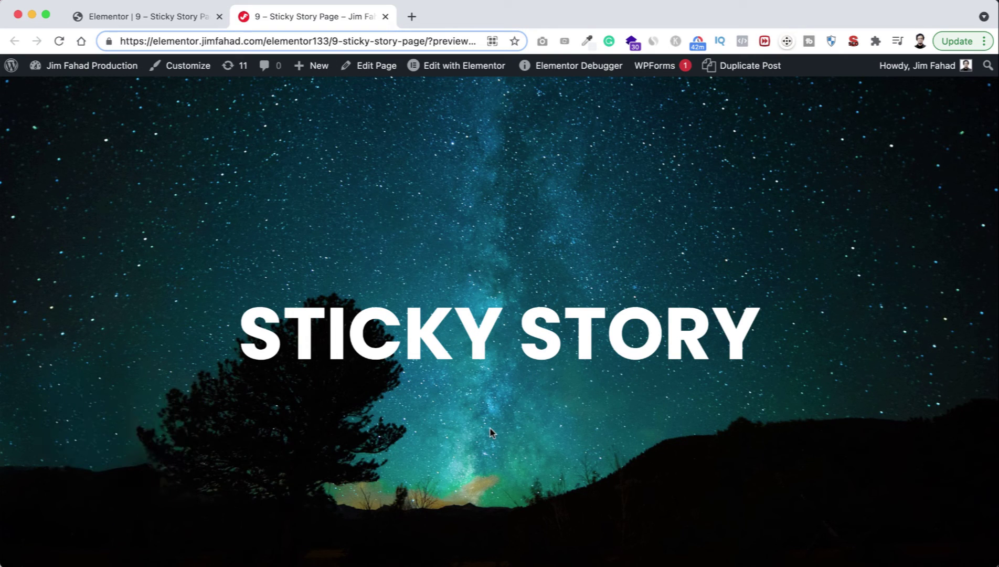
Examine the finished Sticky Story page from the hero section through Story Four, focusing on how images and text scroll in each story
scroll(498, 445, down, 9)
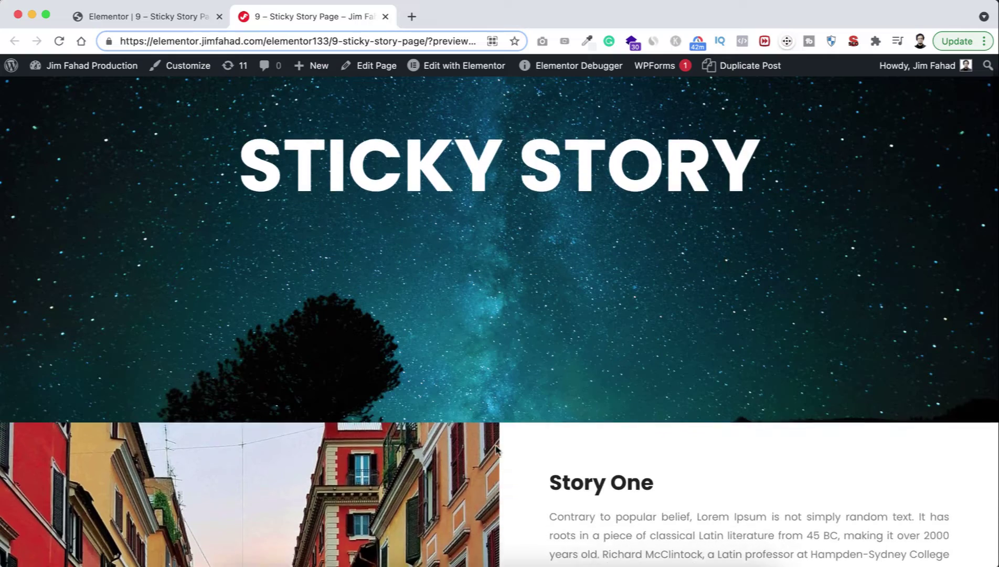
scroll(498, 451, down, 1)
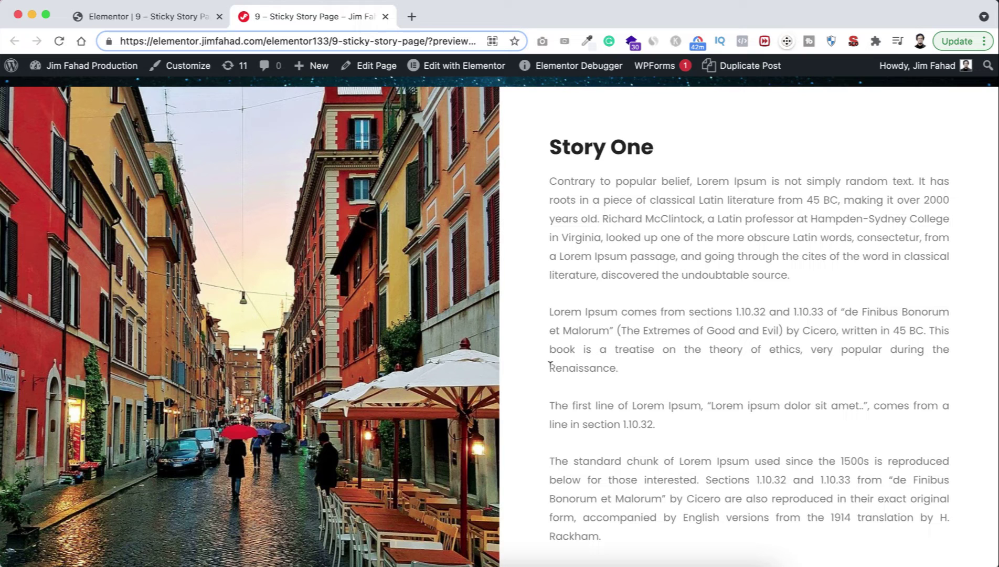
scroll(537, 382, down, 5)
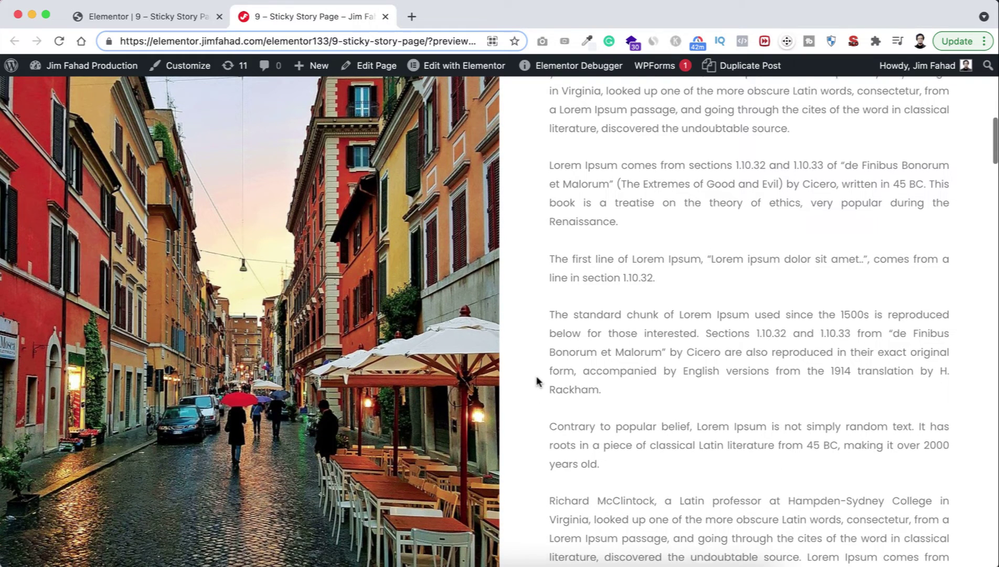
scroll(537, 382, down, 1)
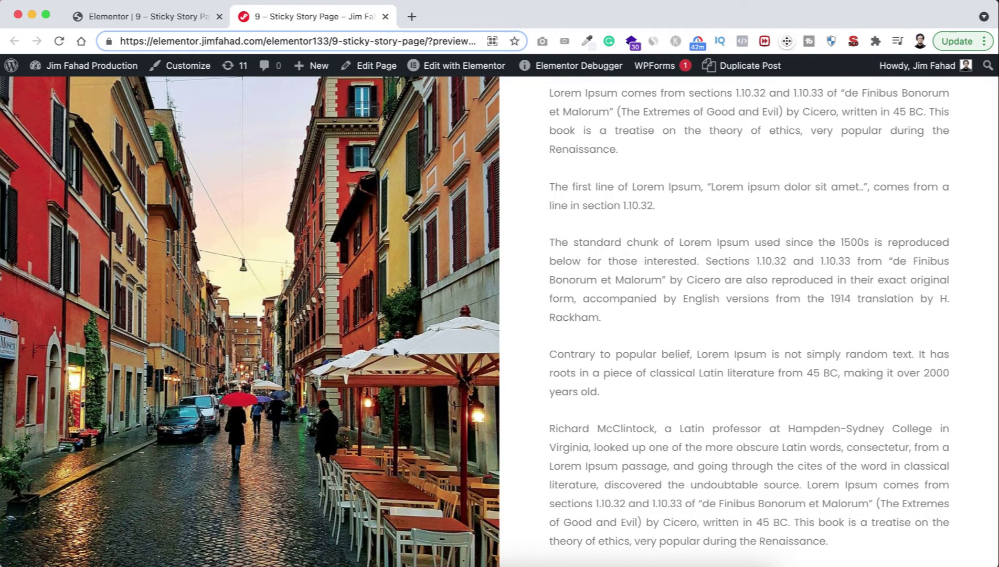
scroll(544, 391, down, 7)
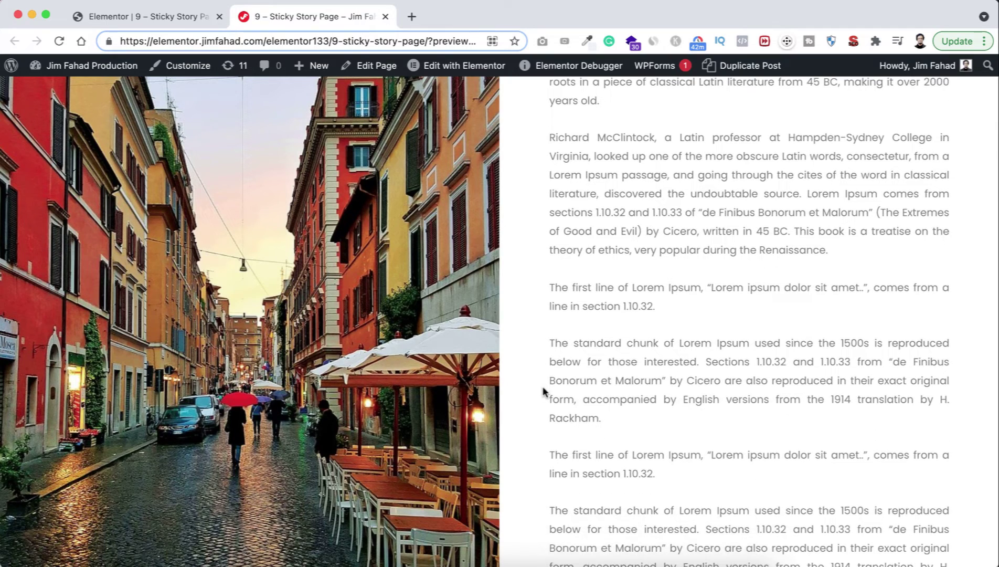
scroll(544, 391, down, 7)
scroll(543, 391, down, 7)
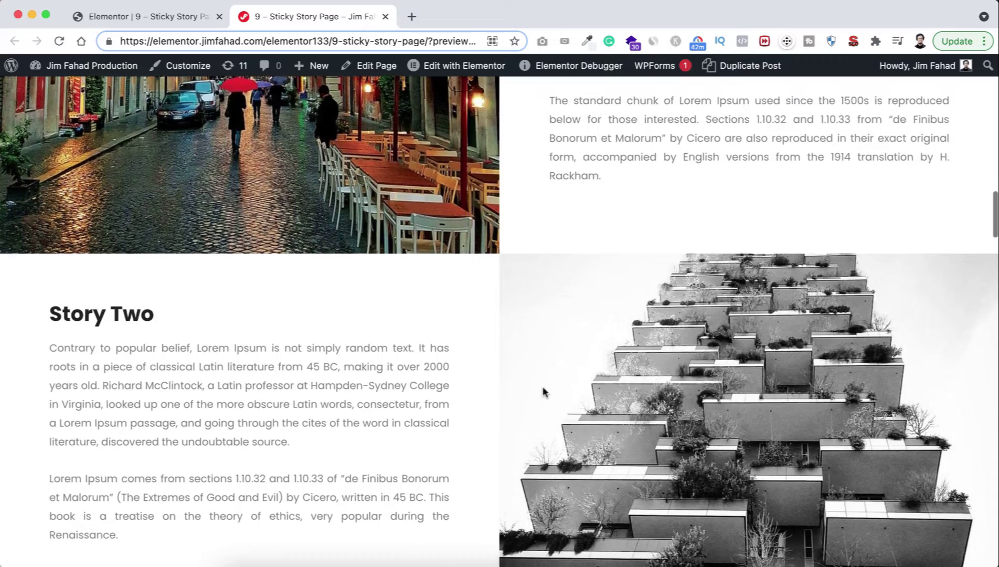
scroll(544, 391, down, 3)
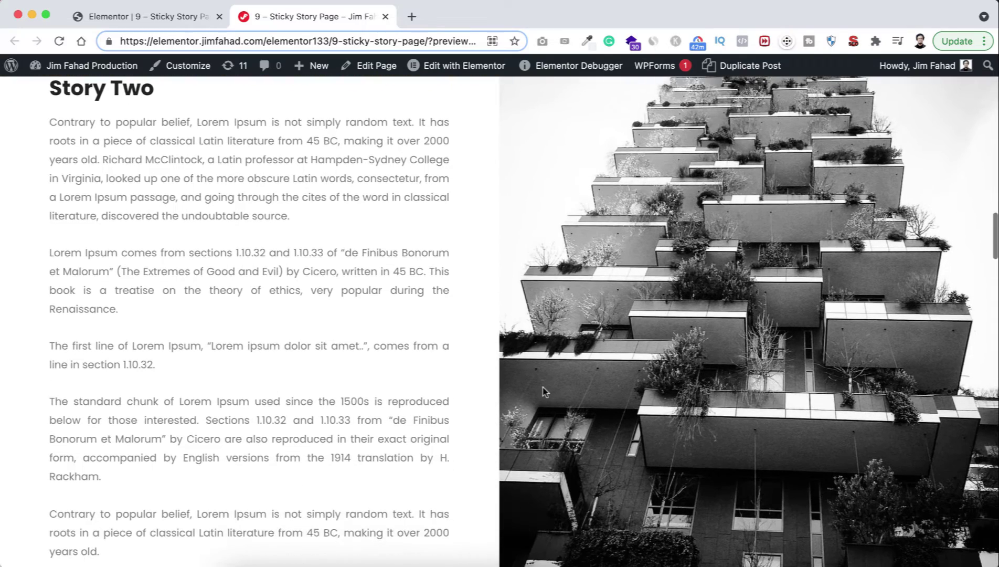
scroll(544, 391, down, 6)
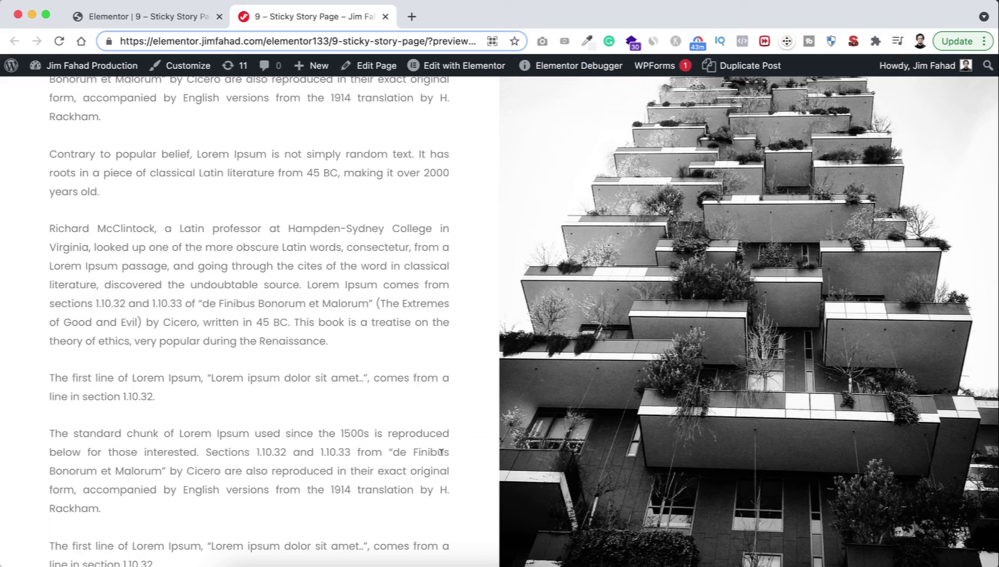
scroll(441, 455, down, 10)
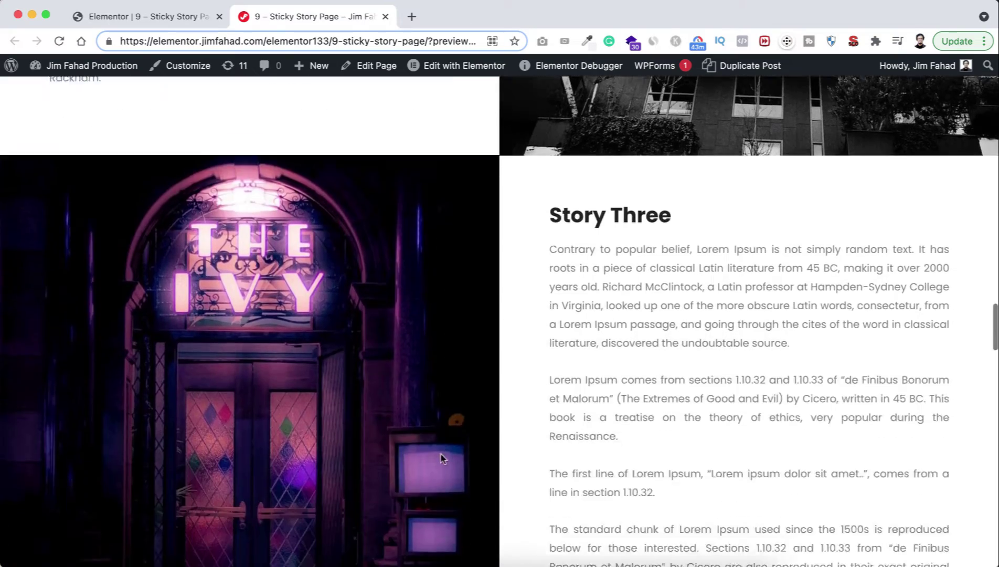
scroll(441, 457, down, 8)
scroll(503, 476, down, 12)
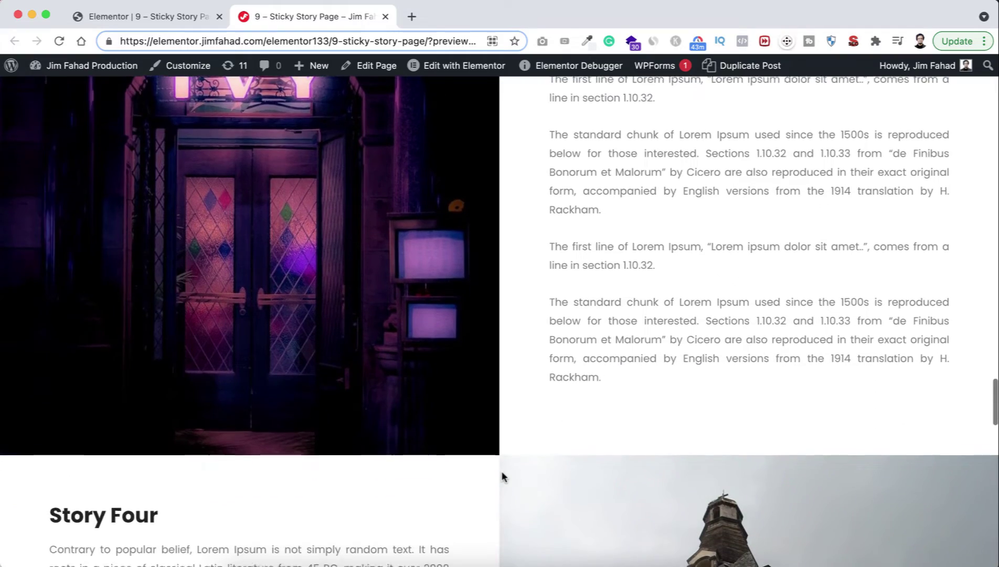
scroll(502, 476, down, 10)
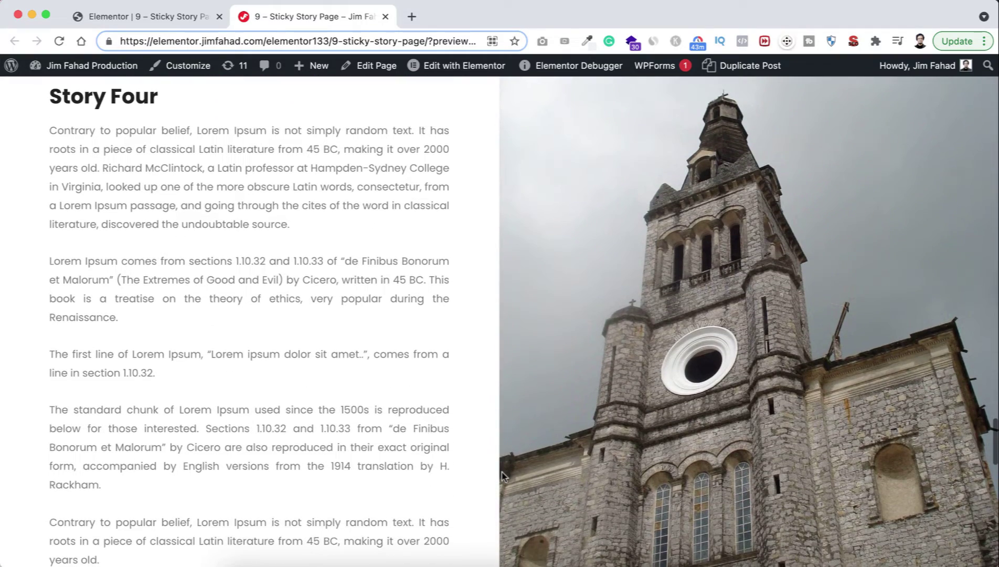
scroll(528, 402, down, 3)
Review the transitions between the story sections in both directions, including the closing THE END! section
scroll(528, 402, up, 8)
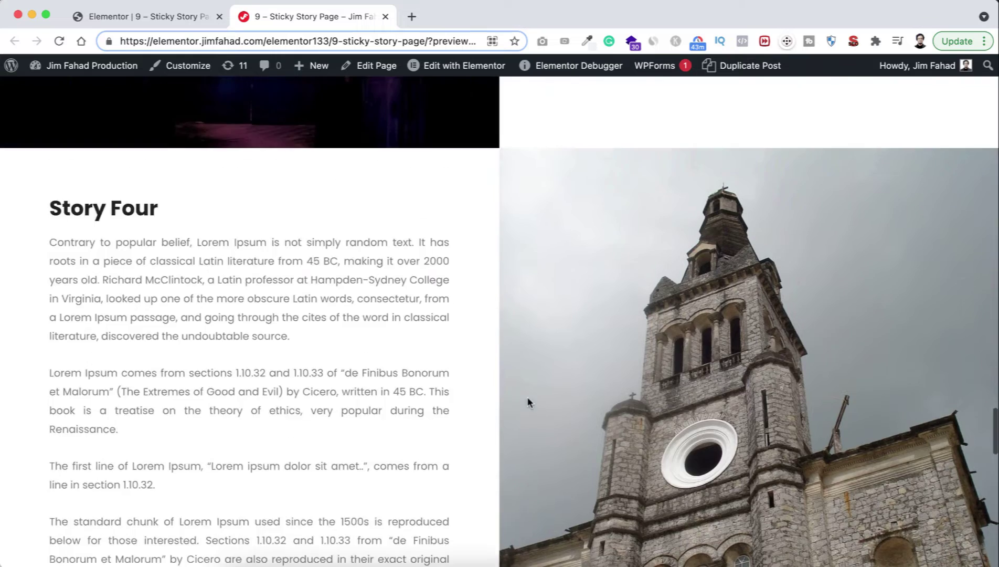
scroll(528, 402, up, 6)
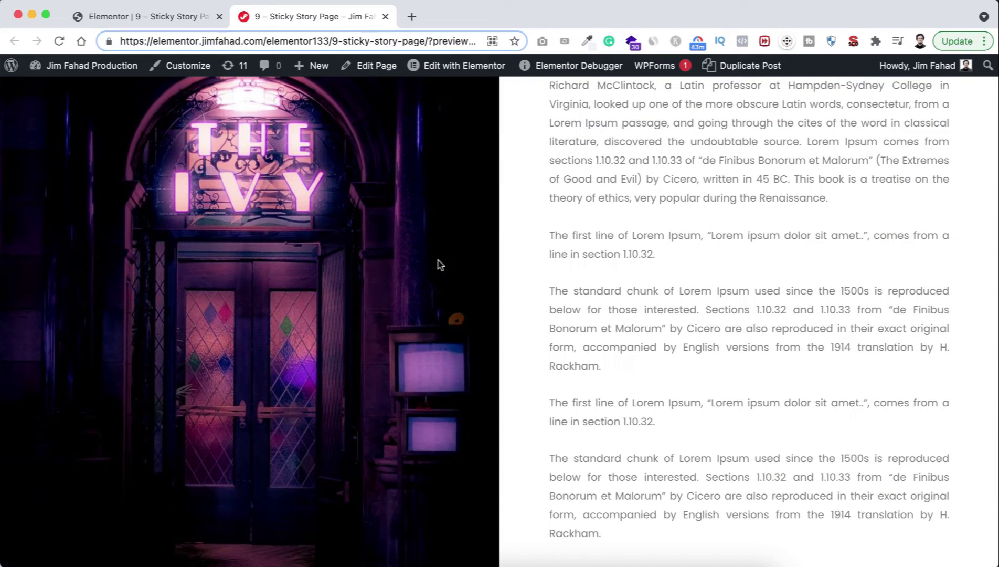
scroll(618, 325, up, 10)
scroll(620, 330, up, 10)
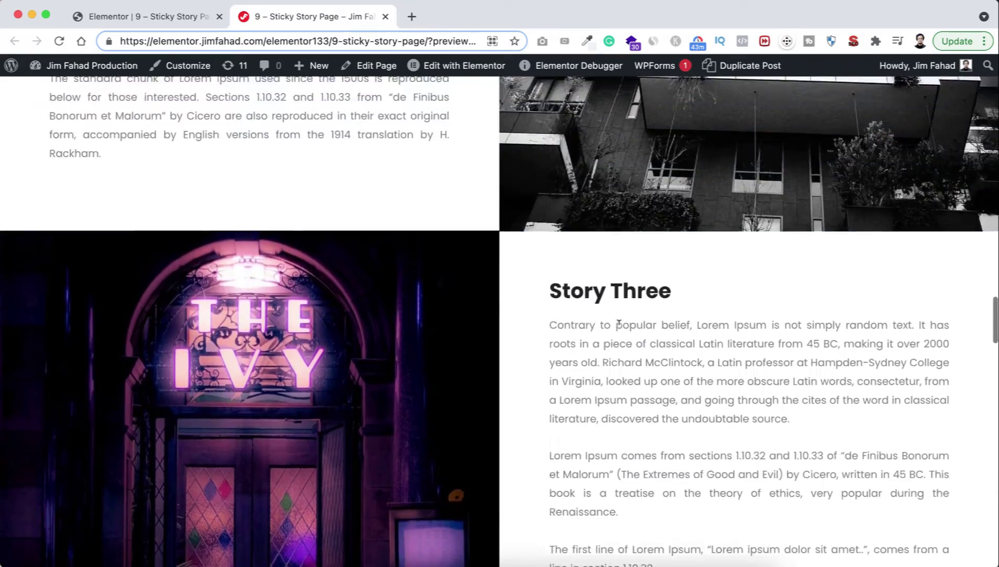
scroll(619, 328, up, 10)
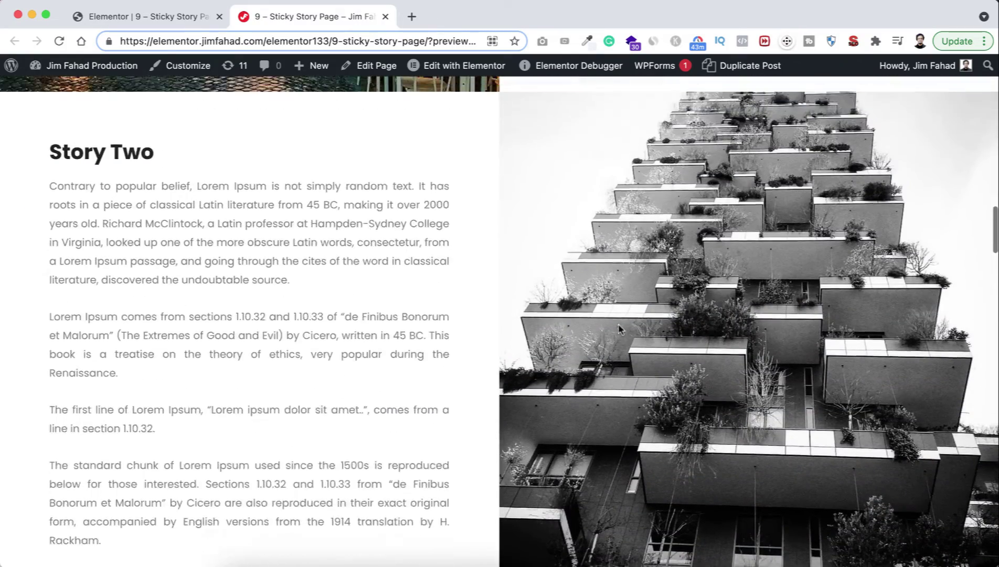
scroll(618, 328, up, 10)
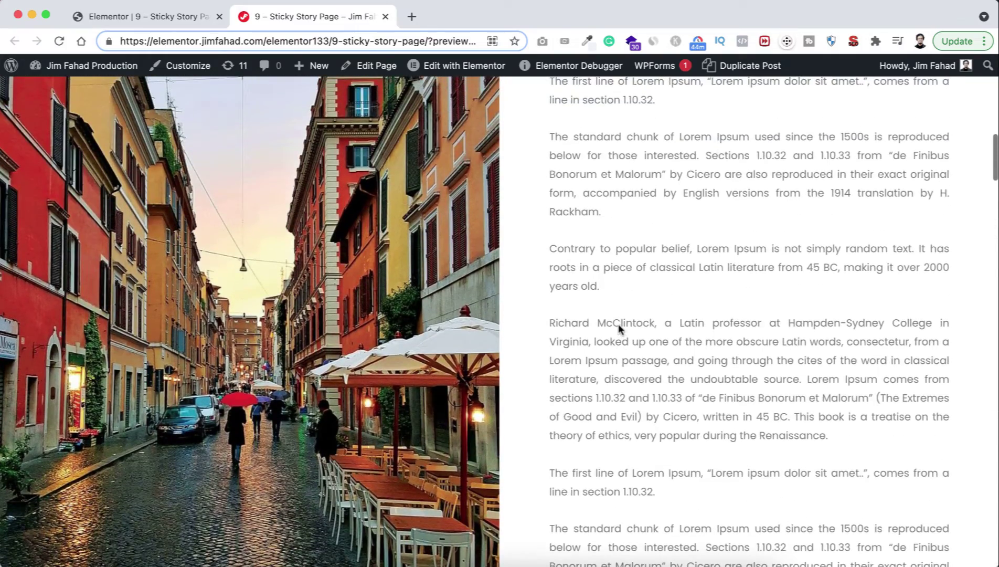
scroll(618, 328, down, 5)
scroll(619, 327, down, 15)
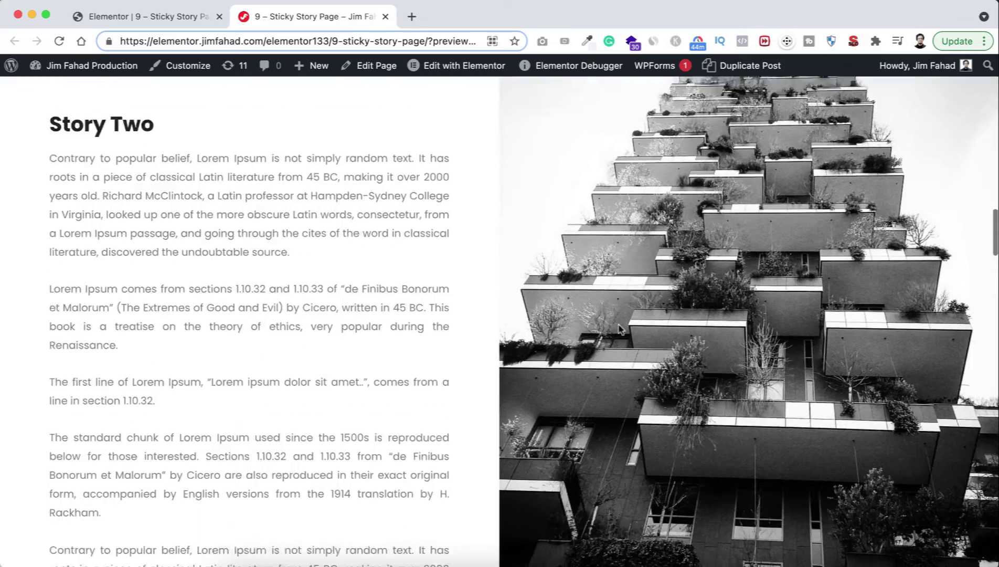
scroll(618, 327, down, 15)
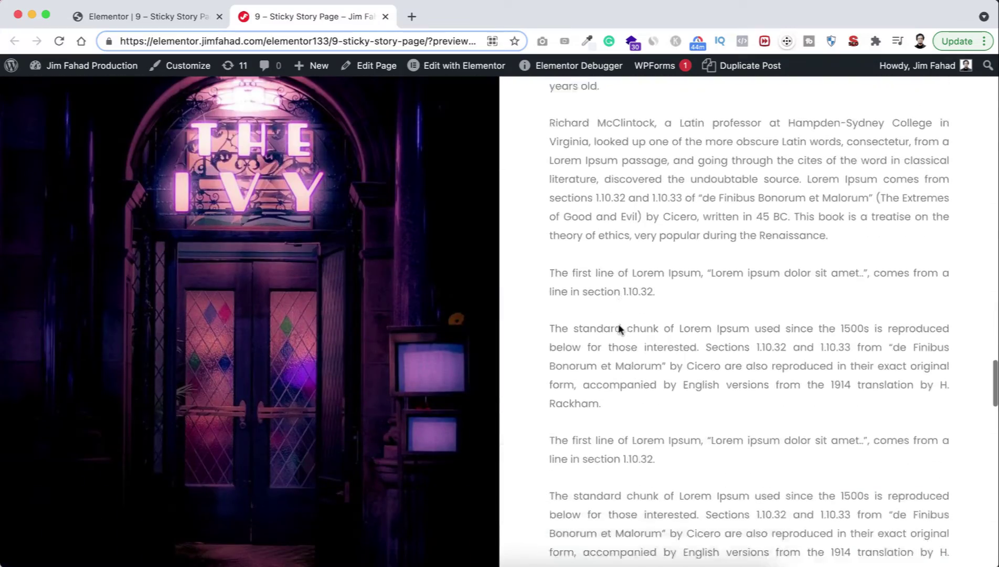
scroll(618, 327, down, 15)
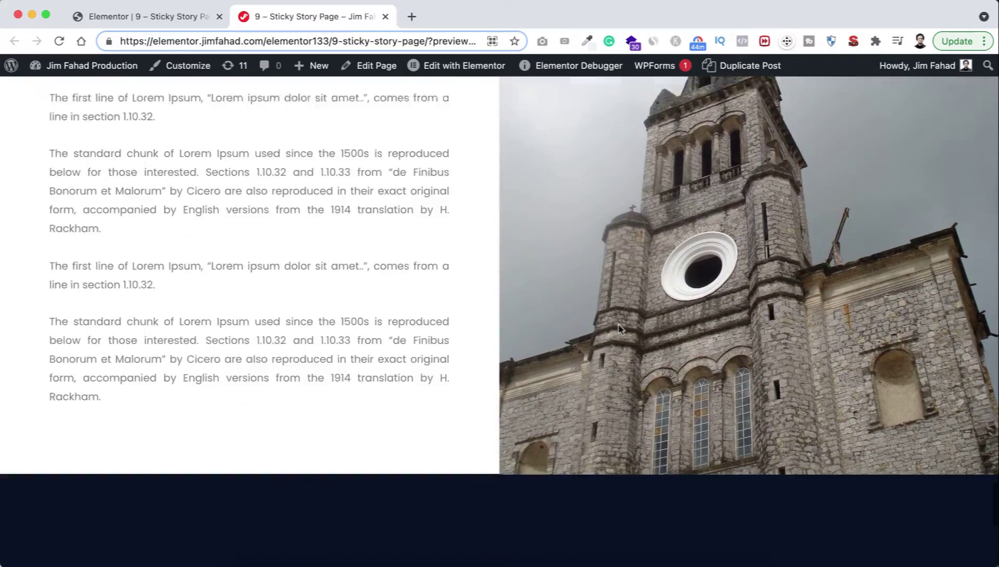
scroll(620, 329, up, 15)
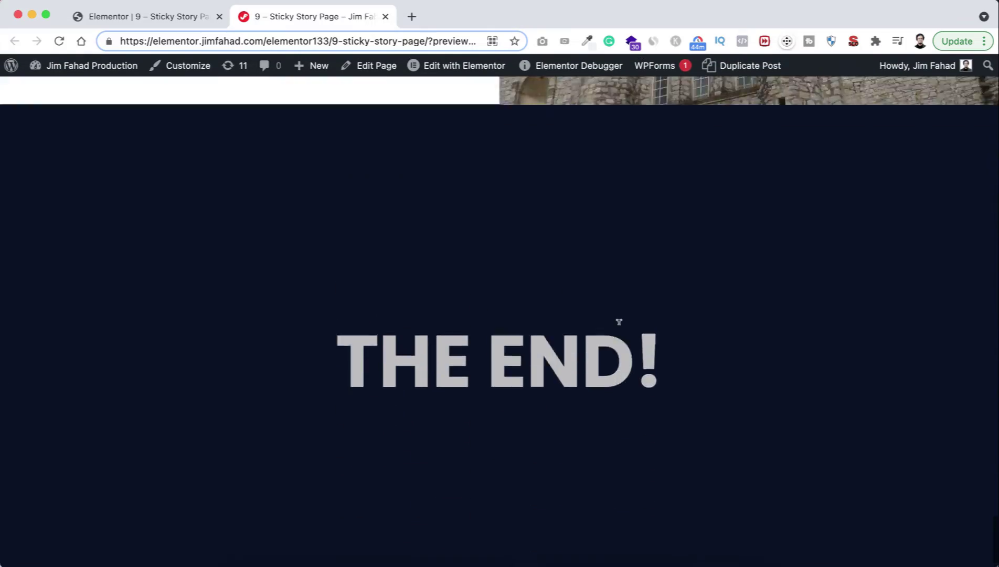
scroll(618, 328, up, 15)
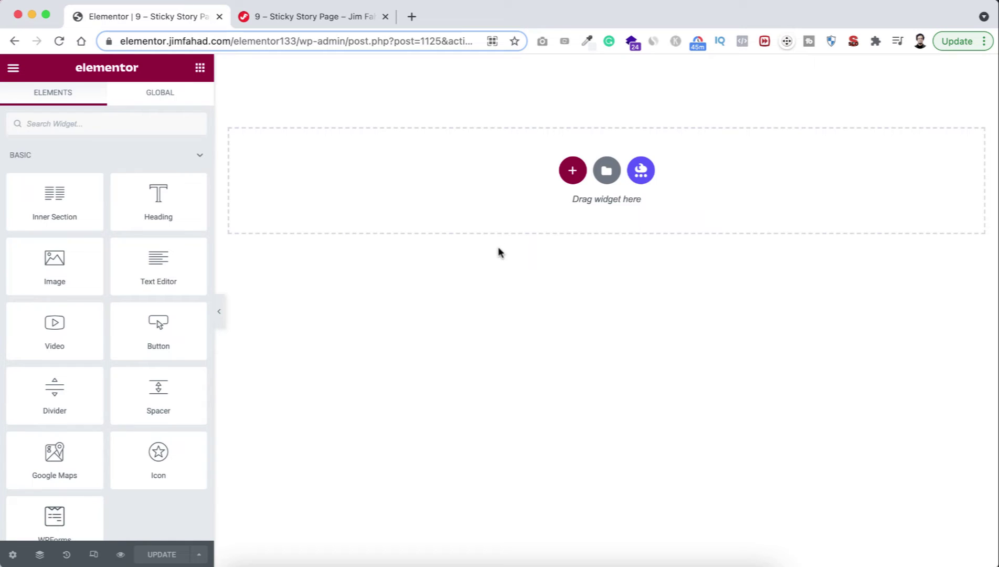
In the Elementor editor page, add a single-column section and set its content width to Full Width
click(573, 171)
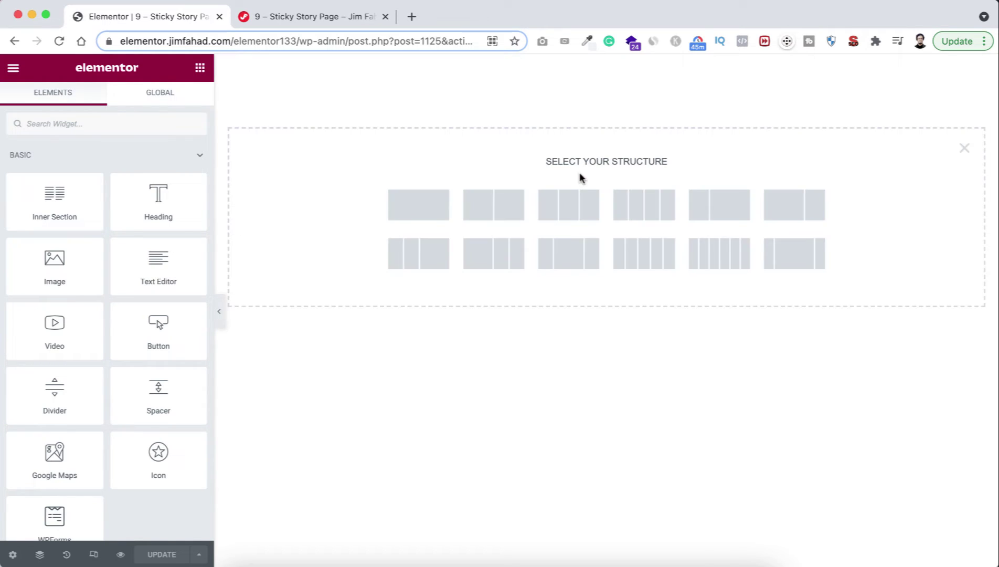
click(429, 211)
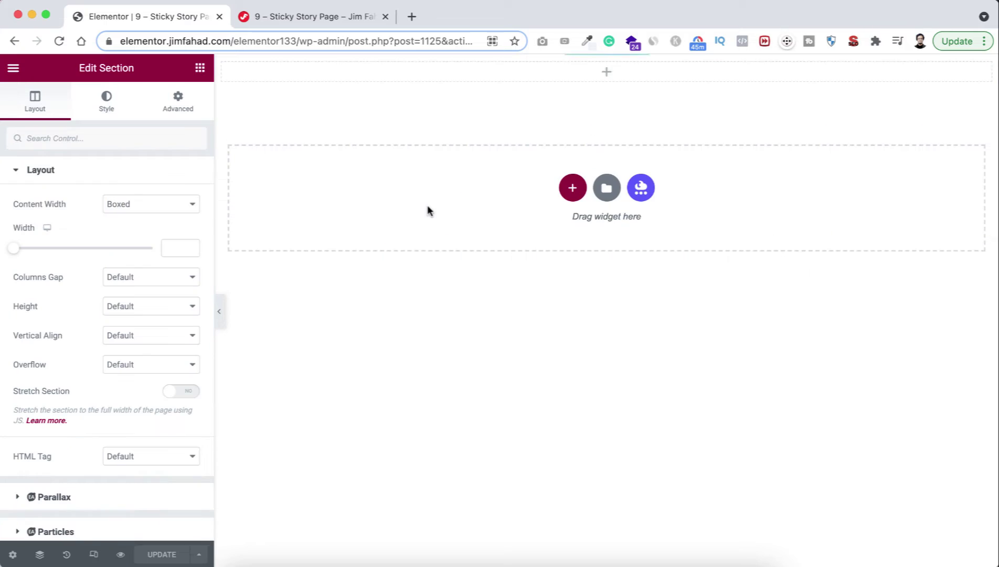
click(144, 204)
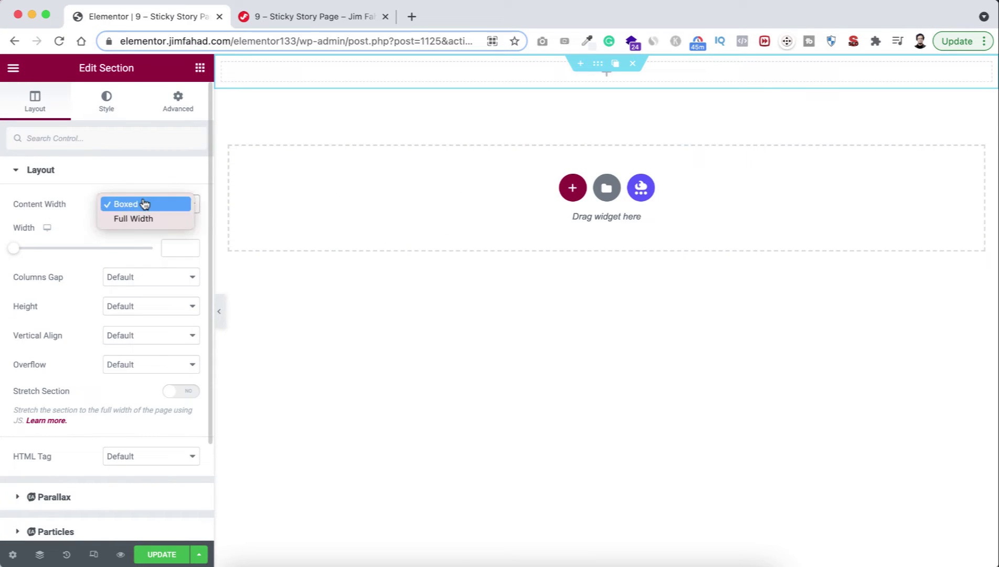
click(140, 218)
Set the section's height to Min Height with a minimum of 100 VH
click(116, 265)
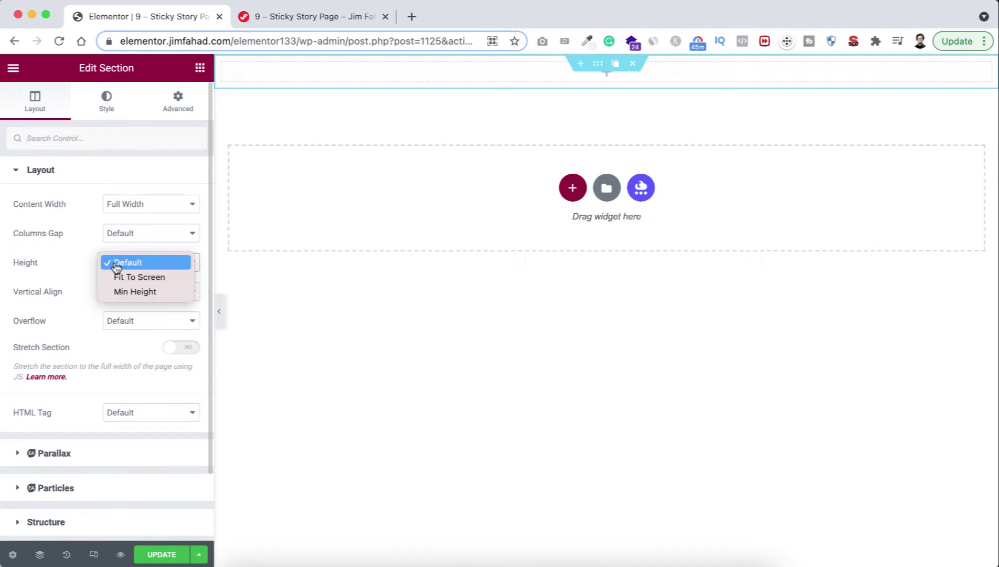
click(126, 291)
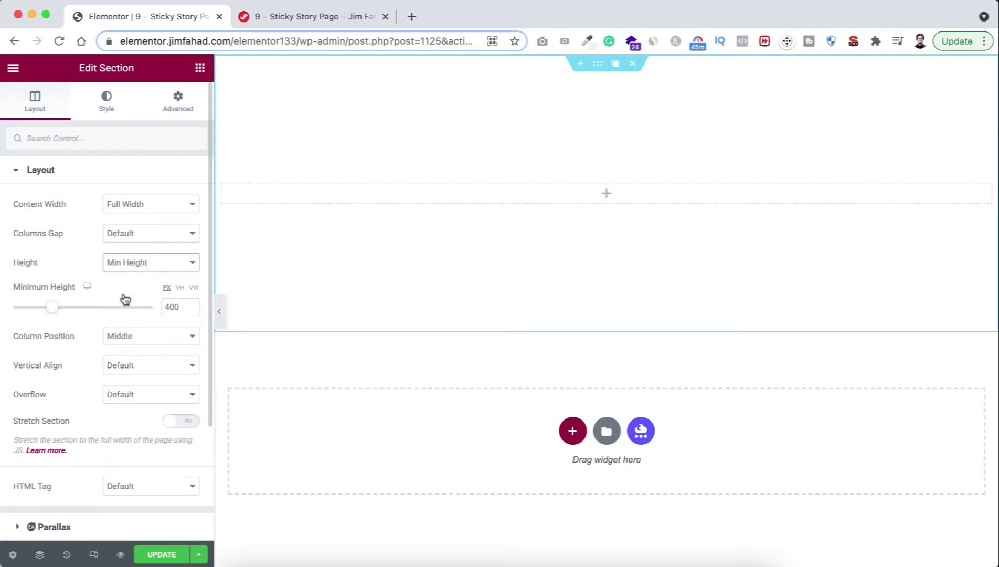
click(180, 288)
drag(20, 307, 197, 305)
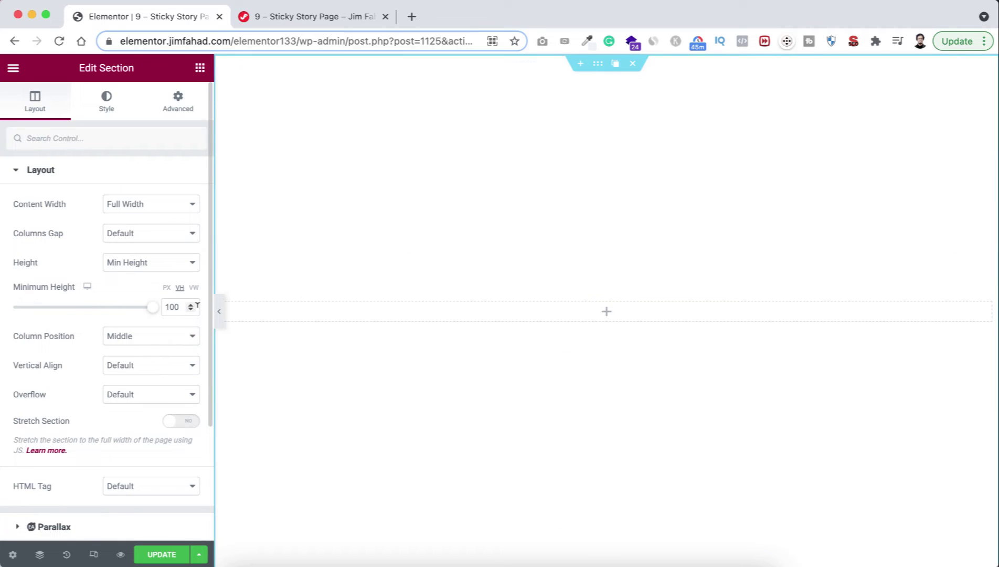
Give the section a classic background using the image milky-way-1030765_1920.jpg from the media library
click(107, 107)
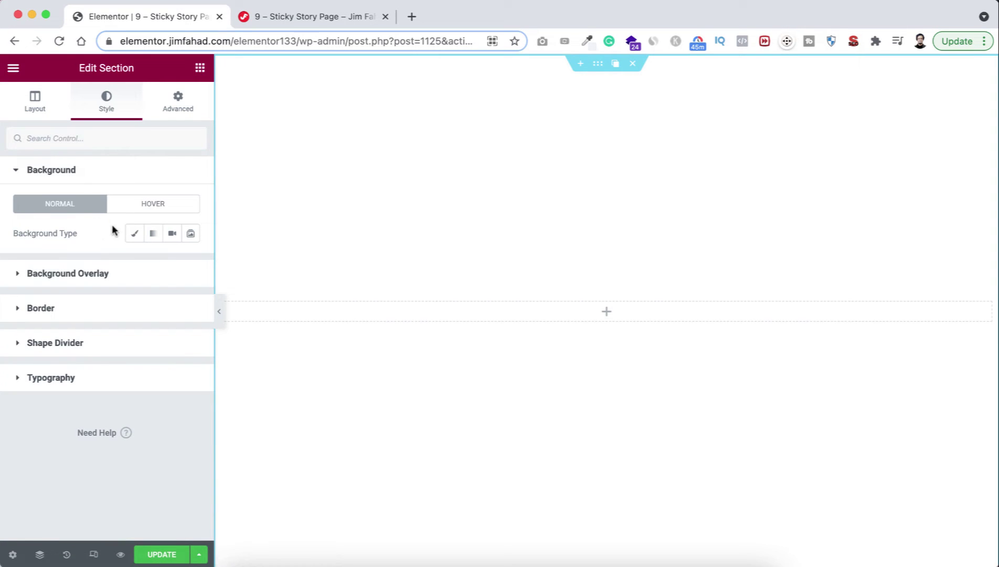
click(134, 233)
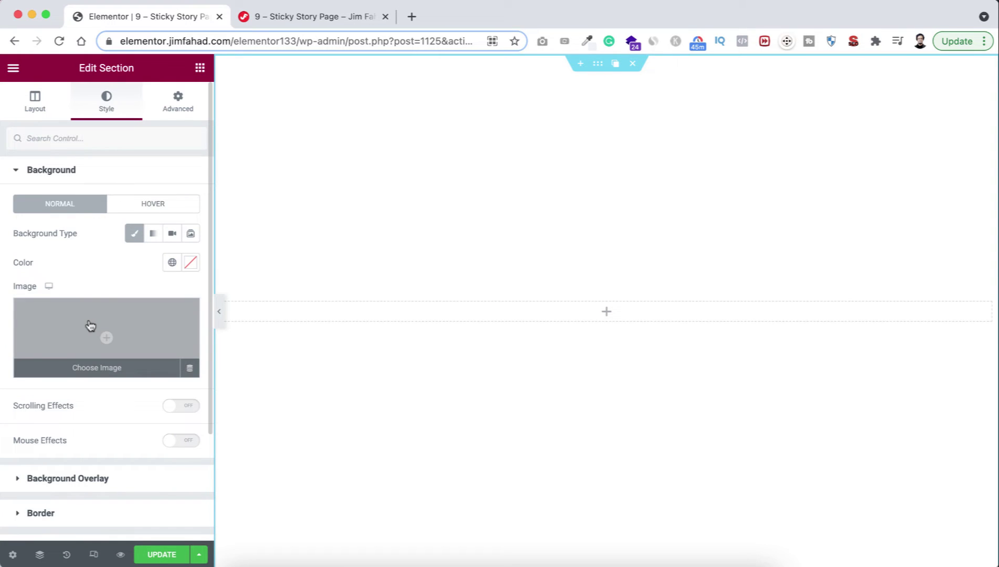
click(90, 326)
click(204, 256)
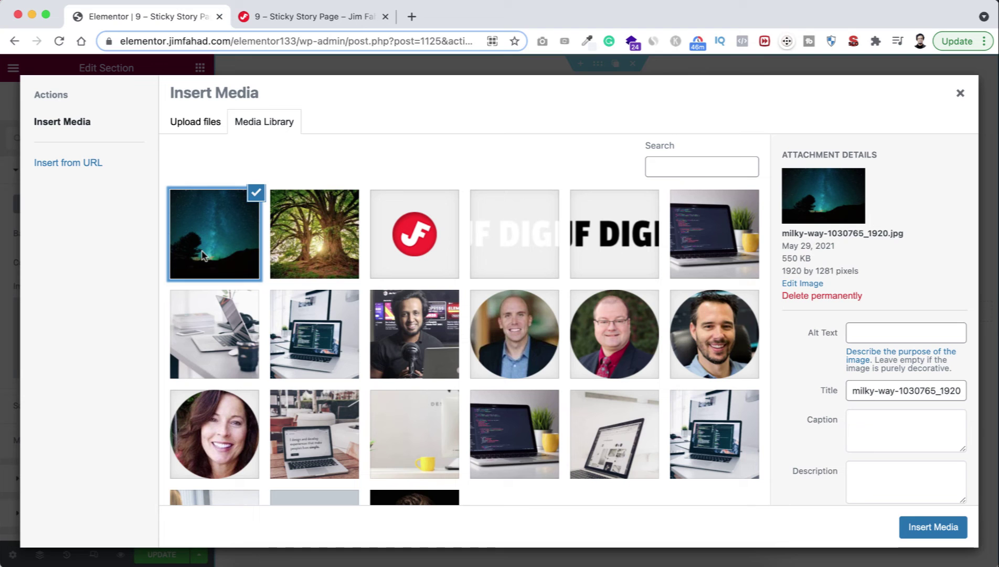
click(916, 528)
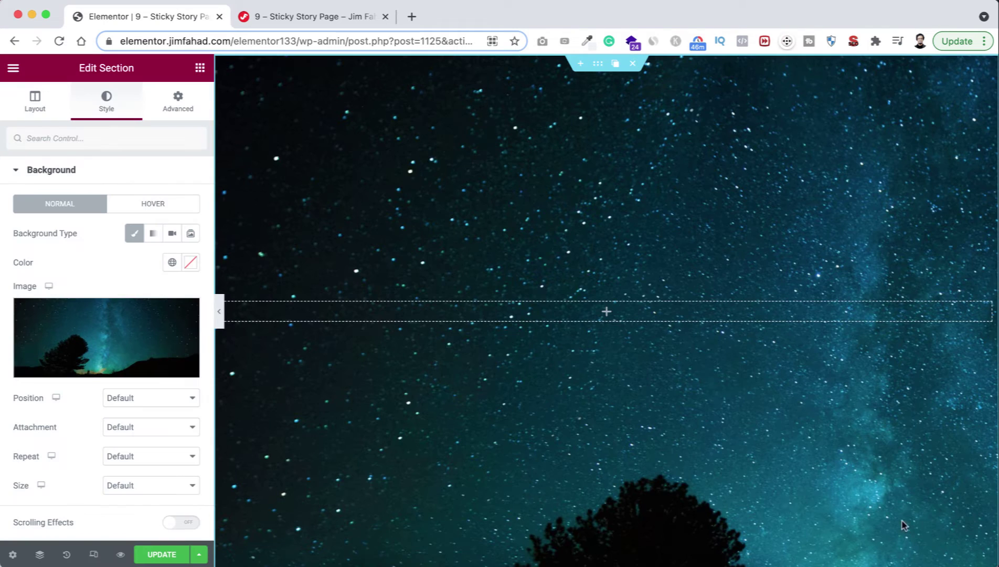
Configure the background image with position Center Center, attachment Fixed, repeat No-repeat and size Cover
click(128, 403)
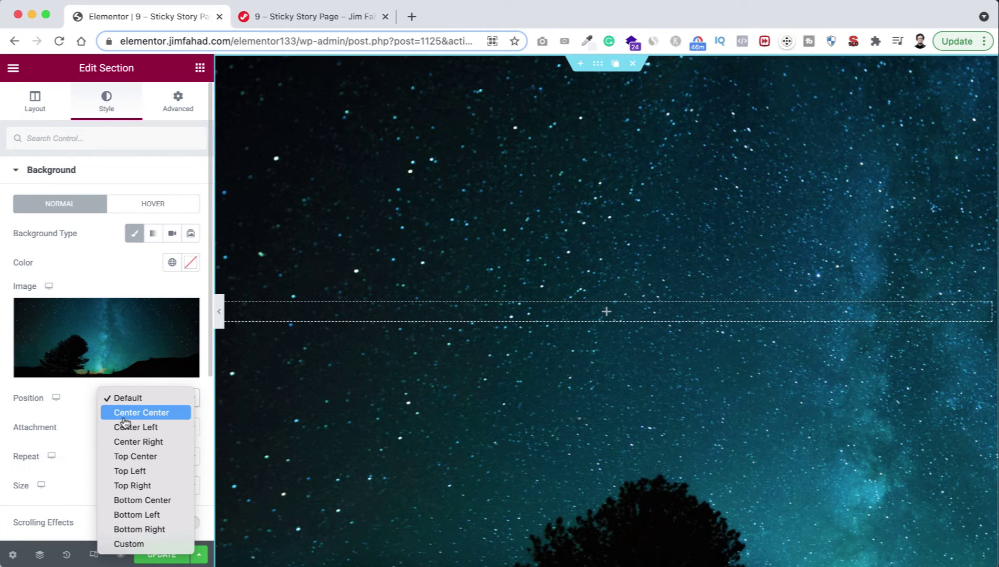
click(125, 413)
click(128, 427)
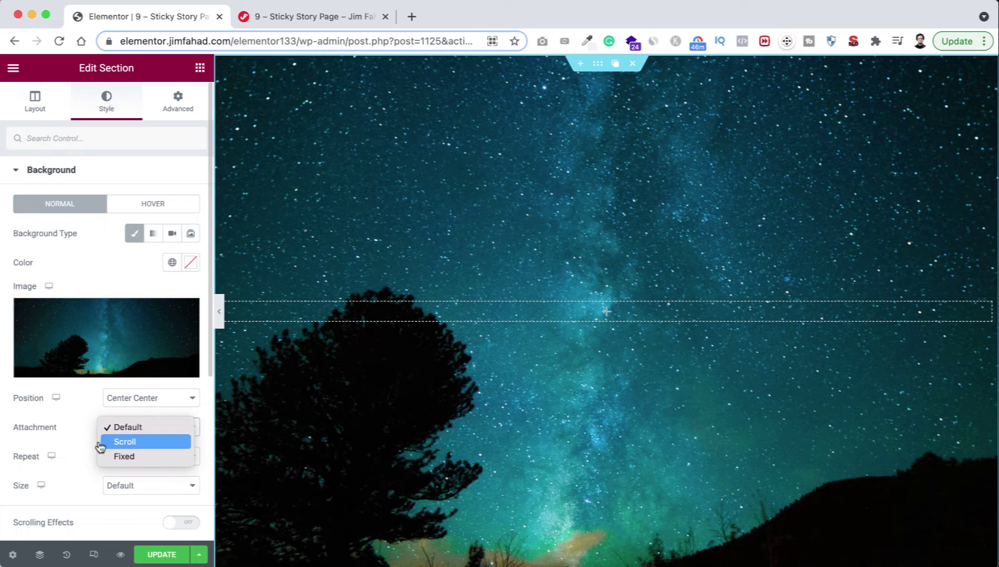
click(131, 456)
click(135, 475)
click(131, 490)
click(130, 513)
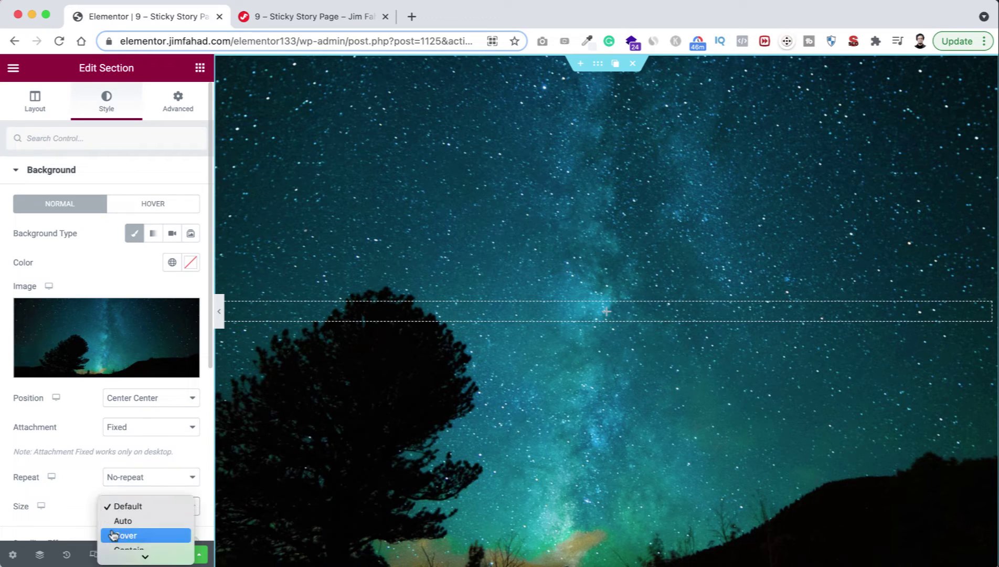
click(121, 537)
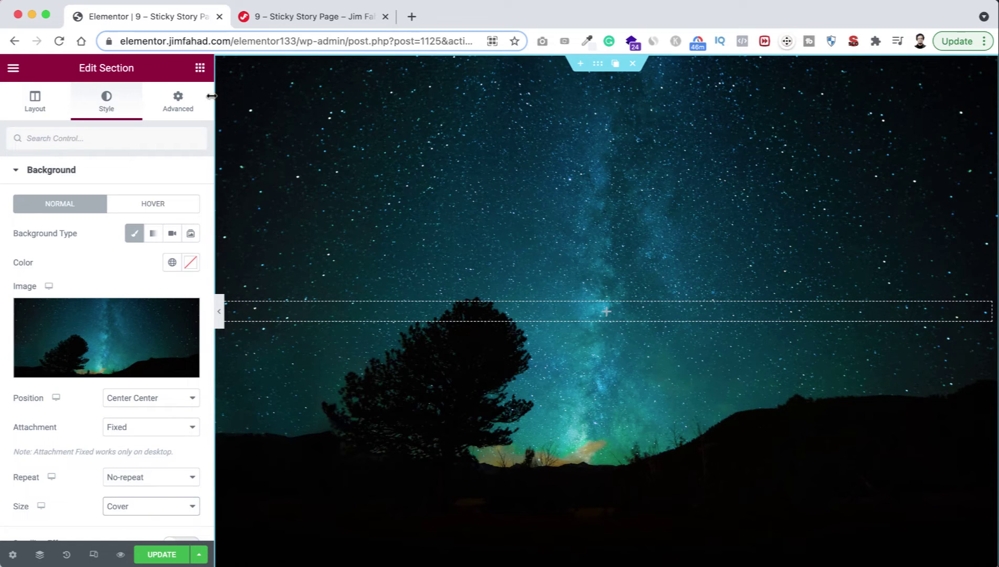
Add a centred Heading widget with the title "STICKY STORY" to the hero section
click(200, 68)
drag(158, 199, 614, 322)
drag(130, 217, 3, 220)
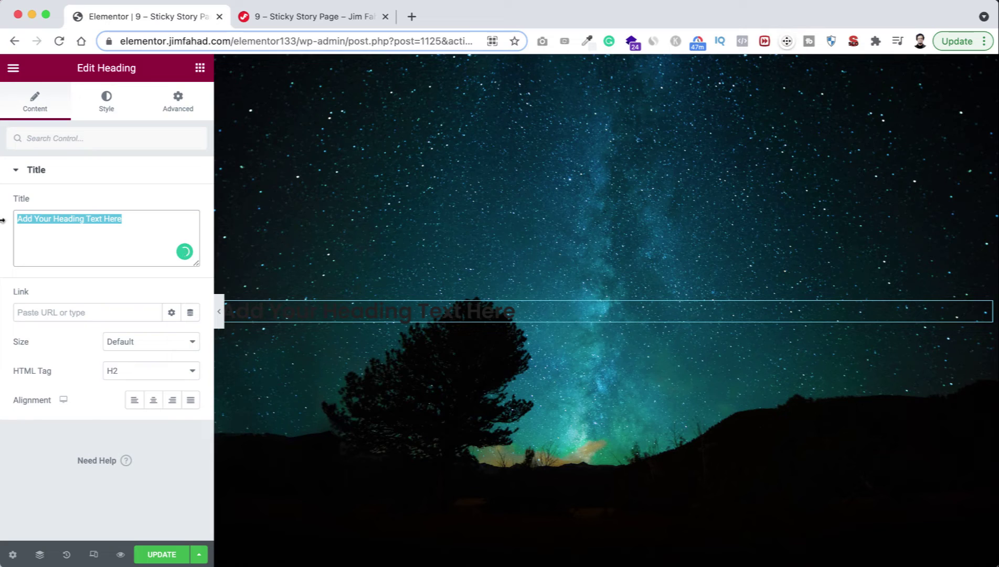
text(STICKY STORY)
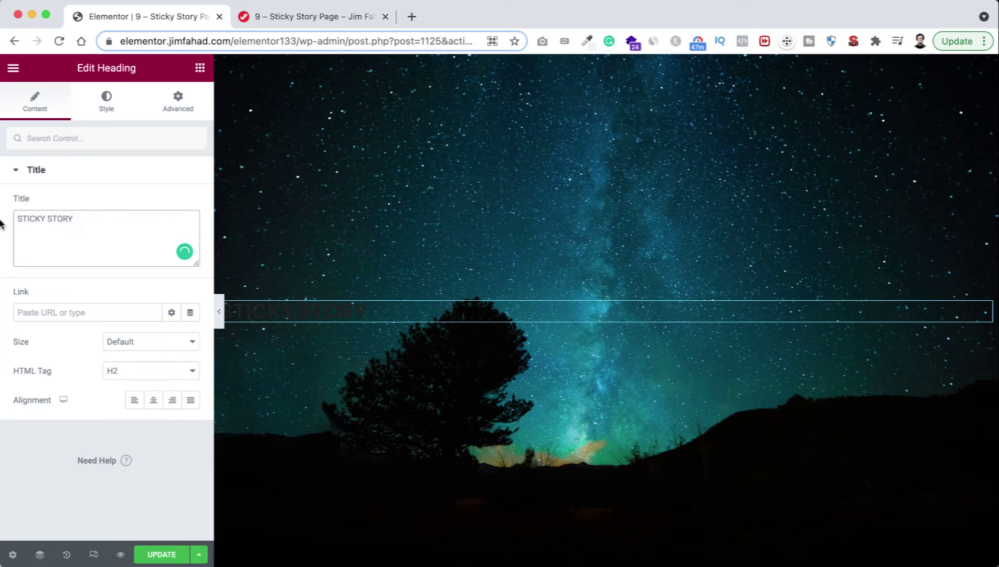
click(154, 400)
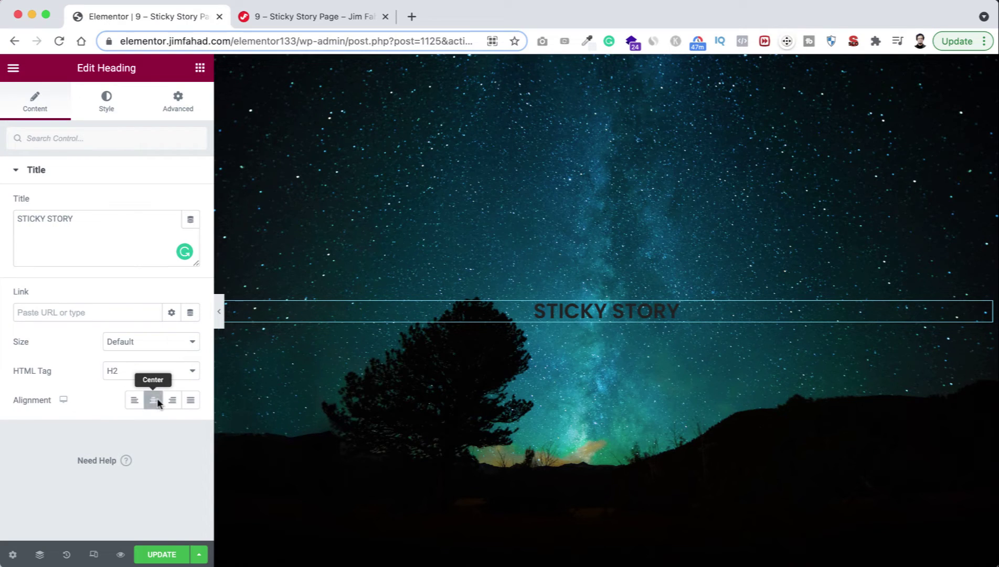
Set the text color of the "STICKY STORY" heading to white
click(105, 99)
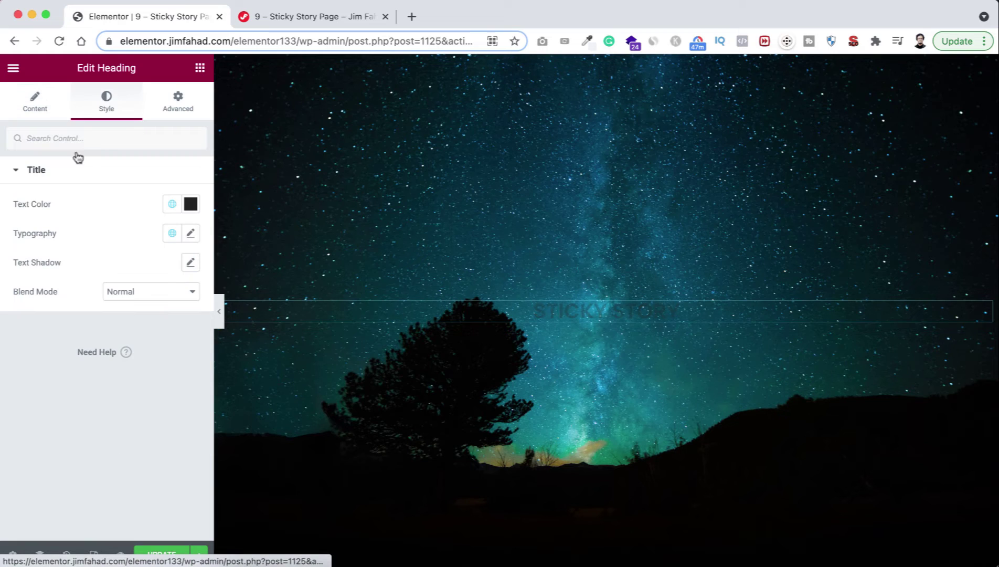
click(190, 204)
drag(78, 265, 17, 241)
click(66, 201)
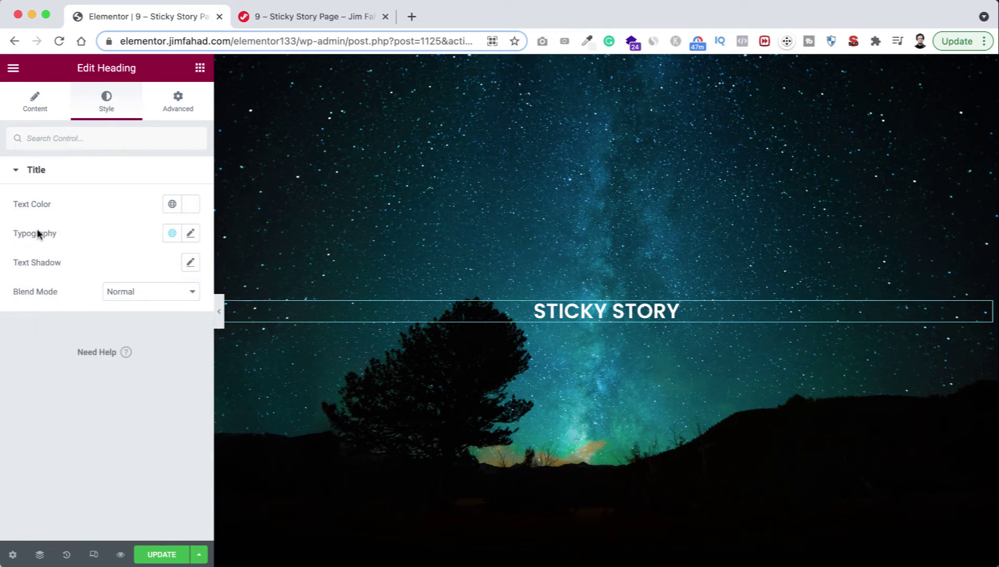
Set the "STICKY STORY" heading's typography to size 7.3 VW and weight 700
click(191, 234)
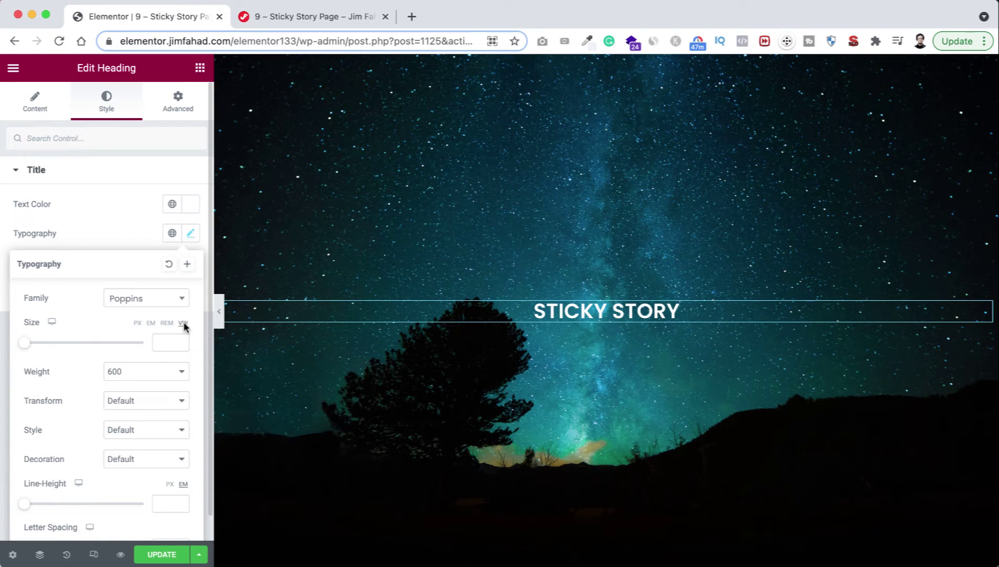
text(7.3)
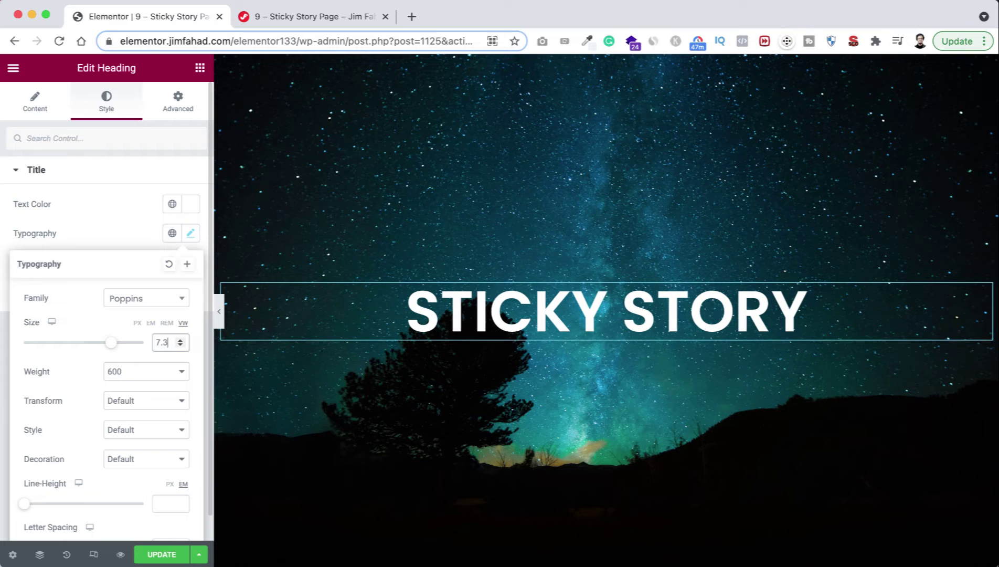
click(114, 371)
click(115, 385)
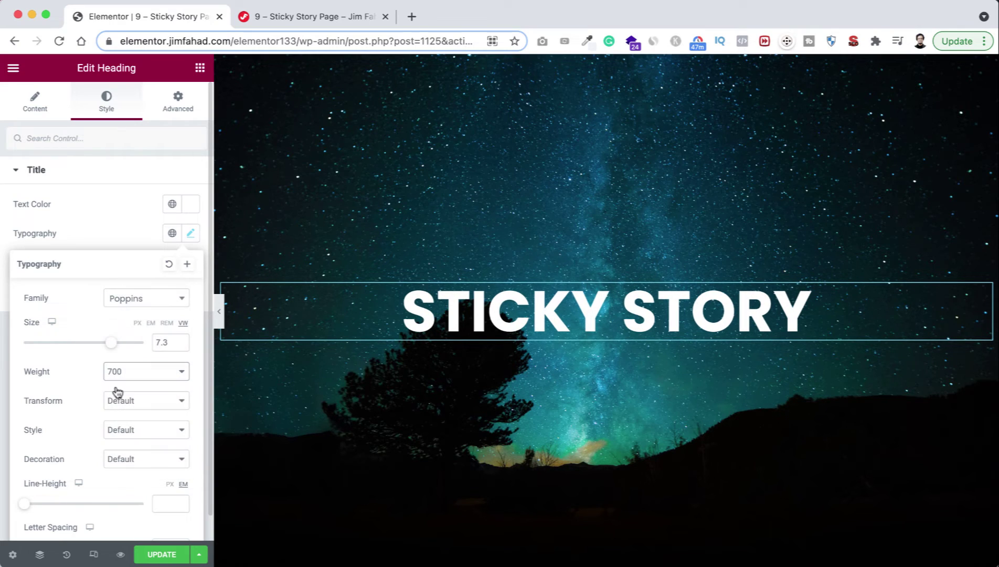
click(118, 234)
Add an equal two-column section below the hero with Full Width content and No Gap between columns
scroll(455, 380, down, 3)
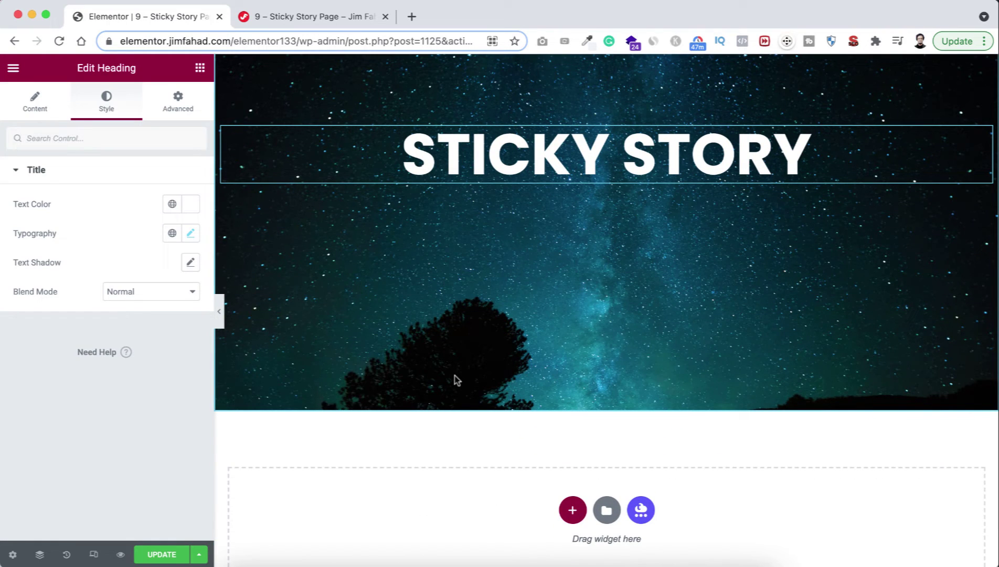
scroll(455, 379, down, 1)
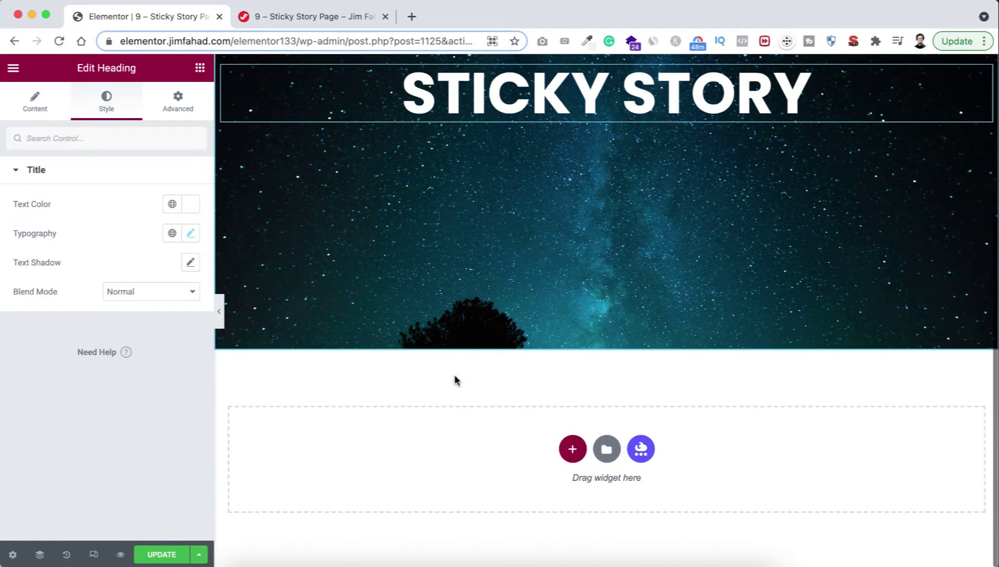
click(573, 448)
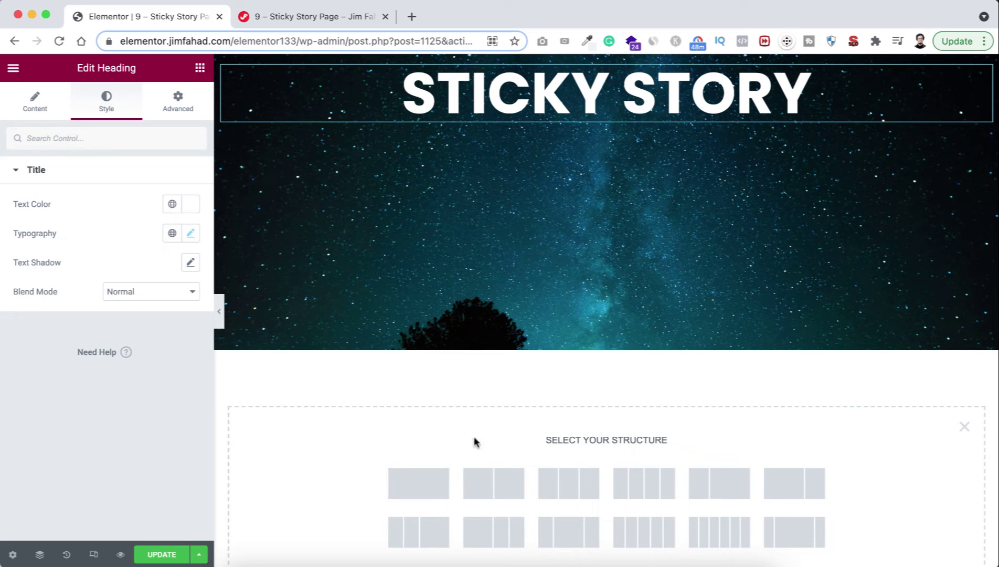
click(519, 490)
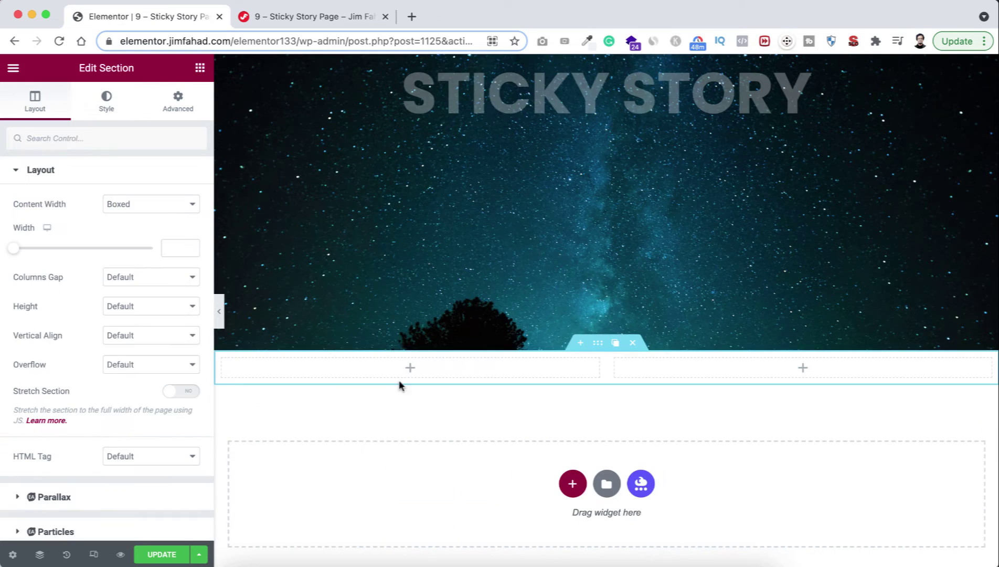
click(140, 204)
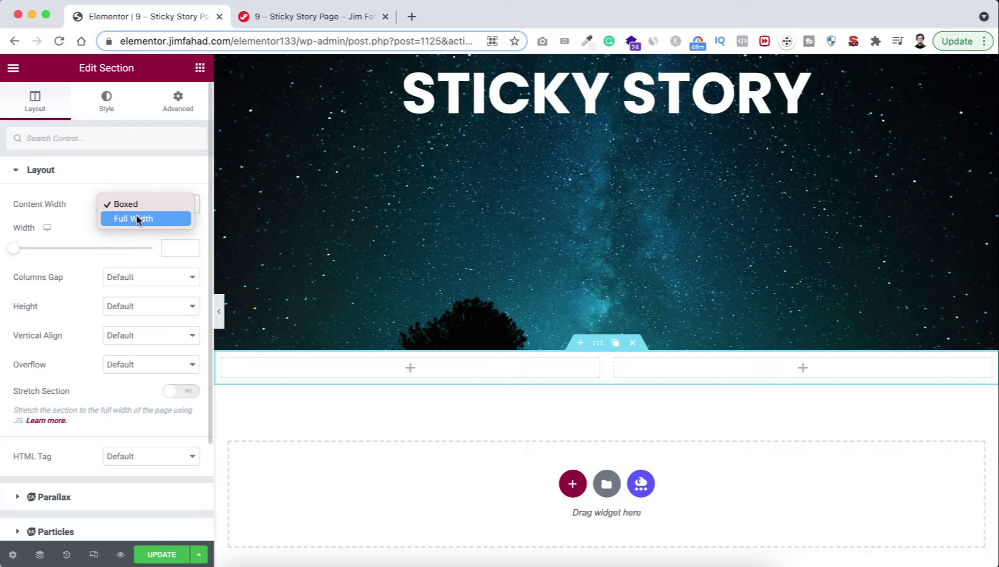
click(138, 218)
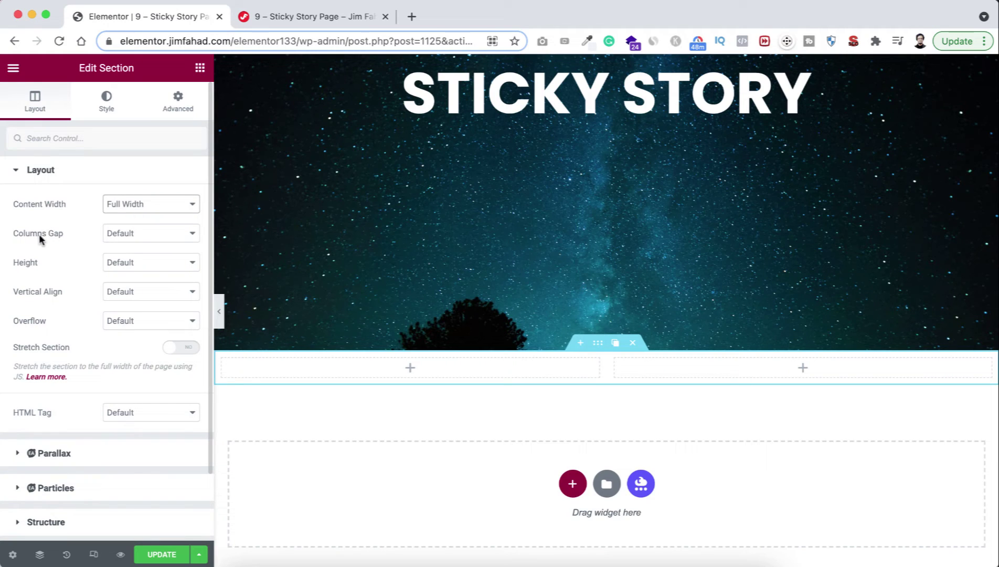
click(170, 239)
click(161, 248)
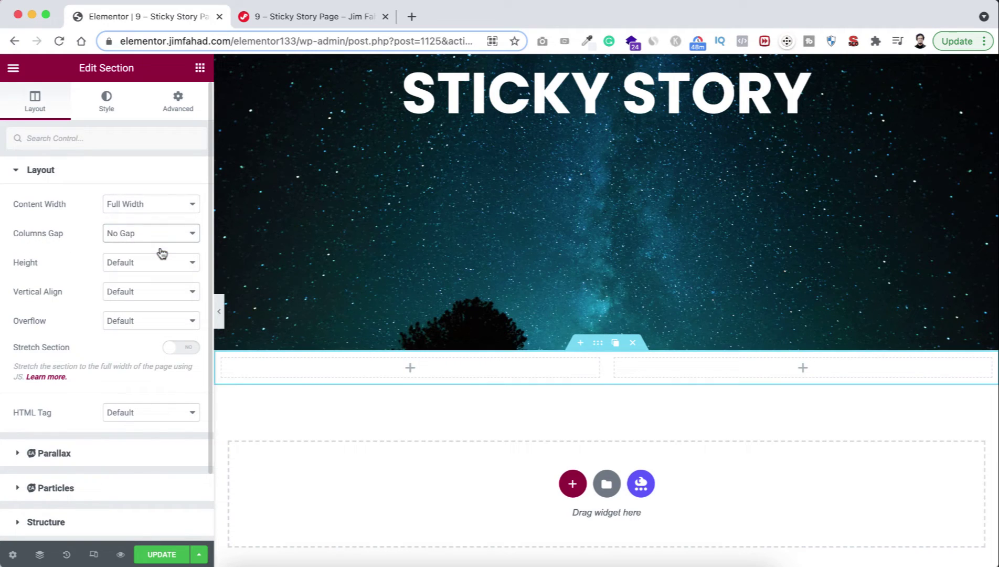
Add an Image widget to the new section's left column using rome-3944257_1280.jpg from the media library
click(410, 368)
drag(50, 259, 415, 362)
scroll(415, 362, down, 2)
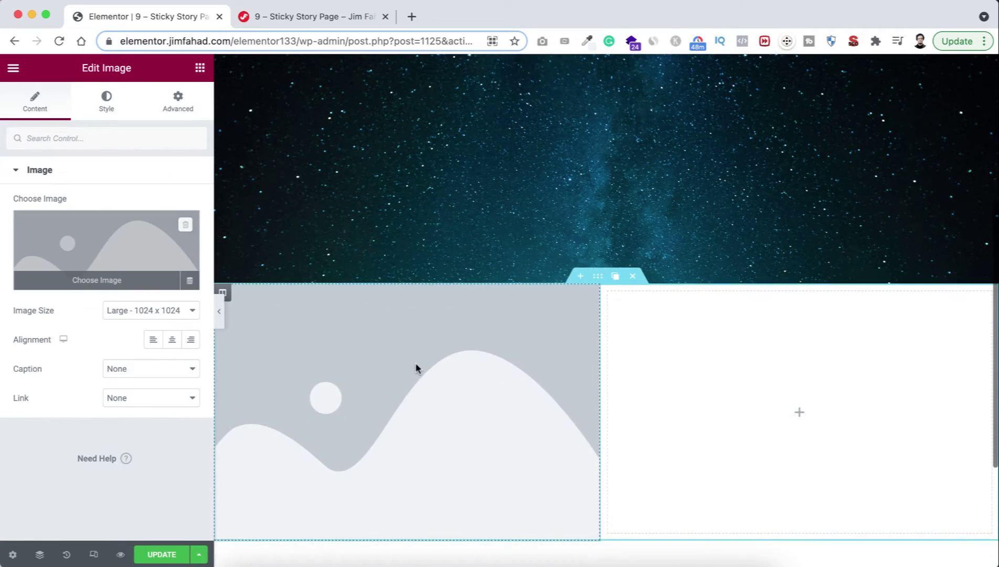
click(104, 260)
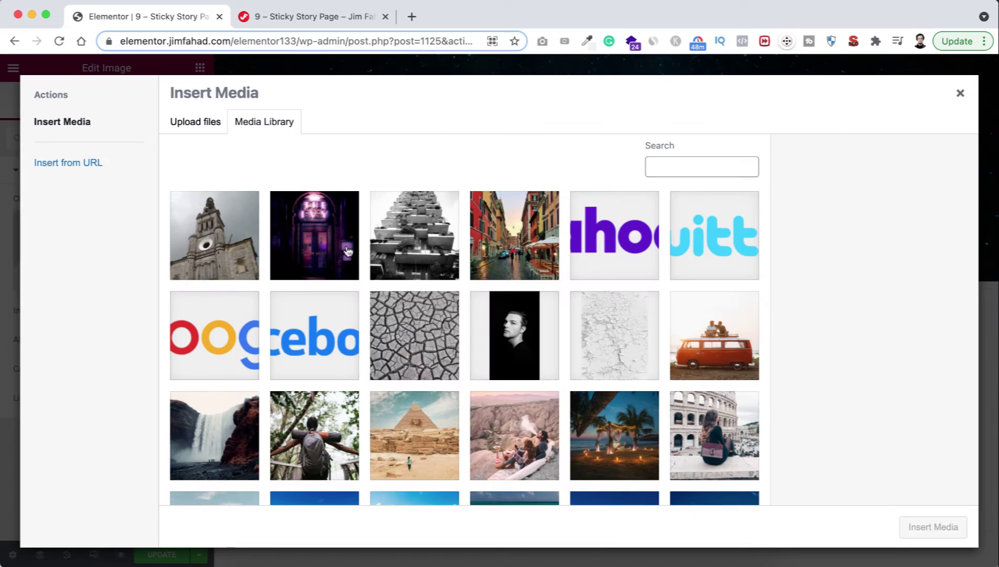
click(523, 237)
click(933, 526)
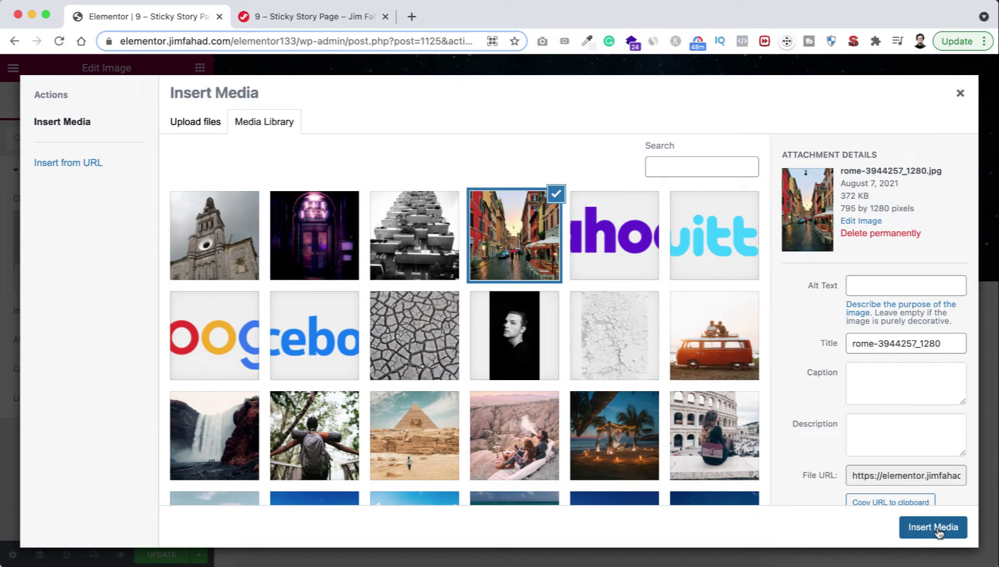
scroll(749, 489, down, 4)
scroll(747, 489, down, 1)
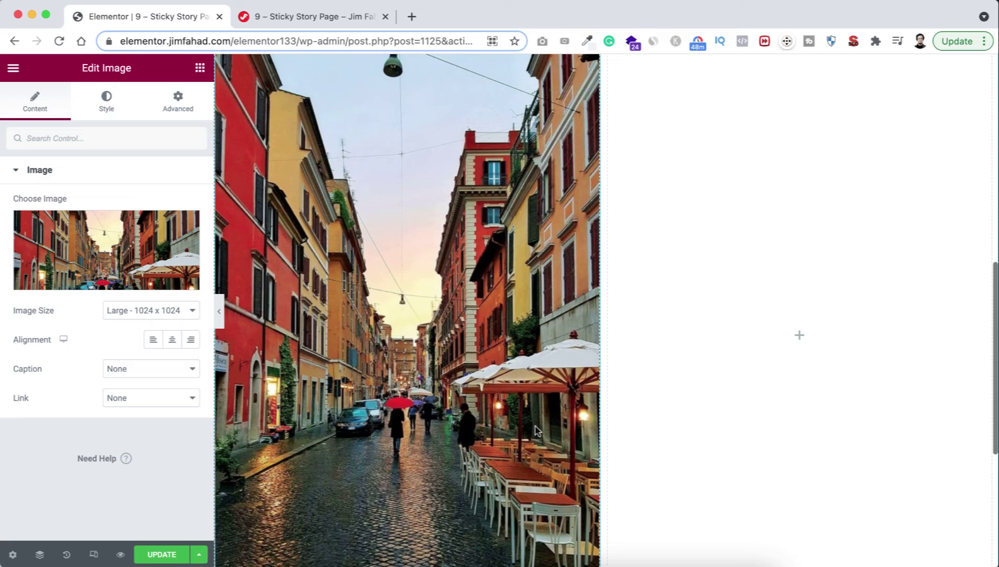
scroll(510, 408, up, 1)
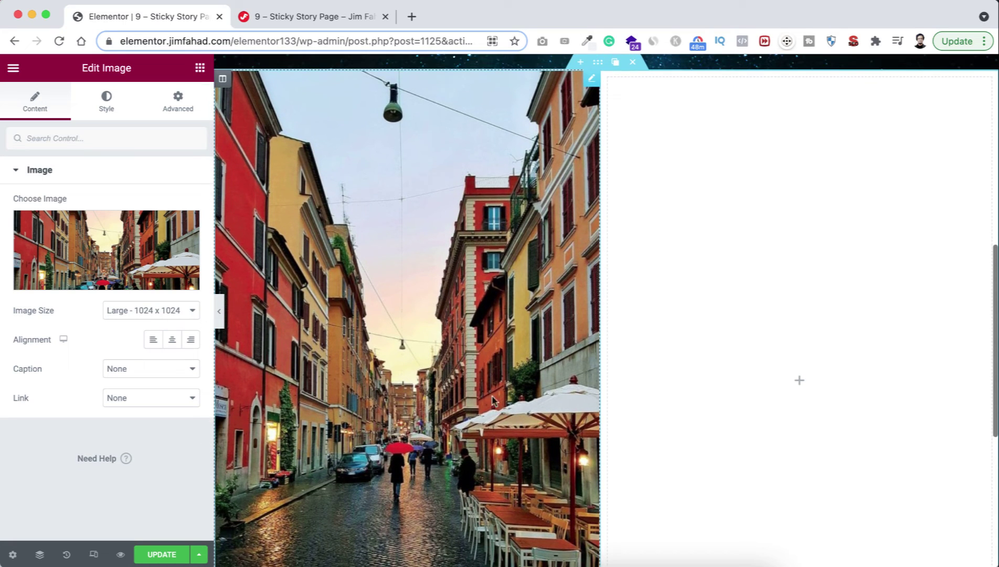
Style the street image with width 100%, height 100 VH and object fit Cover
click(109, 102)
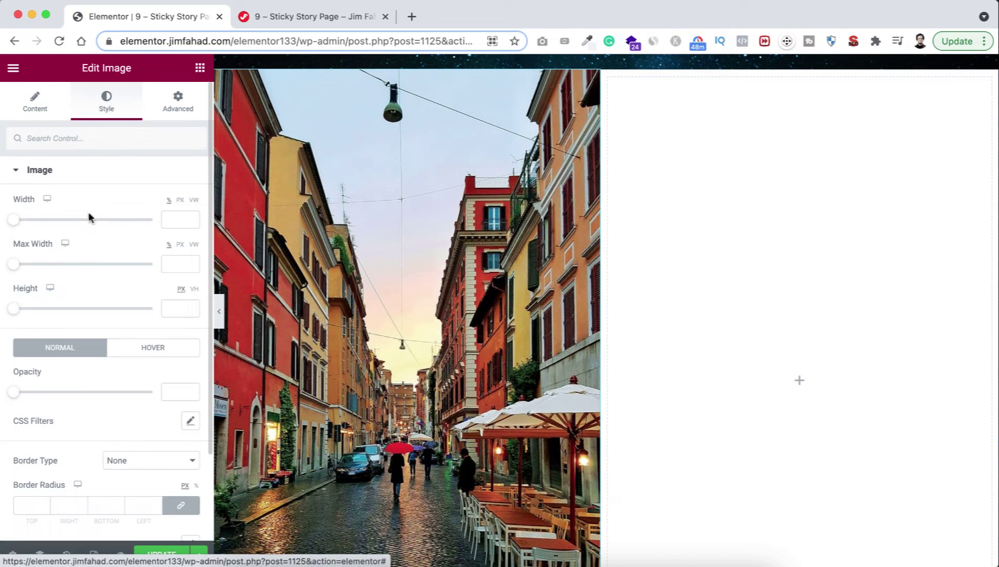
drag(15, 223, 162, 220)
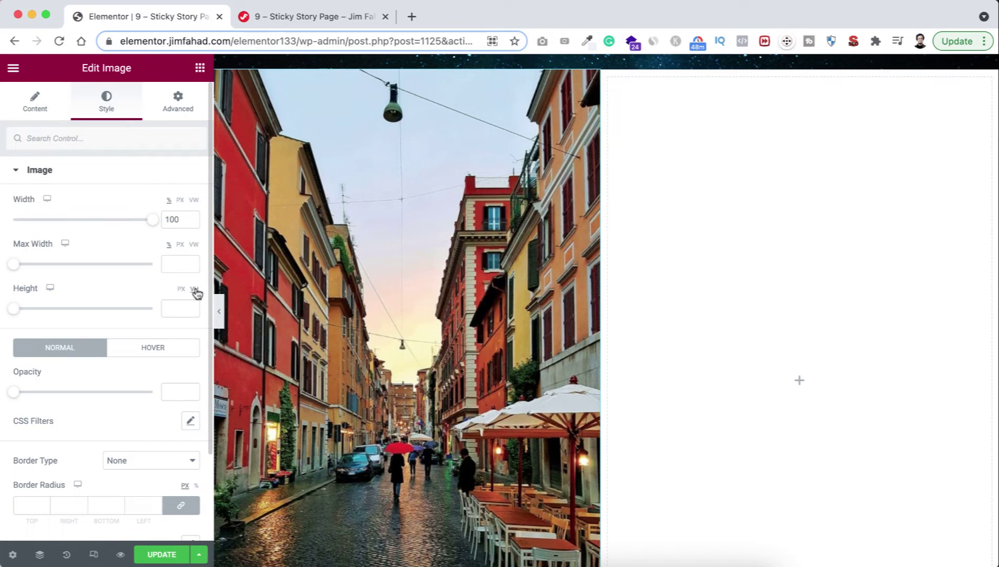
drag(16, 308, 162, 305)
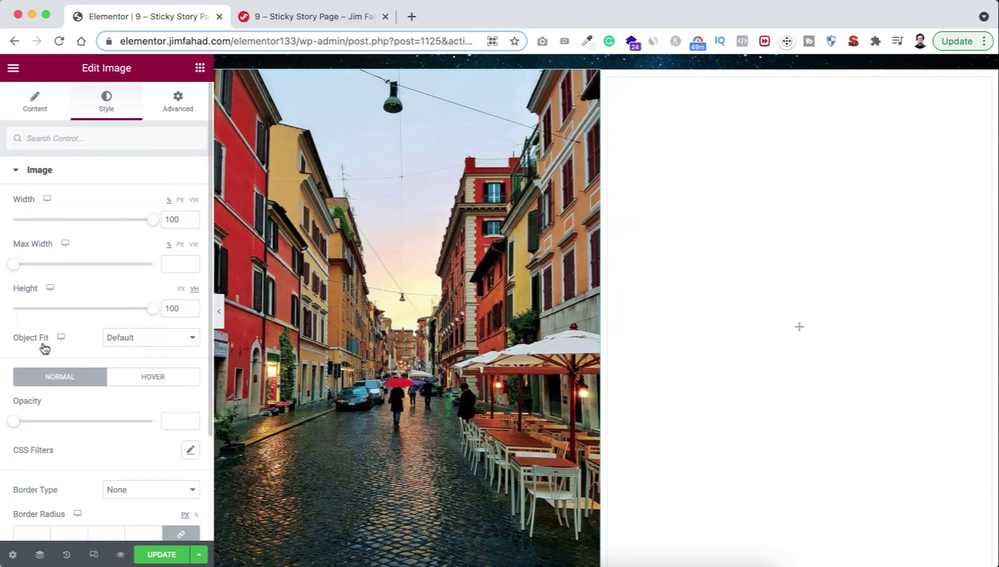
click(122, 342)
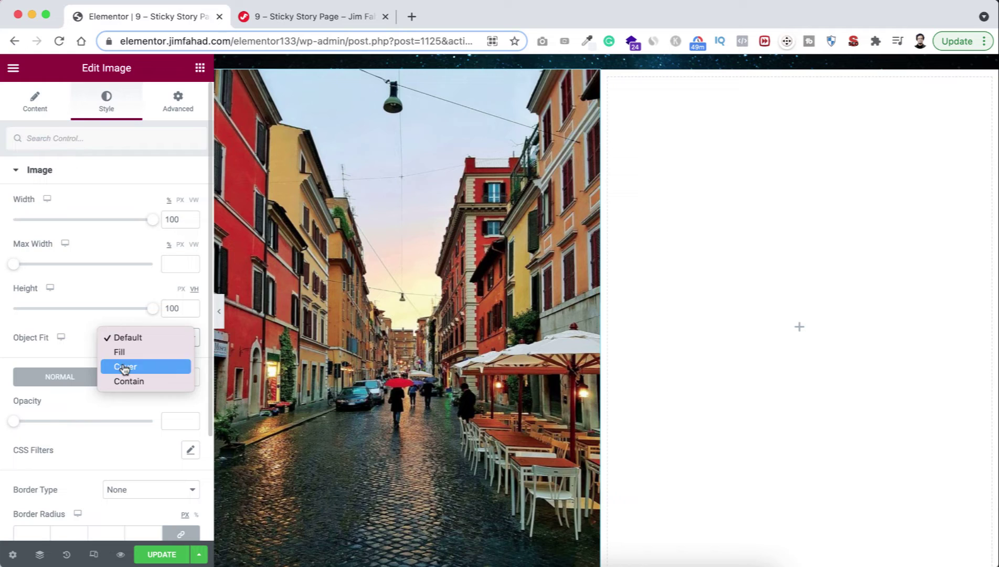
click(125, 367)
Add a Heading widget reading "Story One" to the right column and set its font weight to 700
click(803, 331)
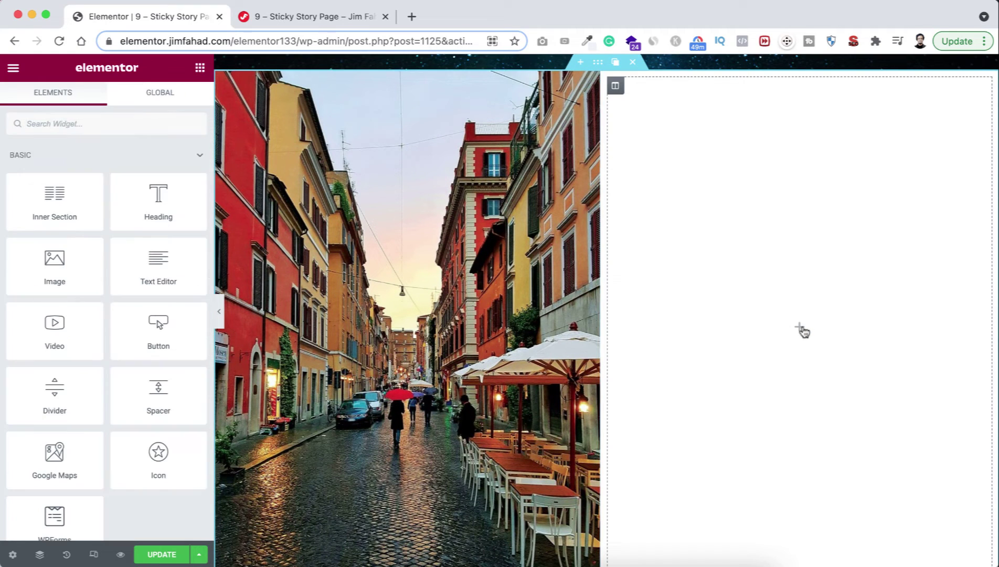
drag(176, 202, 834, 336)
drag(131, 222, 9, 218)
text(Story One)
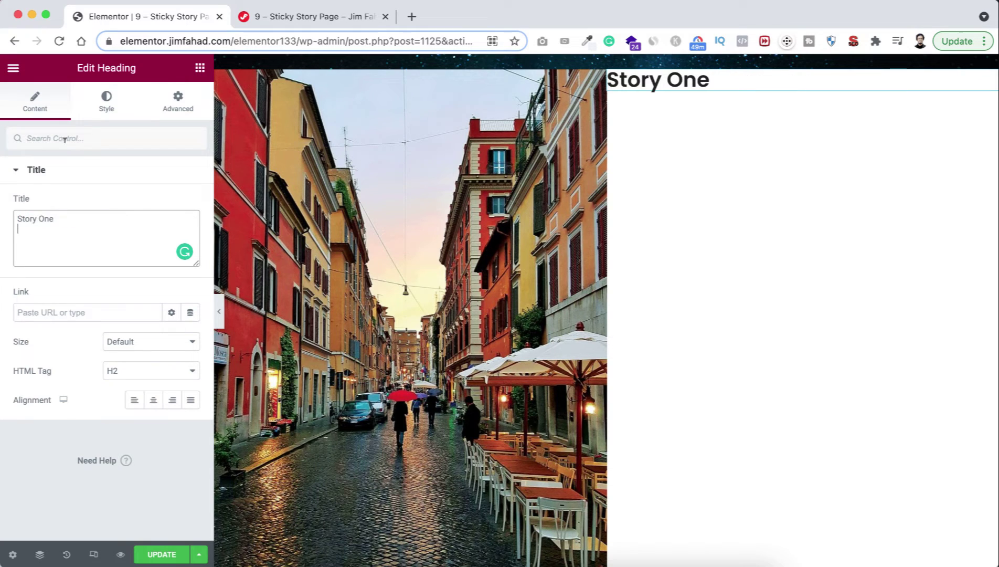
click(109, 100)
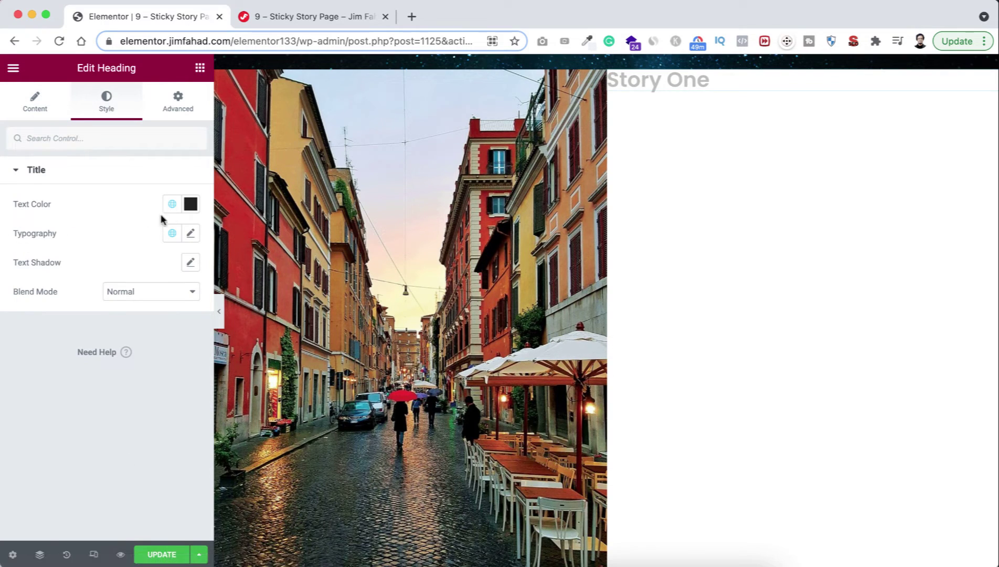
click(190, 234)
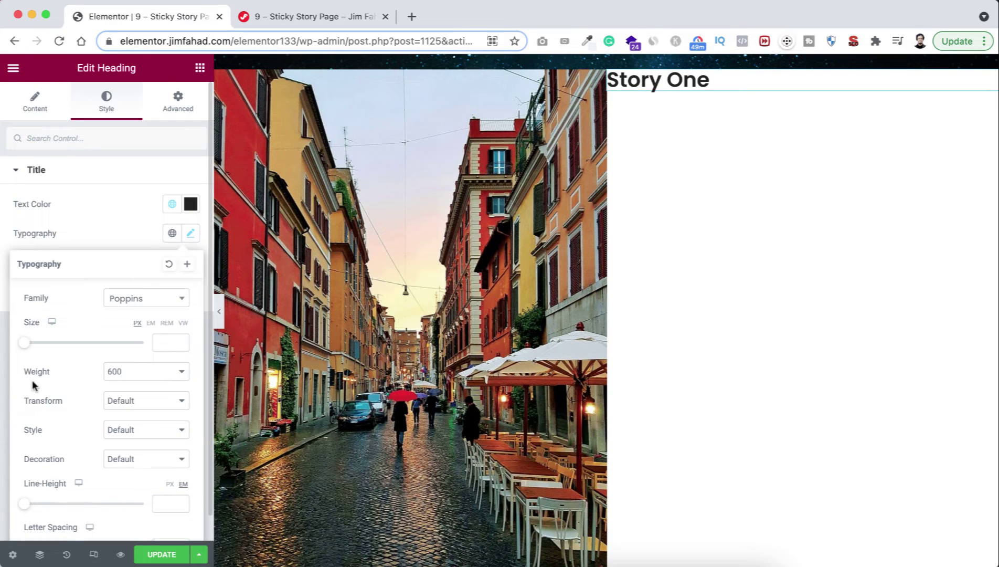
click(137, 376)
click(127, 384)
Add a Text Editor widget below the "Story One" heading and replace its placeholder with the copied multi-paragraph Lorem Ipsum text
click(198, 70)
drag(147, 263, 664, 96)
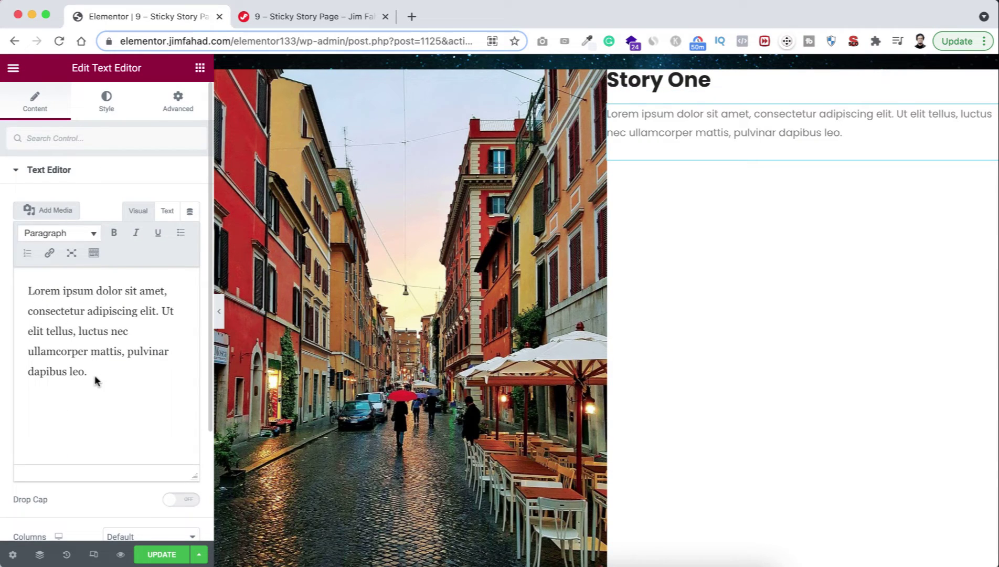
drag(94, 376, 25, 294)
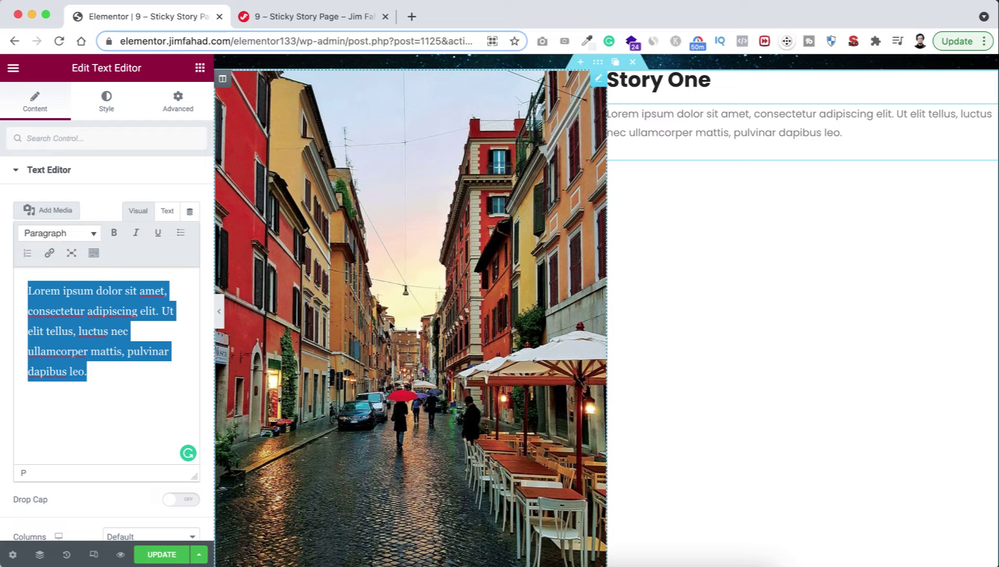
click(109, 372)
key(super+a)
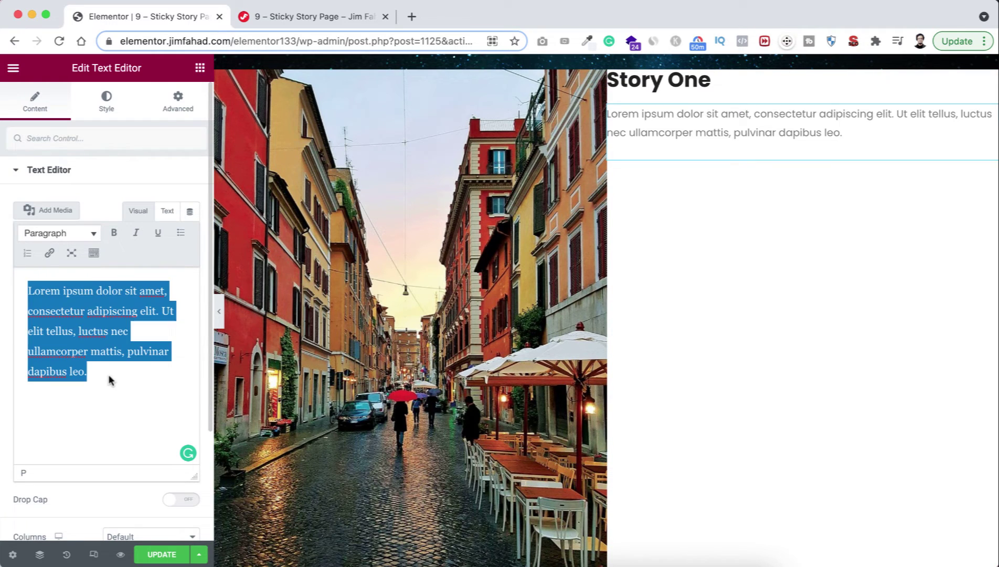
key(super+v)
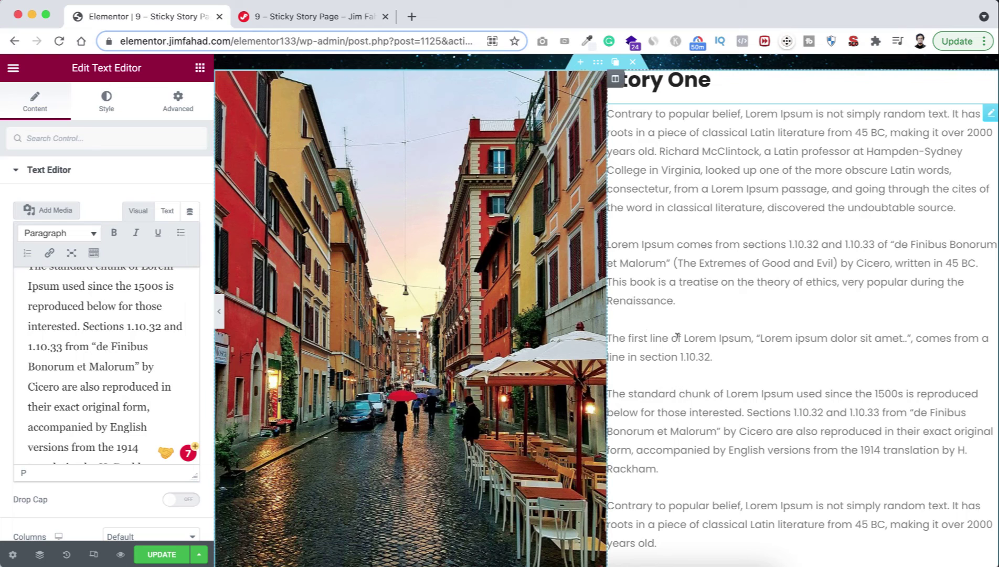
scroll(670, 373, down, 3)
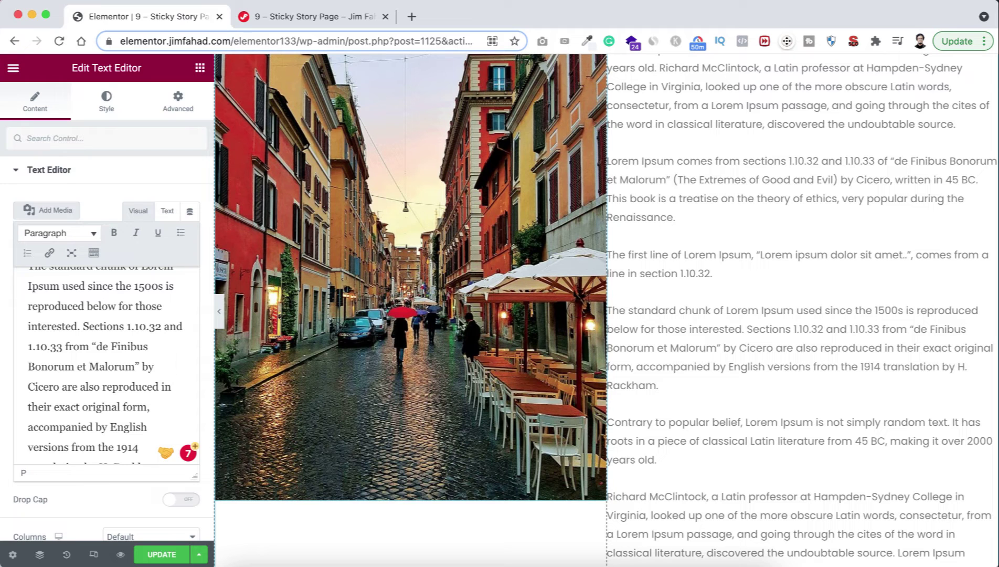
scroll(721, 375, down, 7)
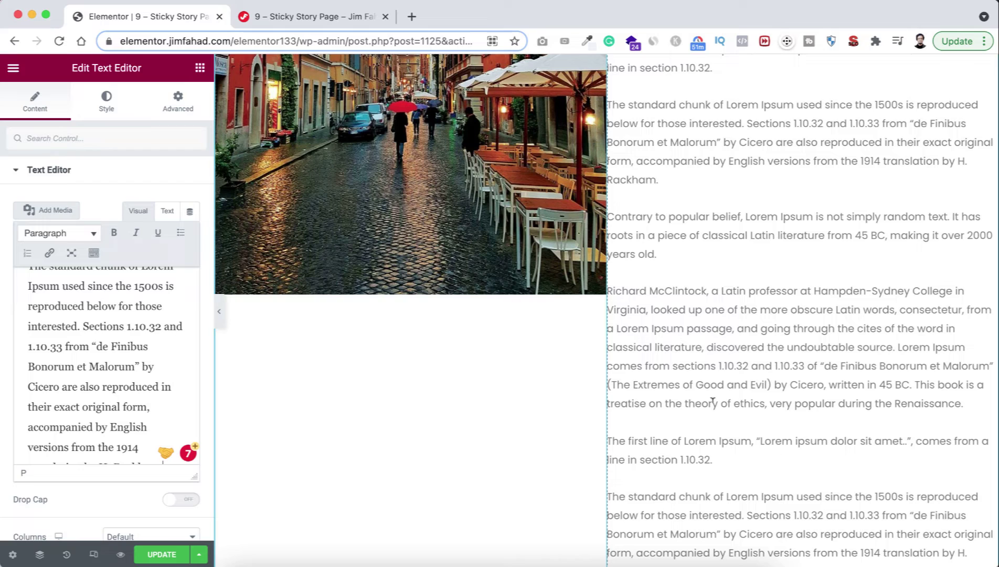
scroll(709, 415, down, 3)
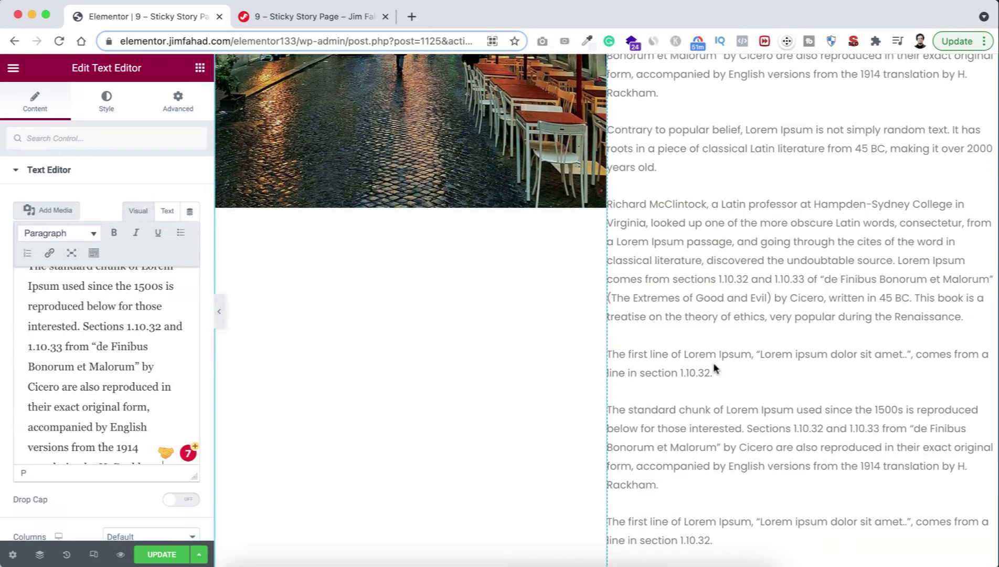
Set the padding of the column holding the "Story One" heading and text to 5% on all sides
scroll(709, 318, up, 8)
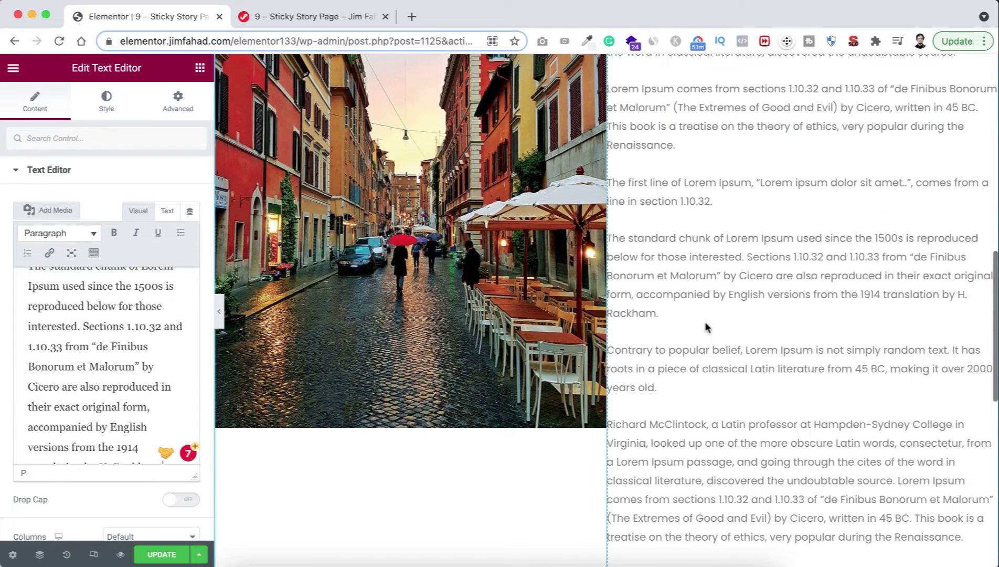
scroll(705, 326, up, 8)
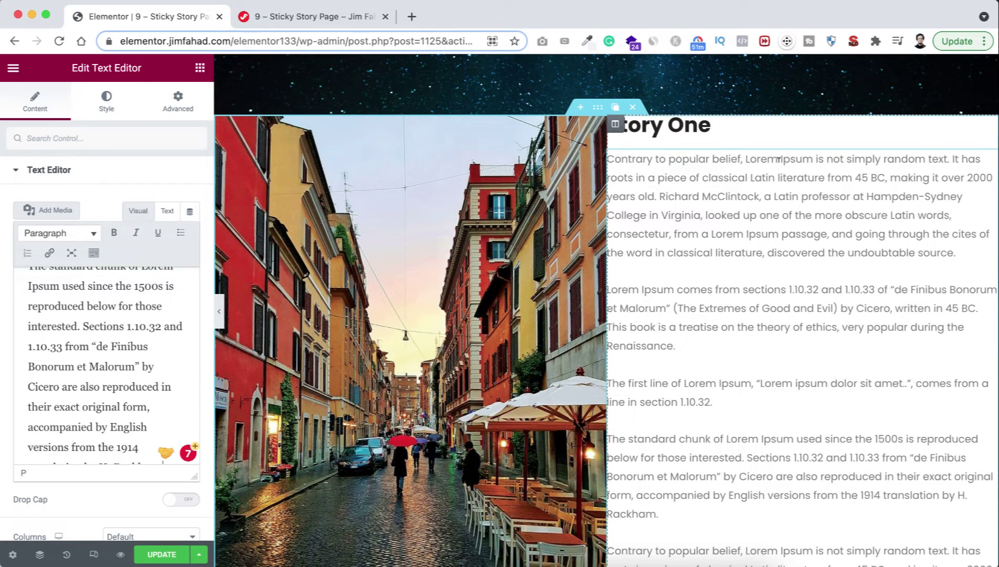
click(616, 125)
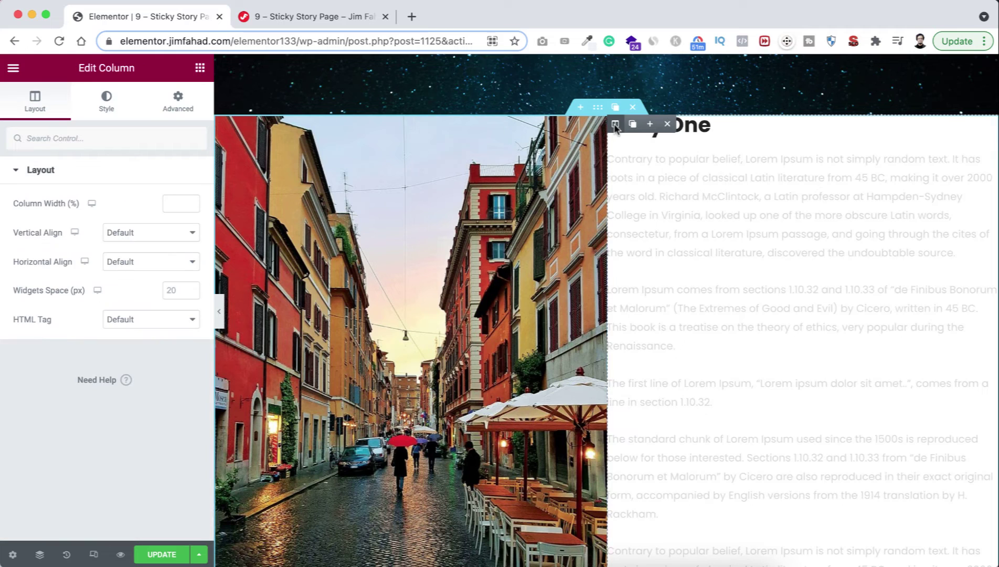
click(179, 99)
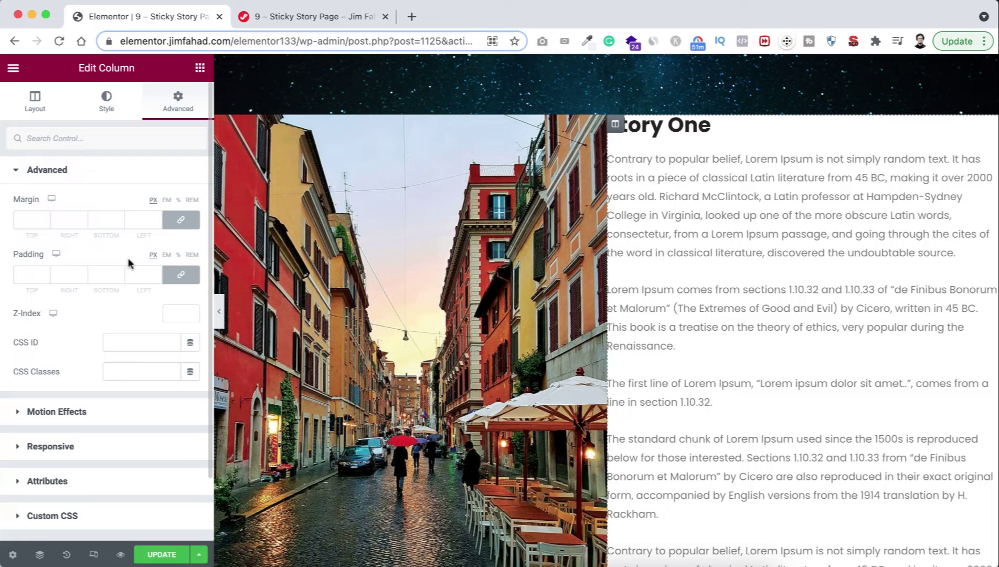
click(179, 255)
click(32, 274)
text(5)
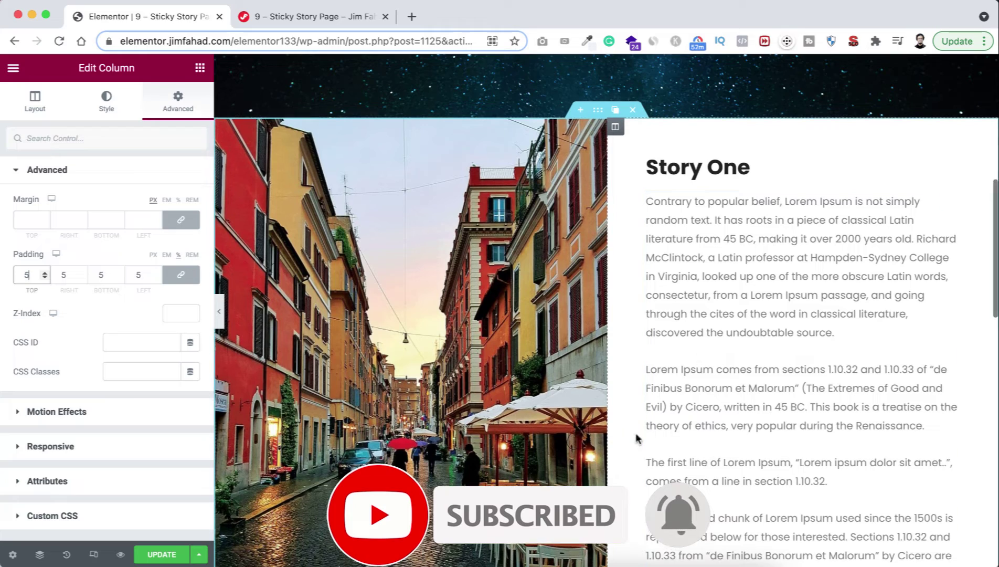
Start a custom CSS rule for the street image widget with an empty selector{} block
scroll(578, 457, down, 3)
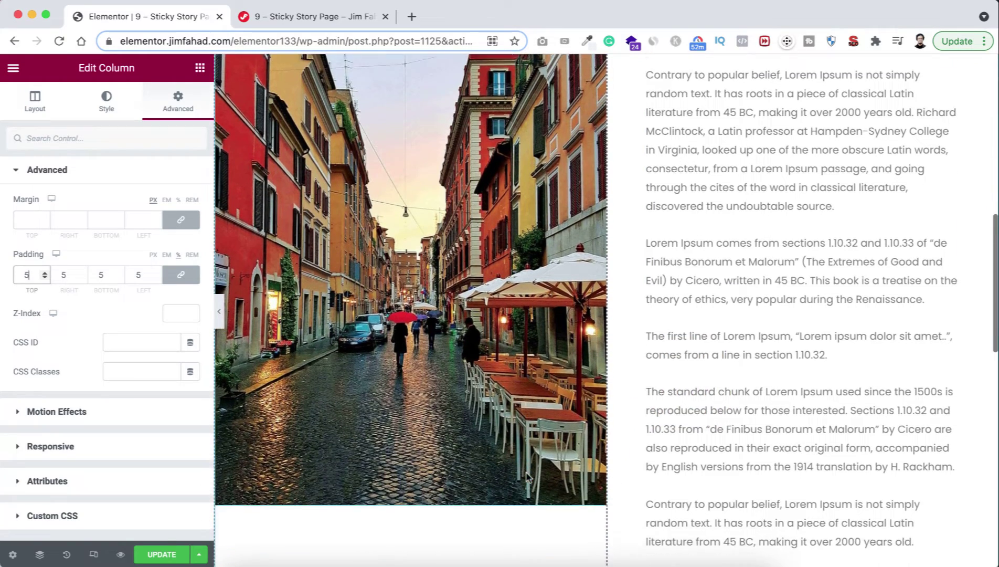
scroll(528, 477, up, 3)
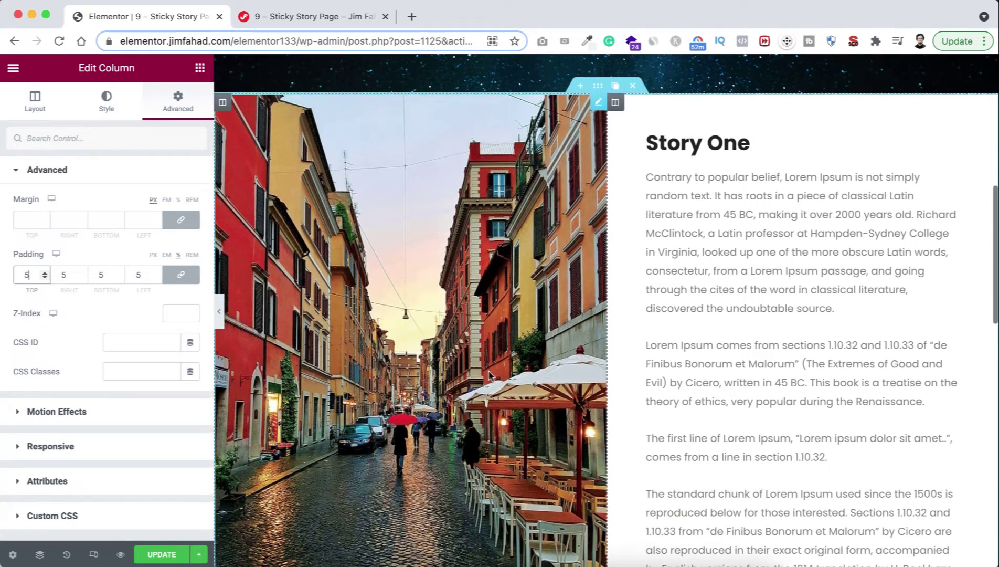
scroll(462, 399, down, 1)
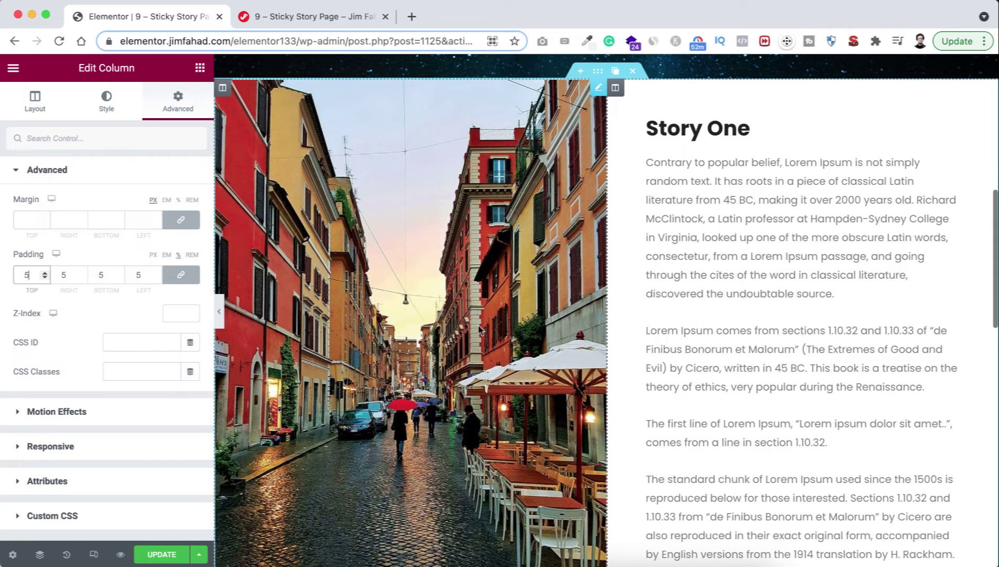
click(435, 363)
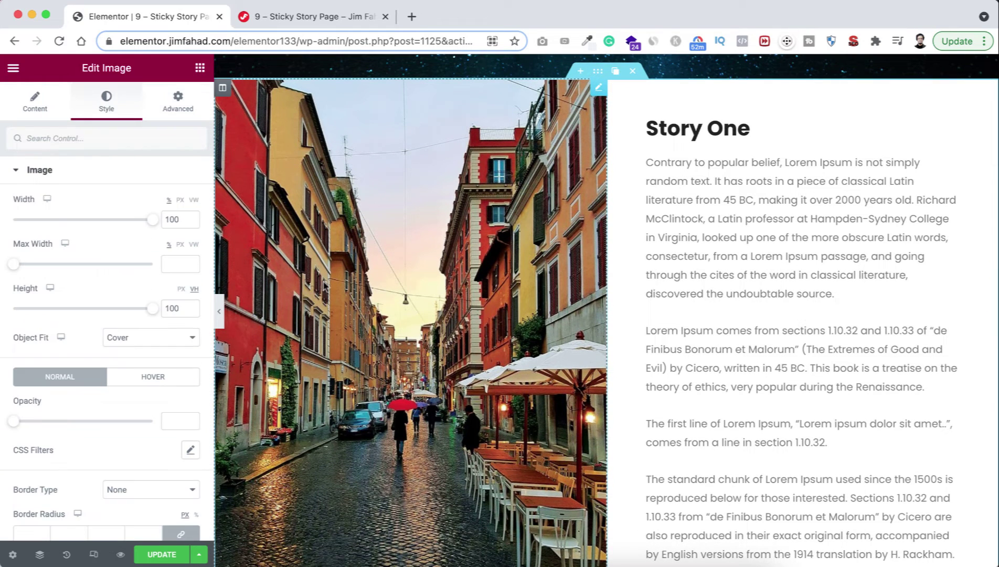
click(175, 109)
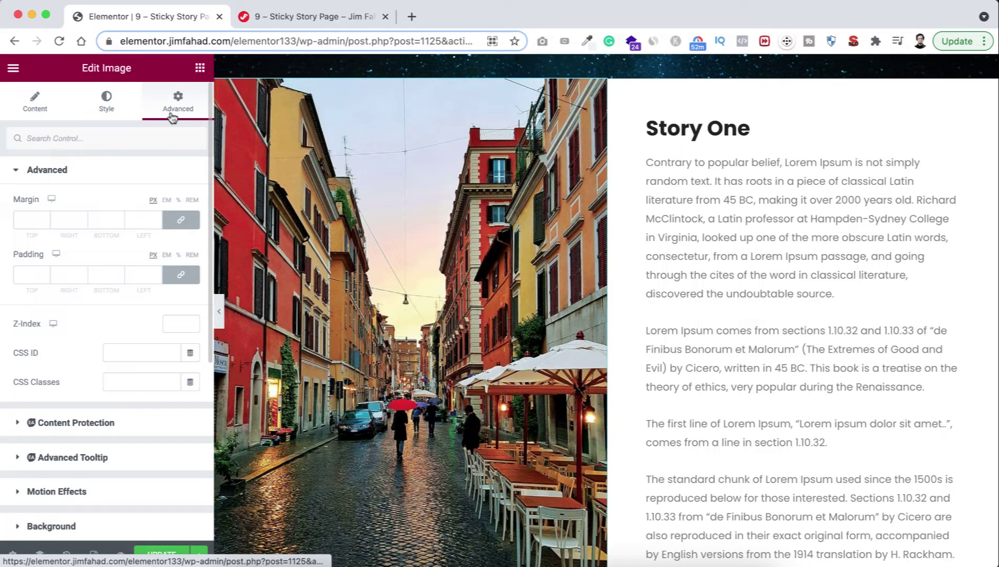
scroll(106, 439, down, 5)
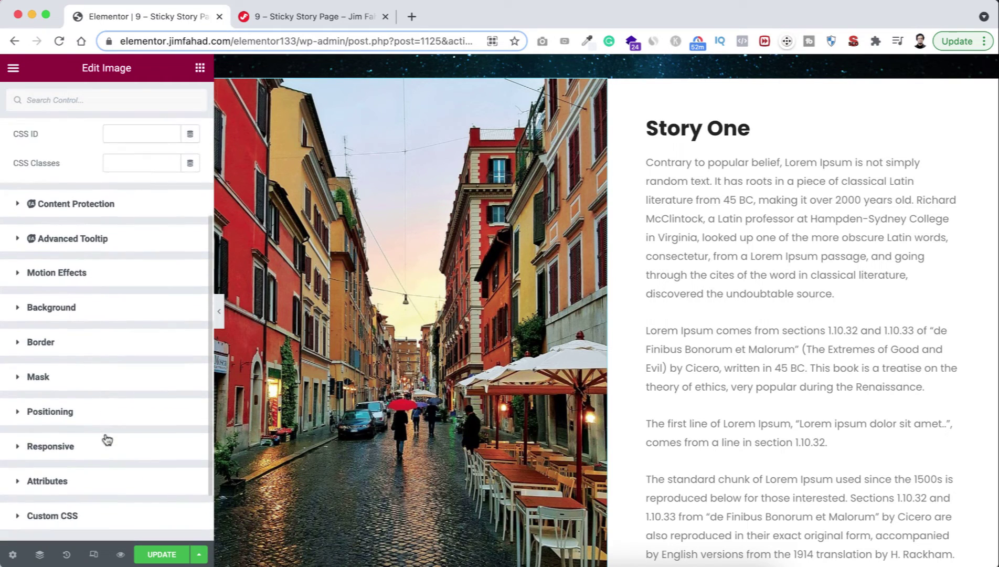
scroll(107, 439, down, 3)
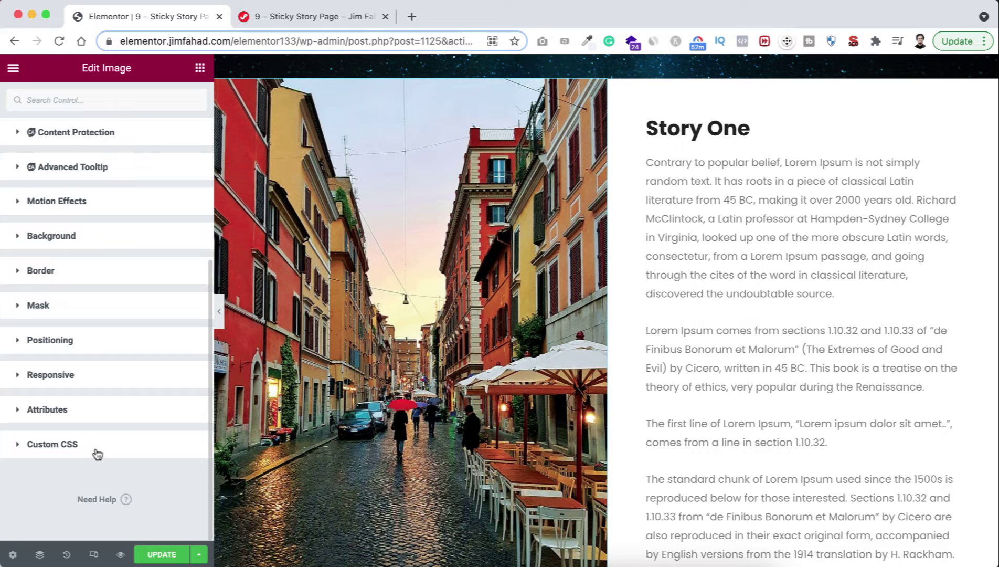
click(97, 452)
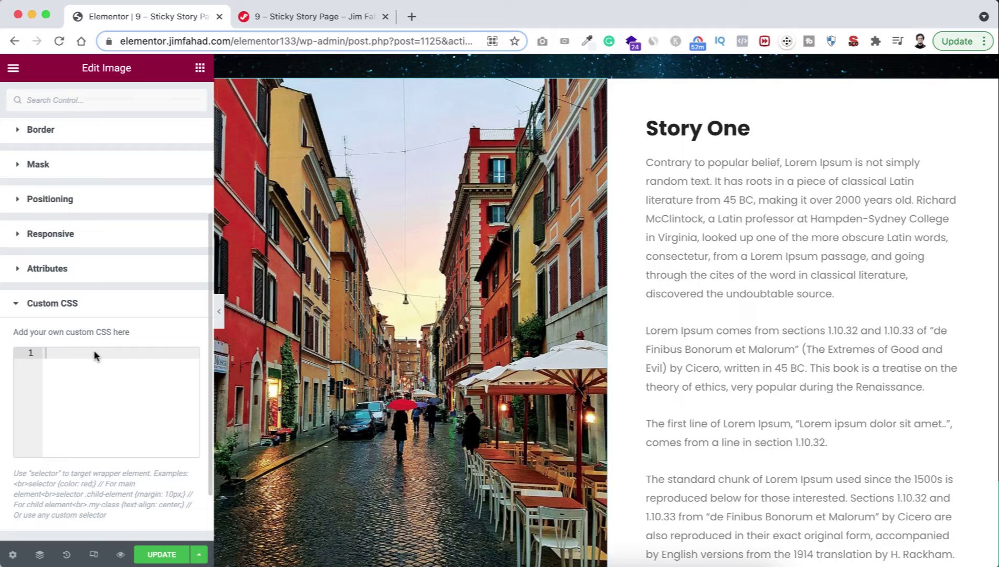
text(sel)
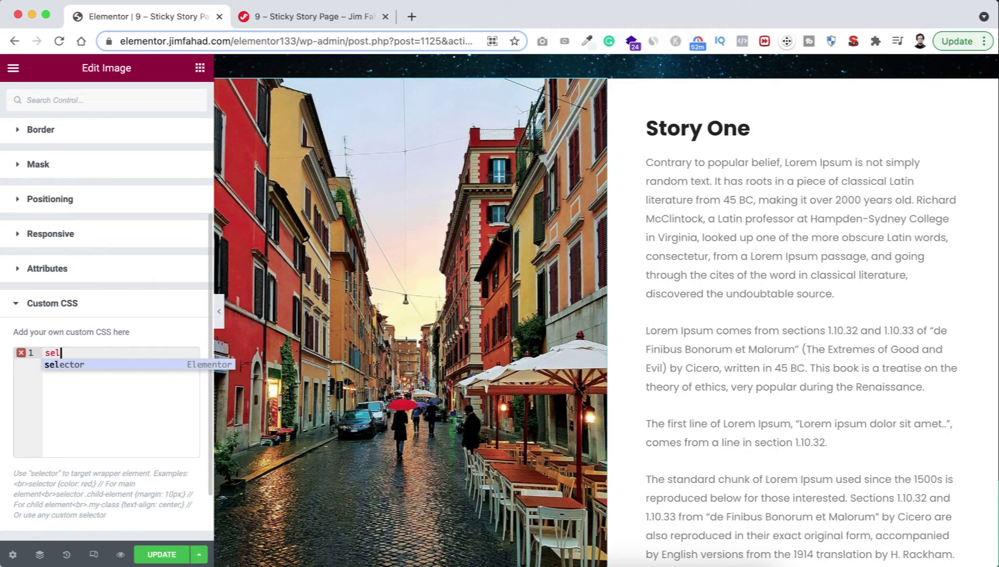
key(Return)
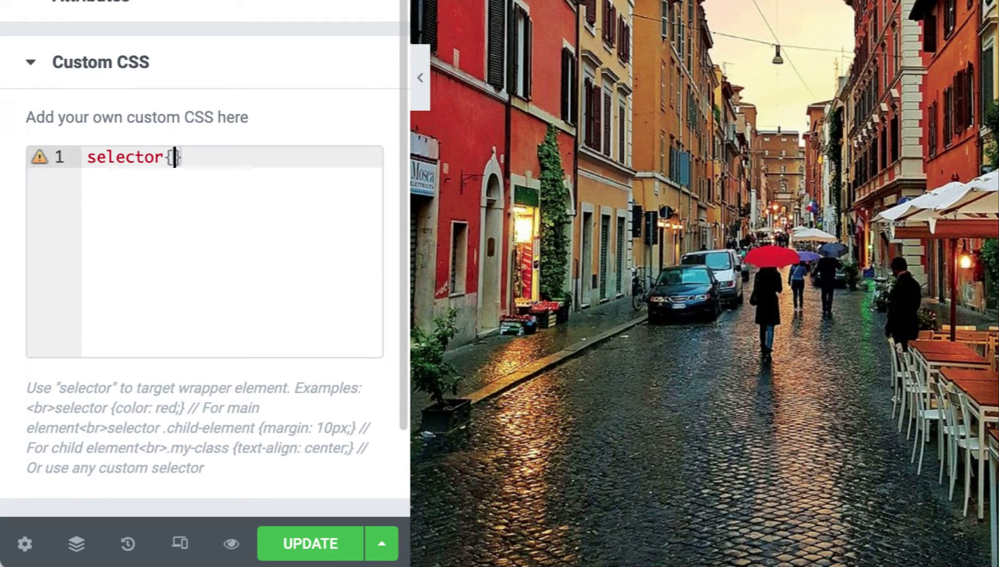
key(Return)
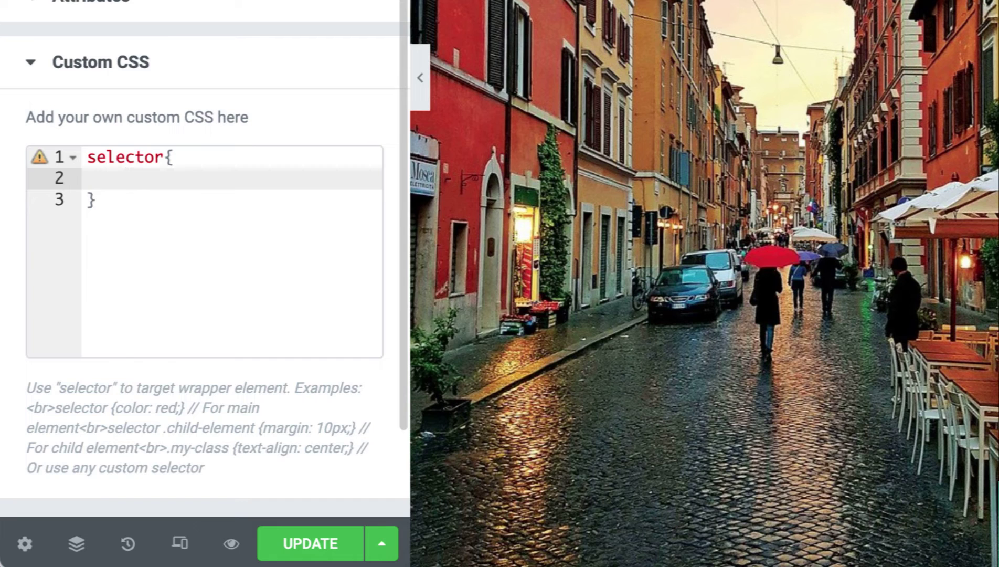
Fill the image's selector rule with the declarations position:sticky; position: -webkit-sticky; and top:0;
text(position)
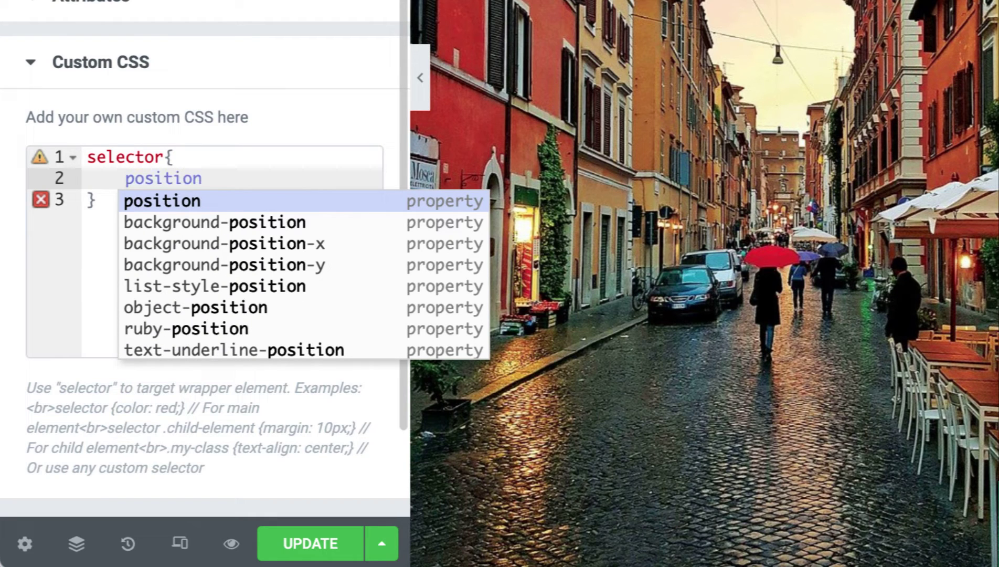
text(:st)
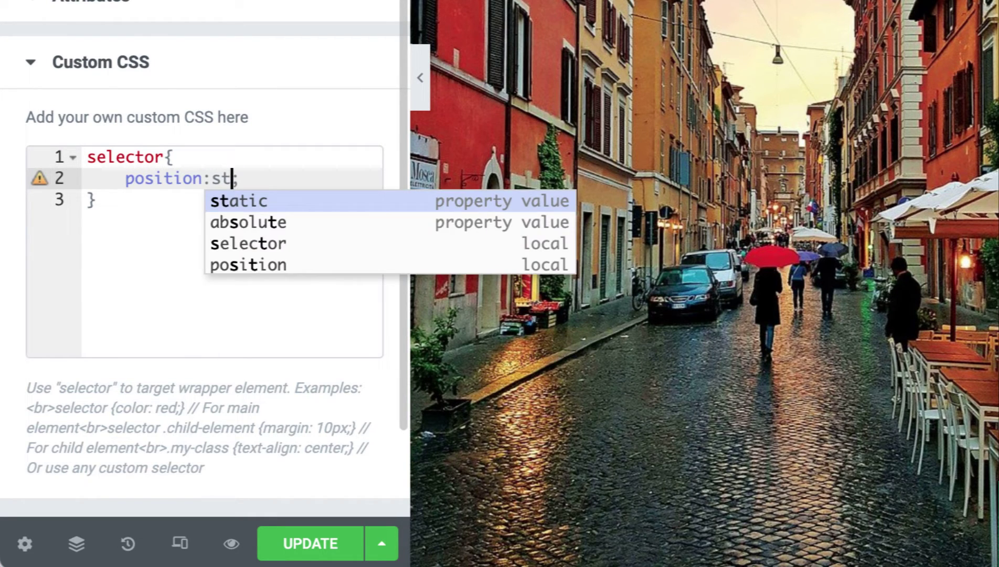
text(icky)
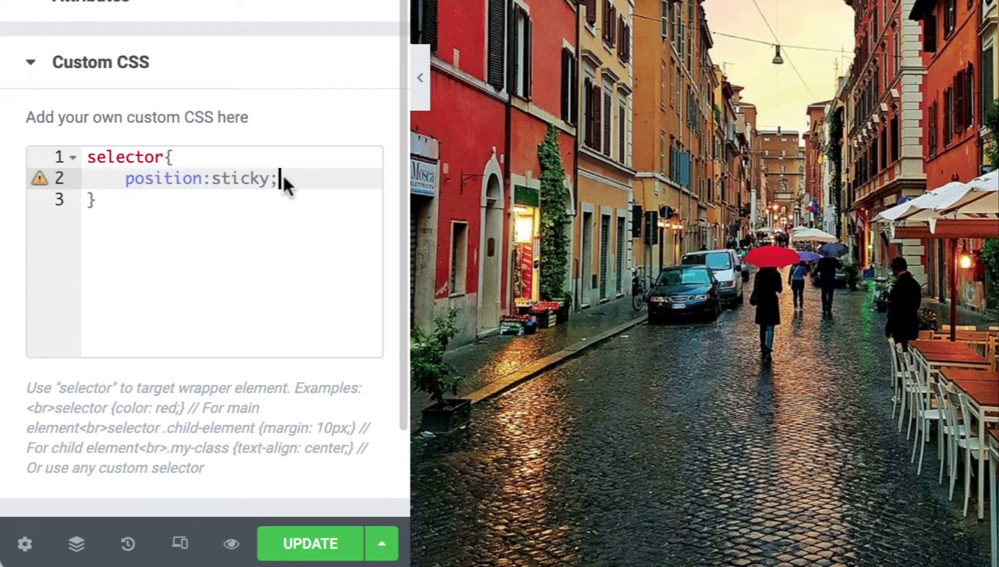
key(Return)
text(position)
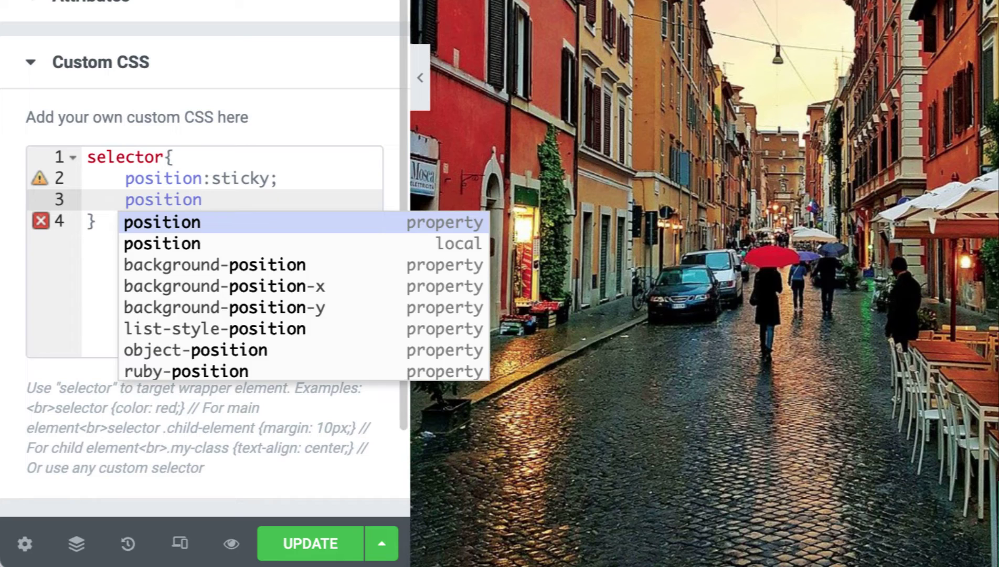
text(: -w)
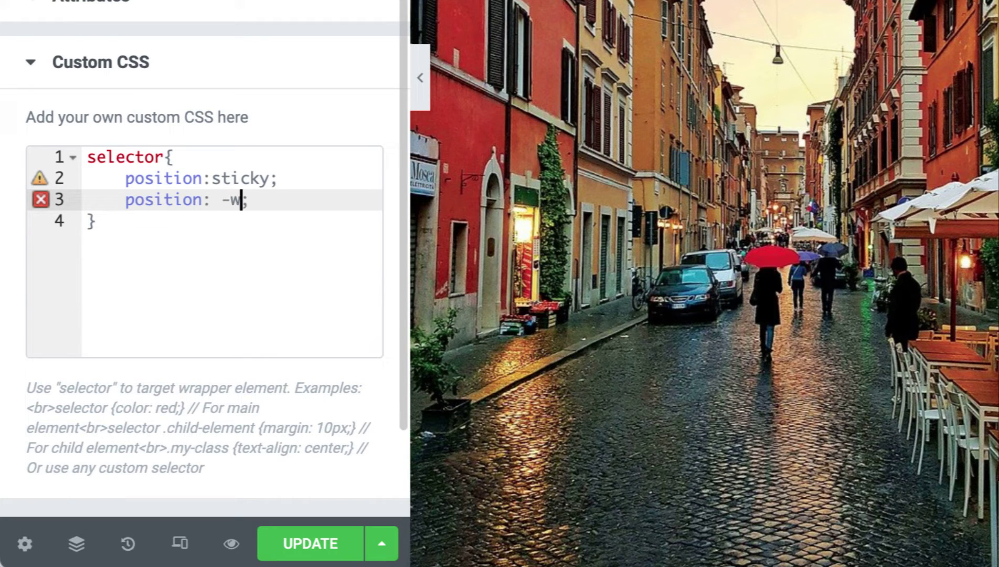
text(ebkit-sticky)
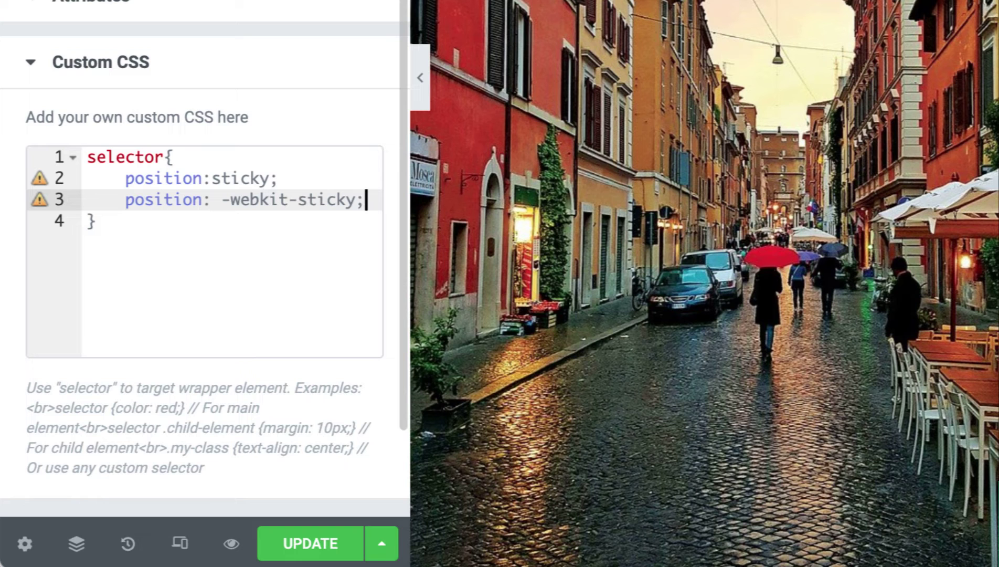
key(Return)
text(top:)
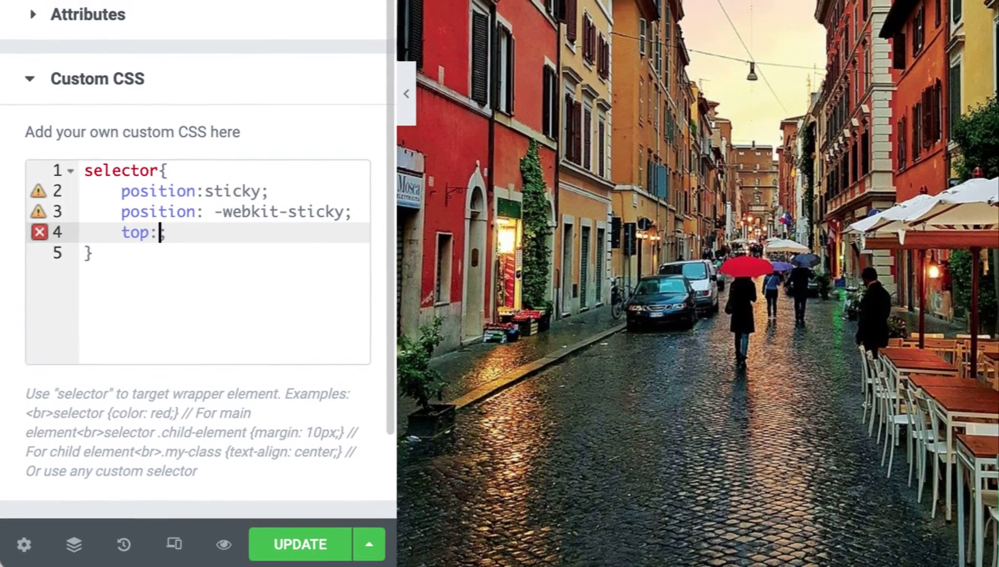
text(0)
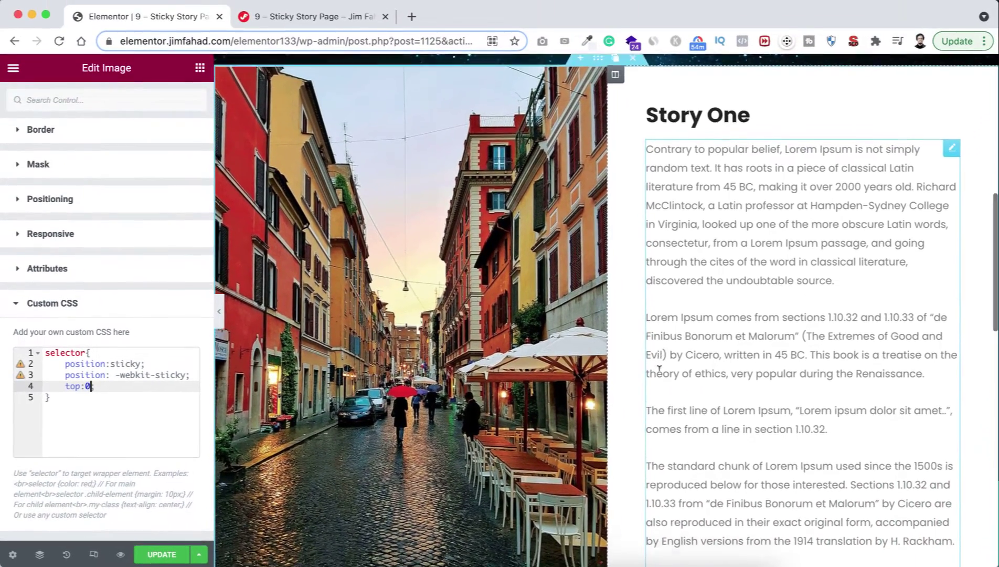
Examine how the street image behaves beside the story text while scrolling through the whole section and back
scroll(659, 369, down, 3)
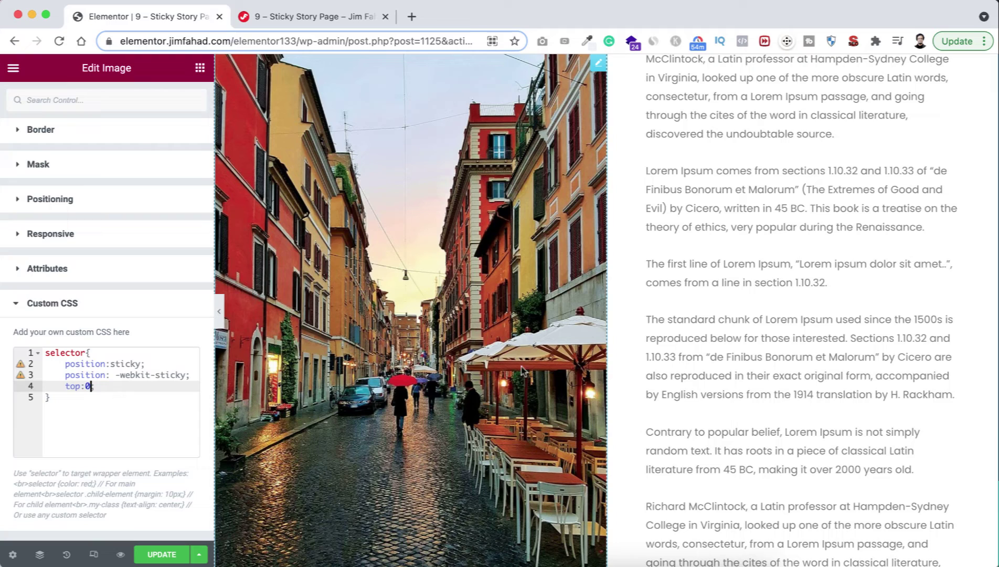
scroll(637, 310, down, 4)
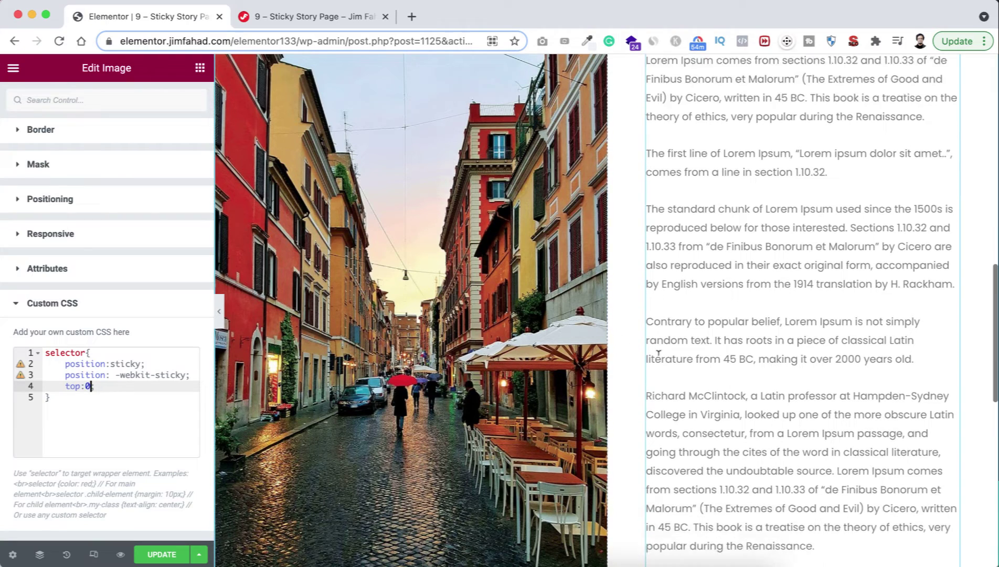
scroll(687, 345, down, 10)
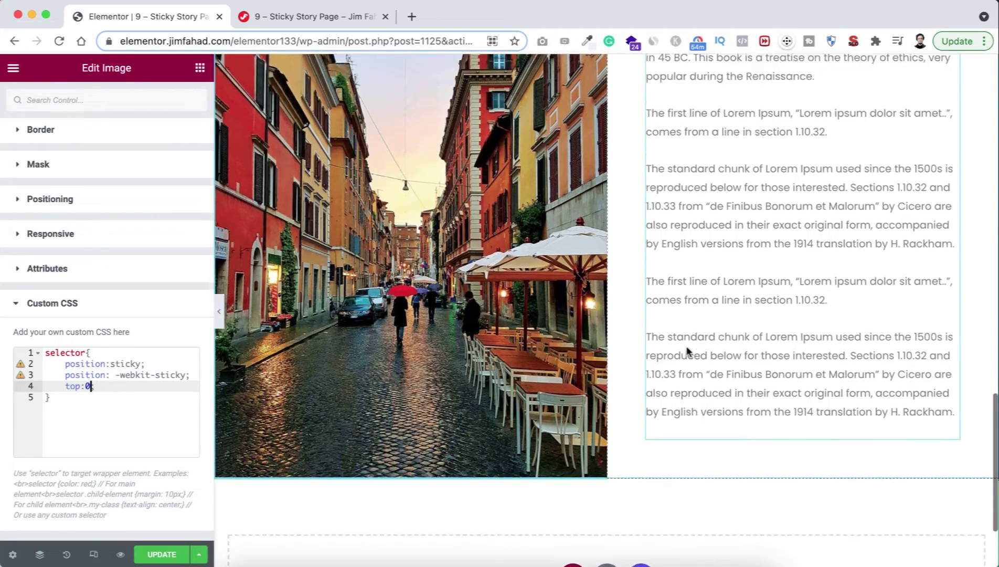
scroll(687, 336, up, 5)
scroll(687, 334, up, 10)
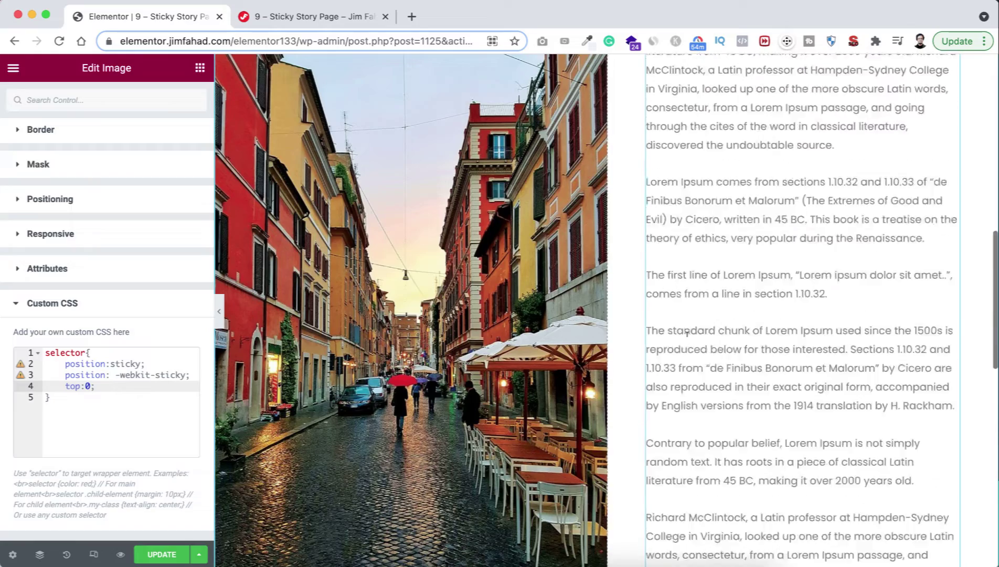
scroll(687, 334, down, 7)
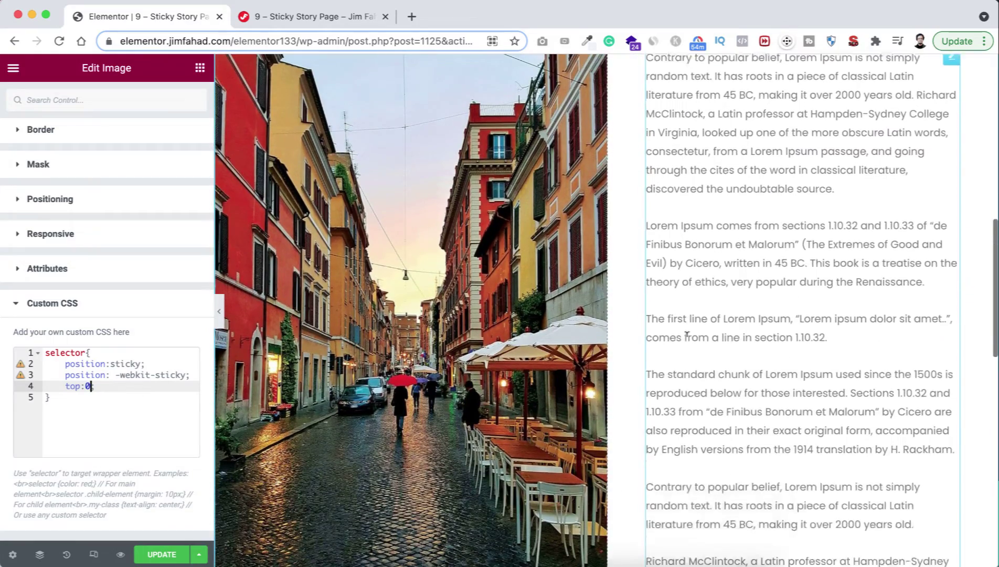
scroll(687, 339, down, 4)
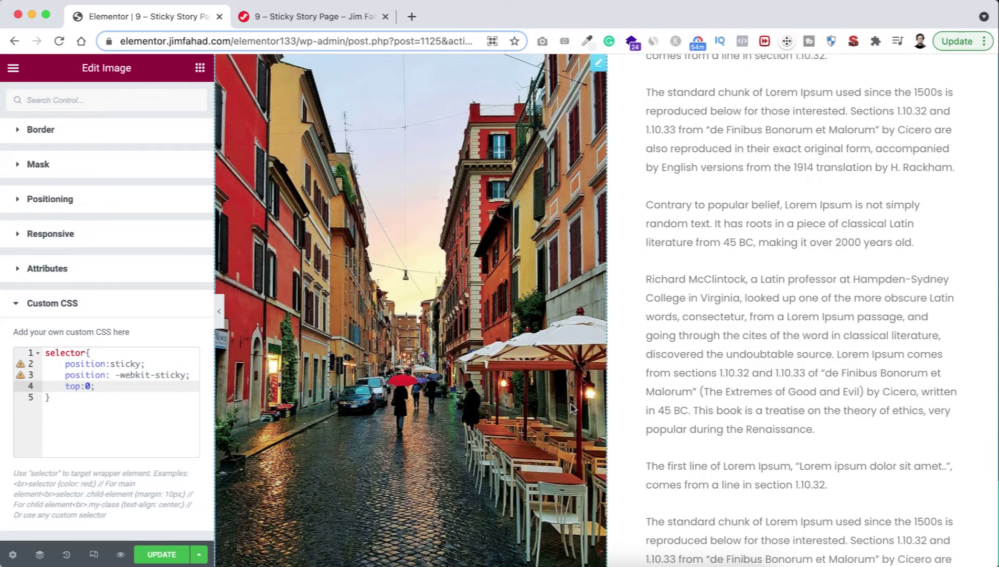
scroll(687, 340, down, 1)
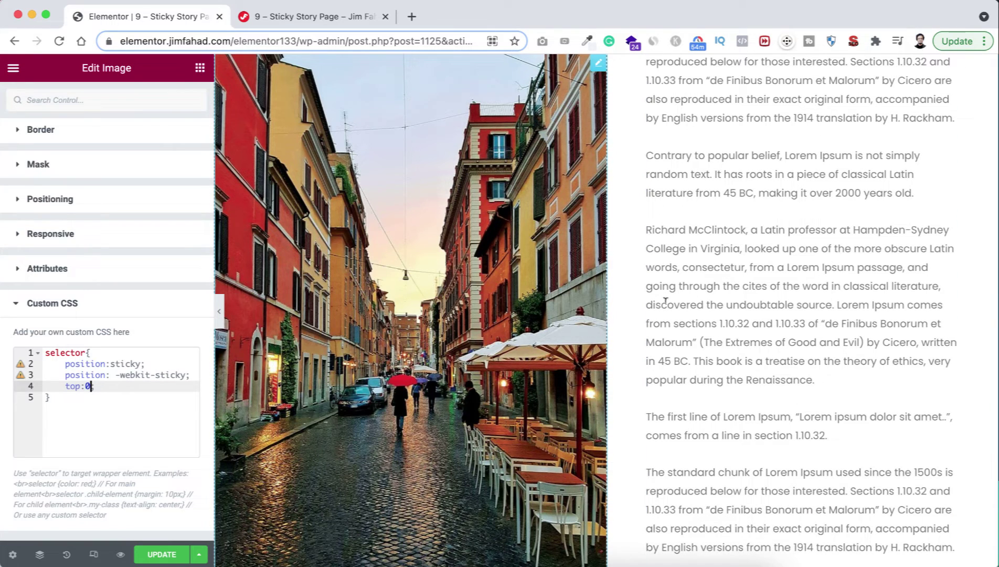
scroll(665, 301, down, 7)
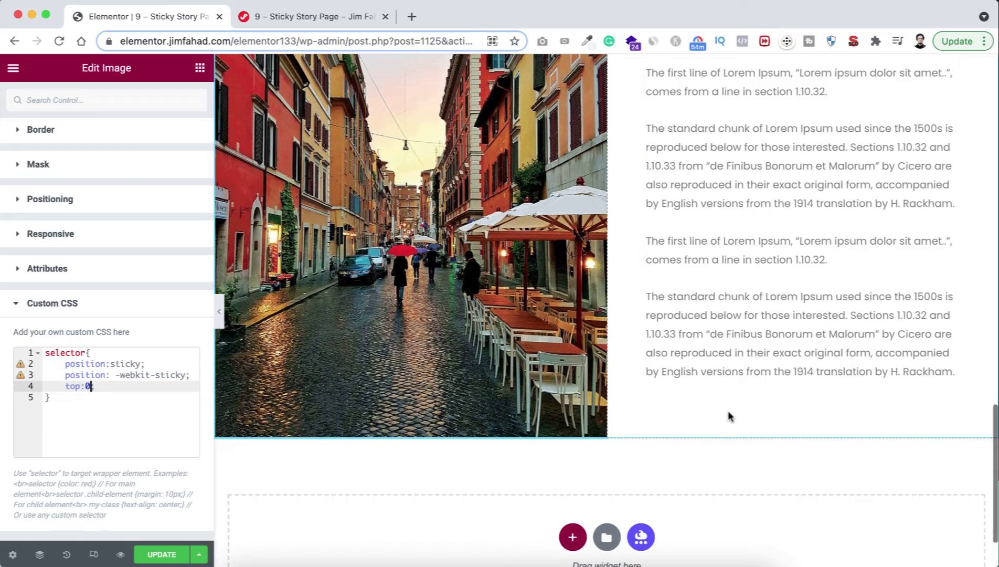
scroll(577, 331, up, 3)
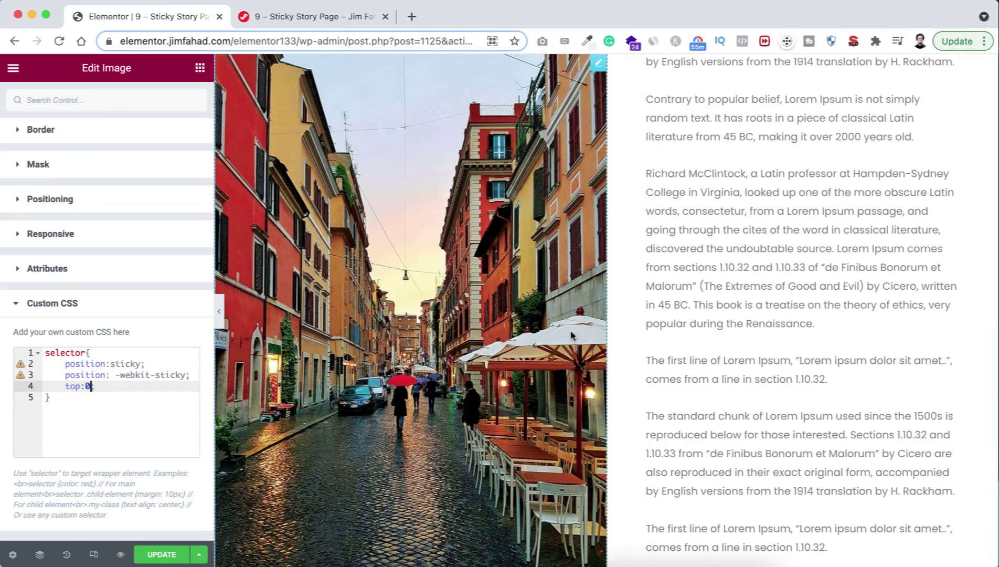
scroll(577, 325, up, 12)
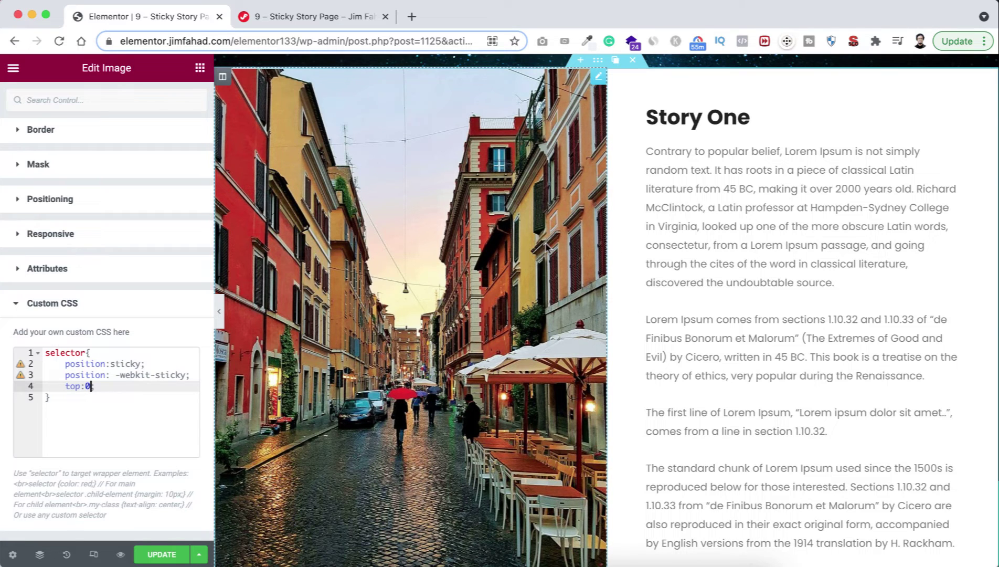
scroll(548, 245, up, 1)
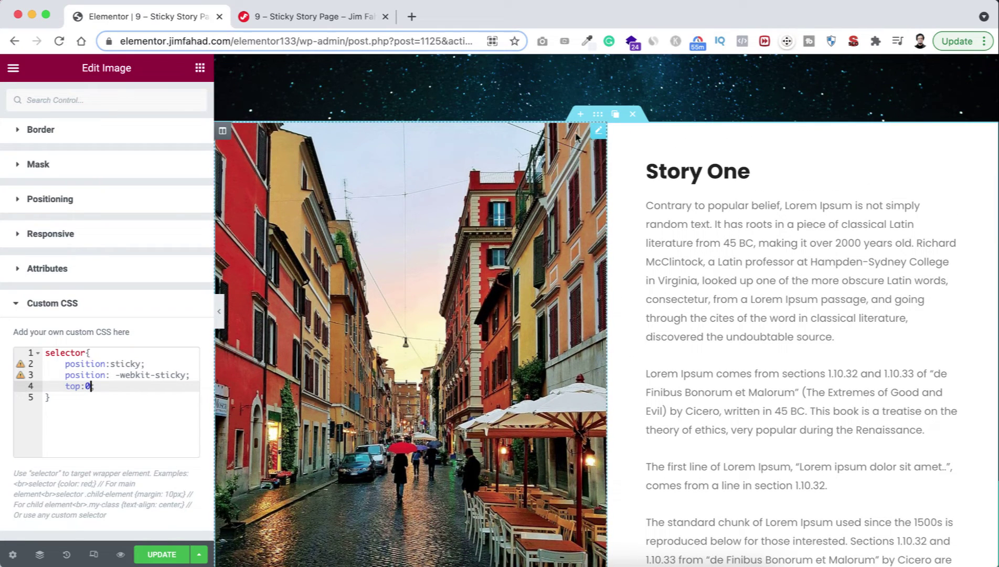
Duplicate the Story One section and swap the copy's columns so that the text column comes before the image
click(616, 117)
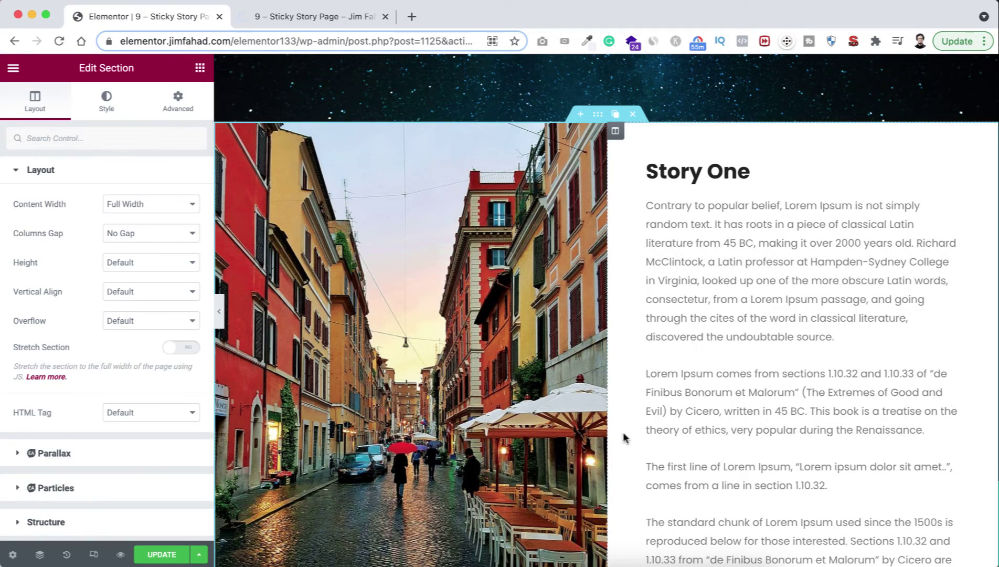
scroll(624, 435, down, 6)
scroll(625, 438, down, 7)
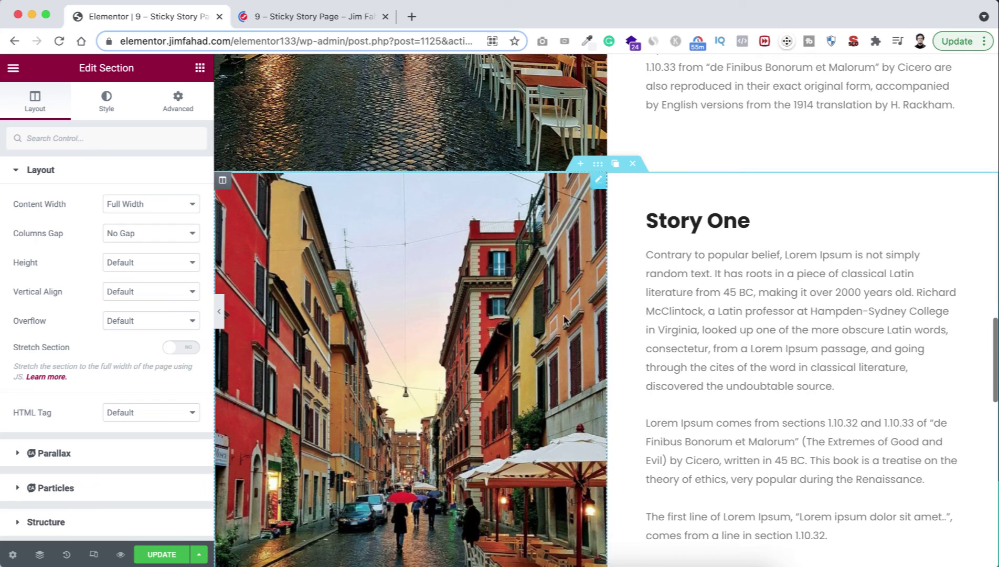
scroll(591, 361, down, 2)
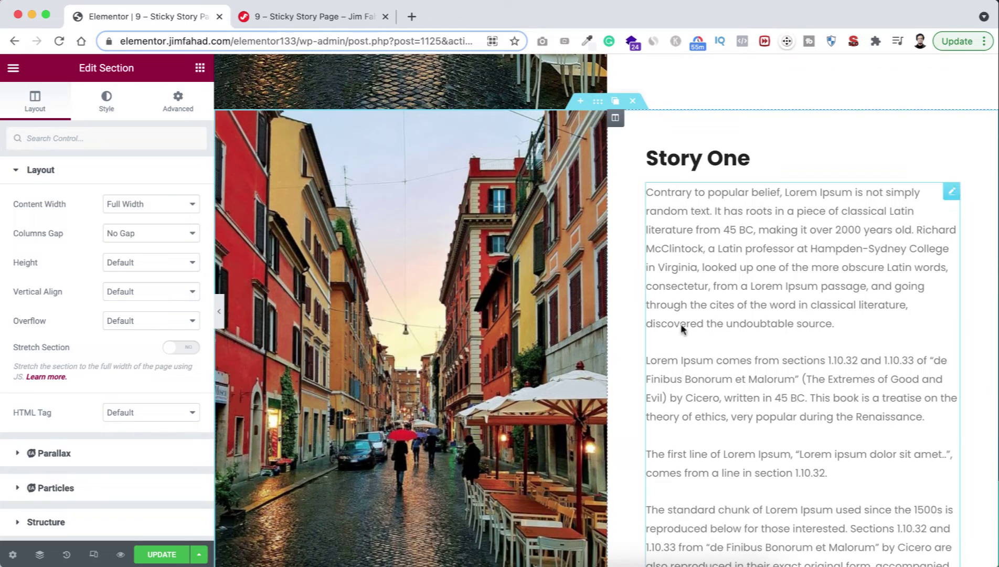
mouse_move(630, 115)
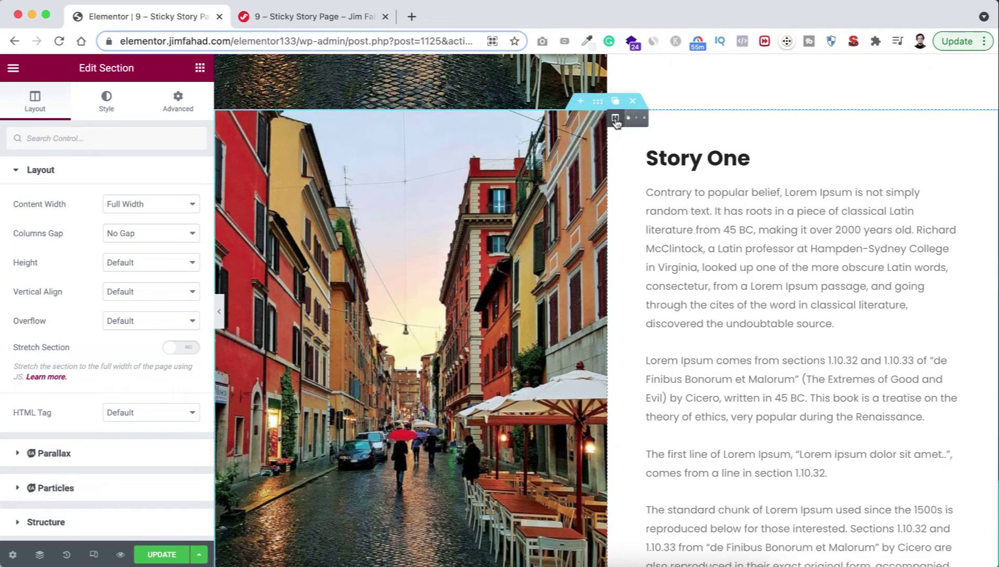
drag(617, 120, 324, 159)
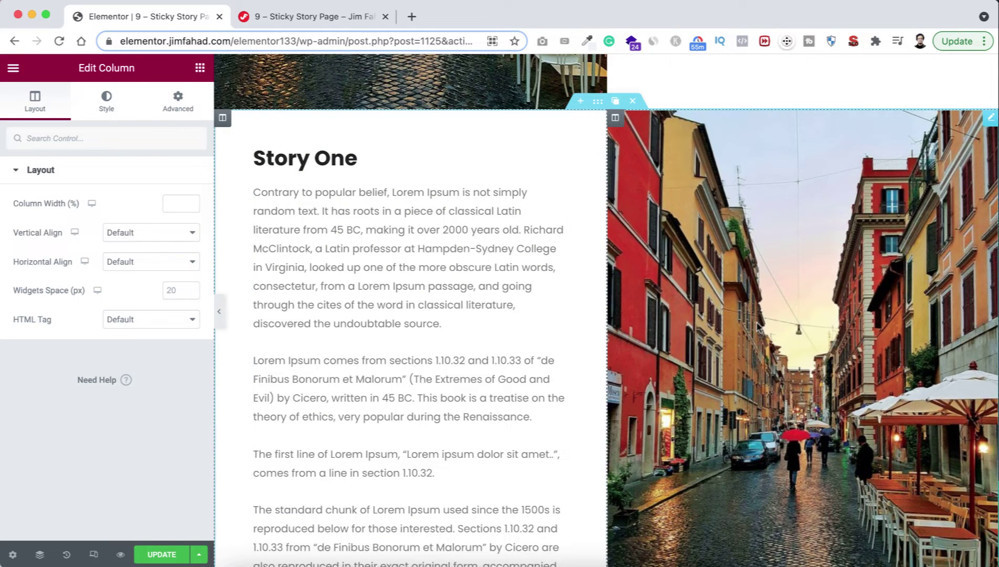
Replace the street image in the duplicated section with milan-1952679_1280.jpg from the media library
click(758, 327)
click(107, 234)
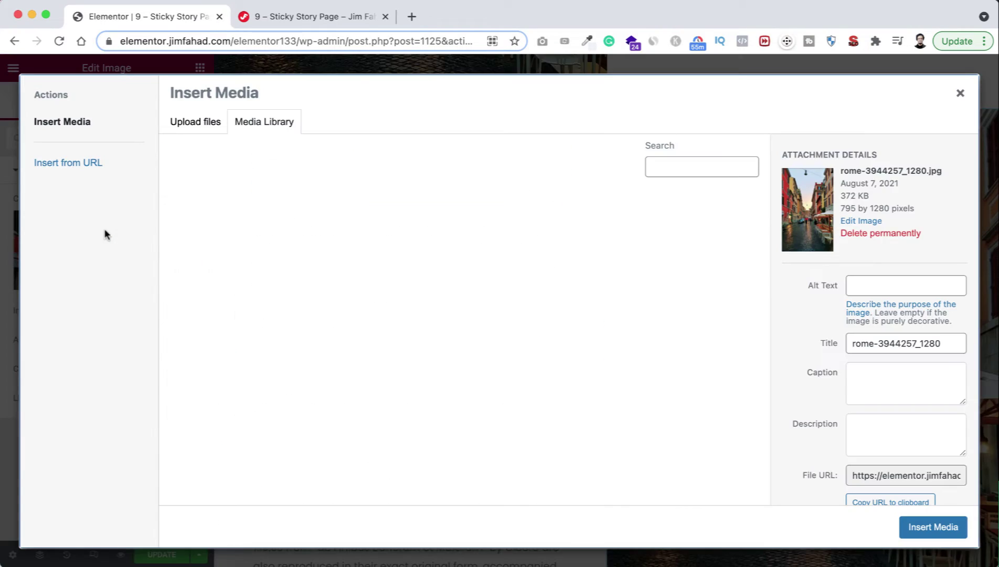
click(440, 260)
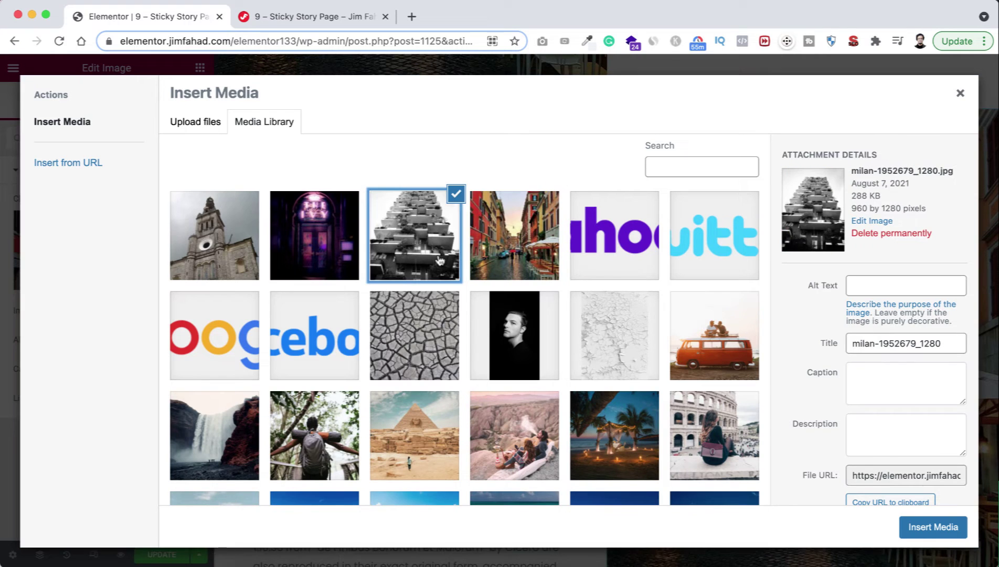
click(923, 527)
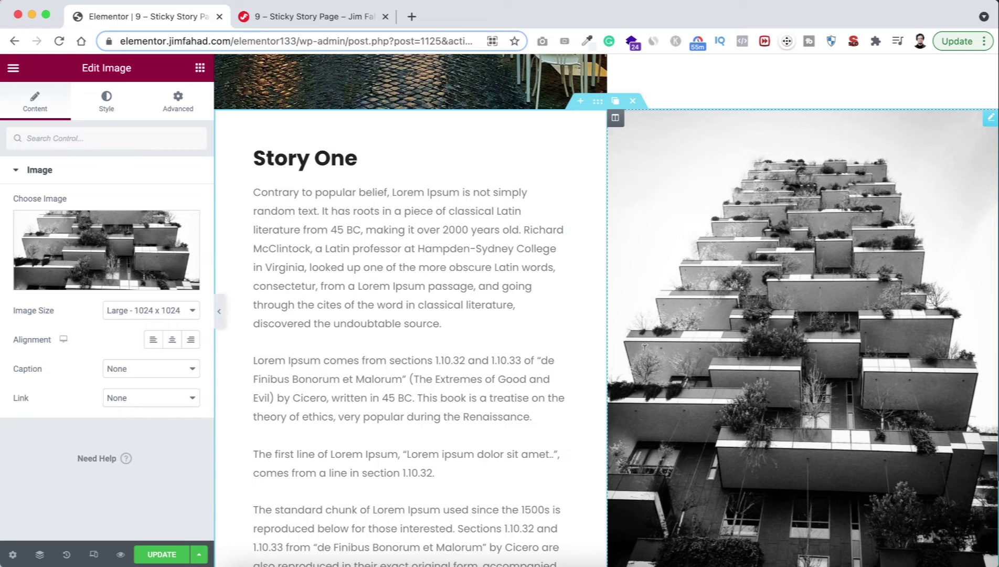
Change the heading beside the building image to "Story Two"
click(341, 162)
drag(317, 160, 371, 161)
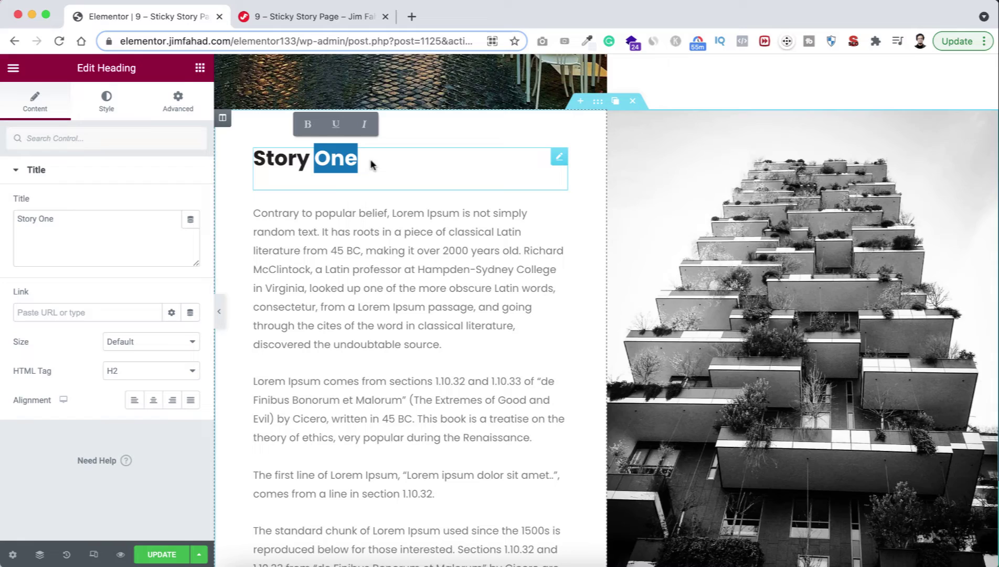
text(Two)
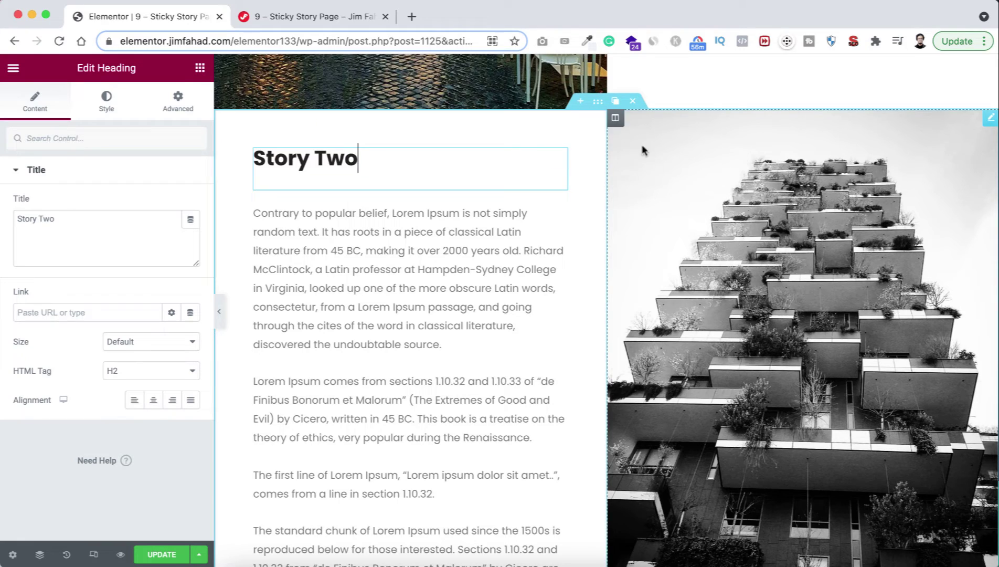
Duplicate the Story Two section and change the copy's heading to "Story Three"
click(616, 103)
scroll(640, 401, down, 10)
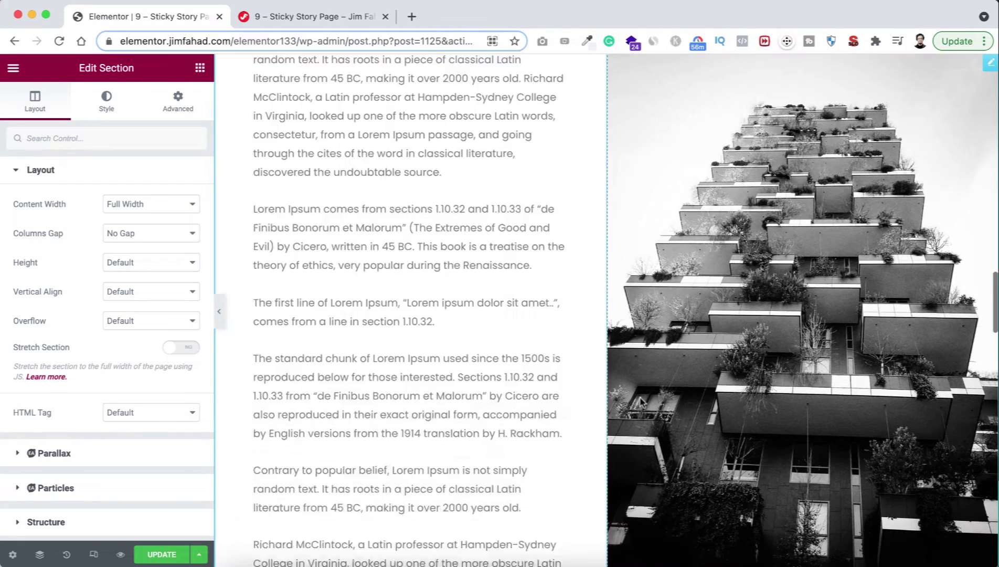
scroll(641, 402, down, 8)
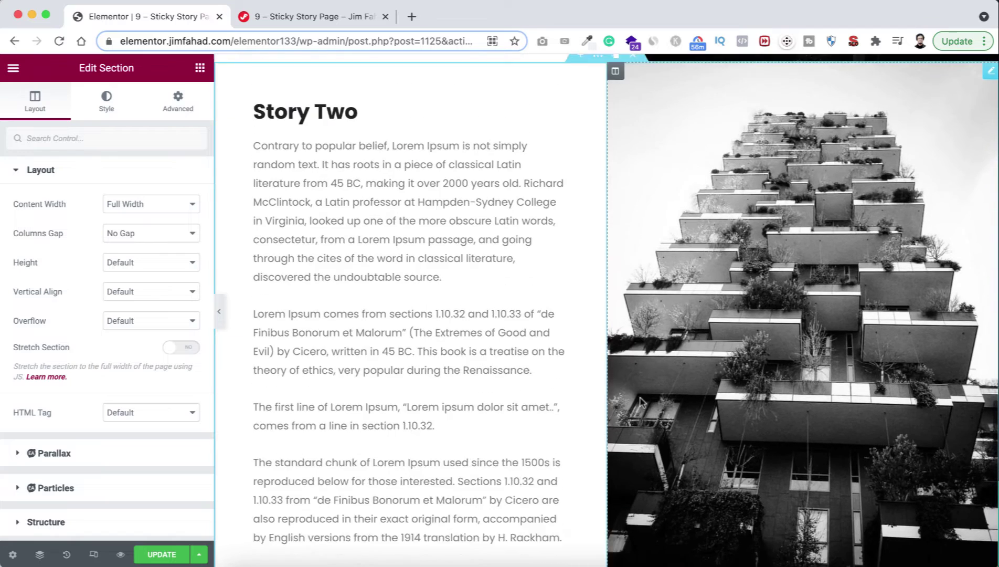
scroll(368, 236, up, 2)
click(324, 200)
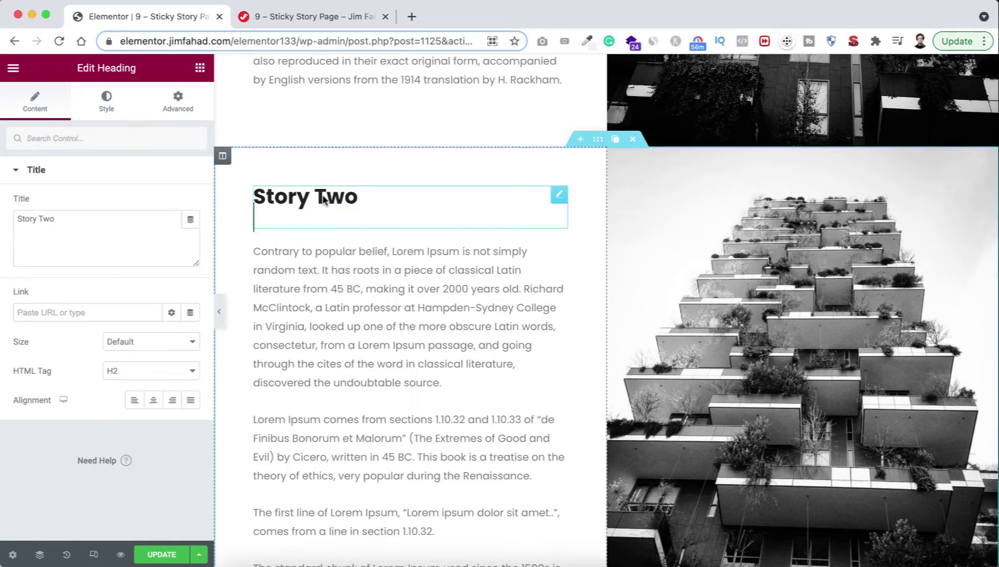
text(hree)
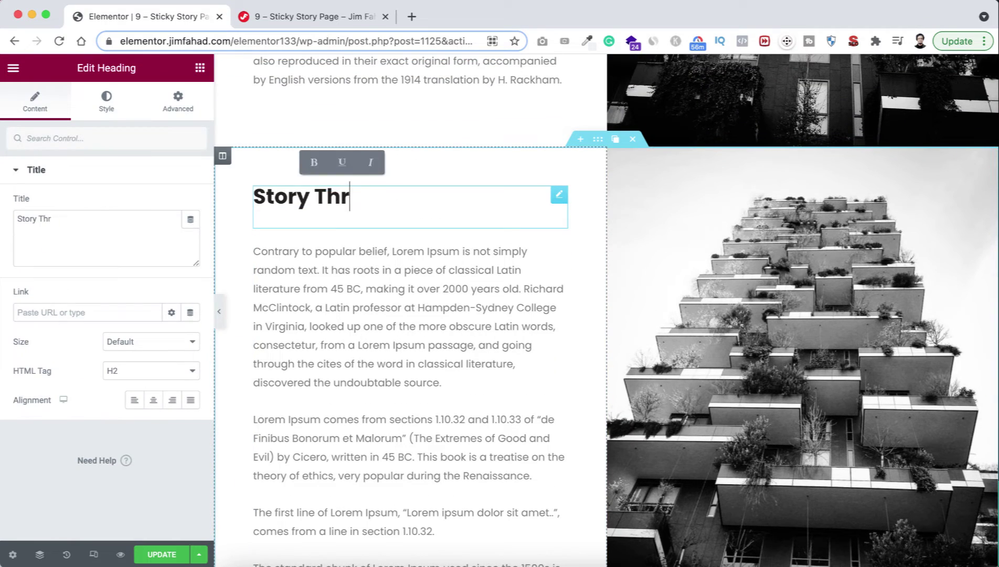
Move the Story Three text column after the image column and replace its image with the purple-lit "The Ivy" door photo
drag(222, 159, 640, 194)
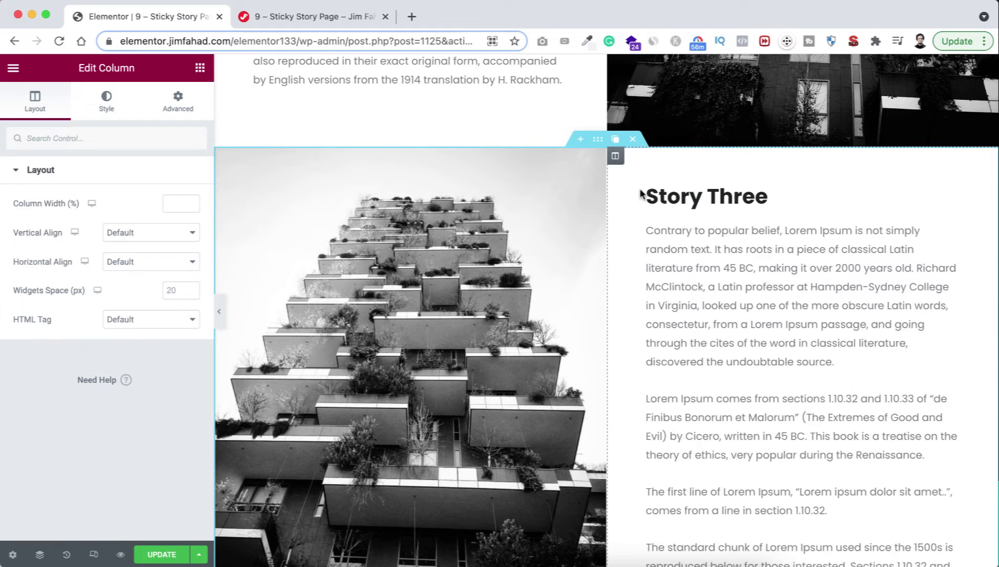
click(384, 307)
click(173, 257)
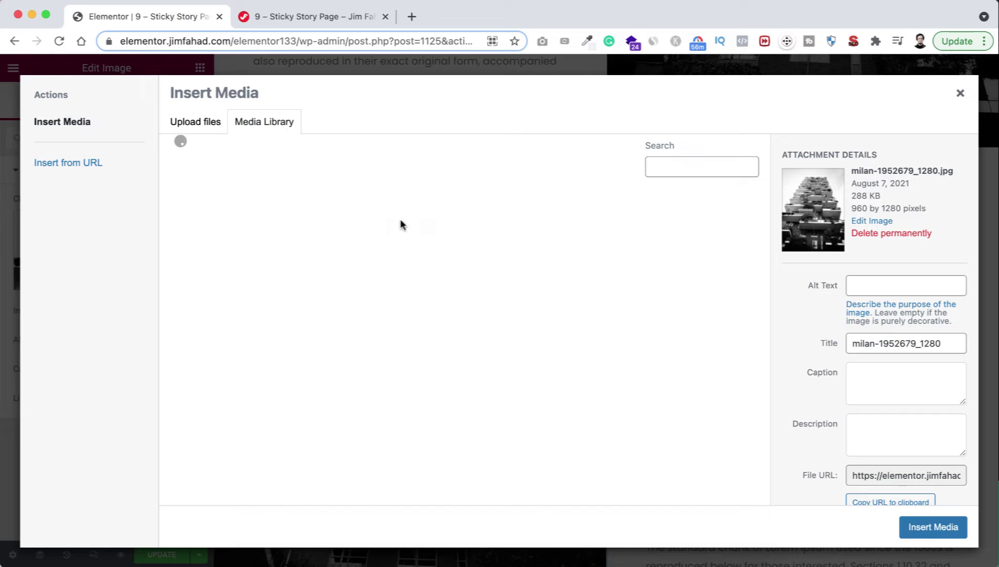
click(313, 236)
click(916, 526)
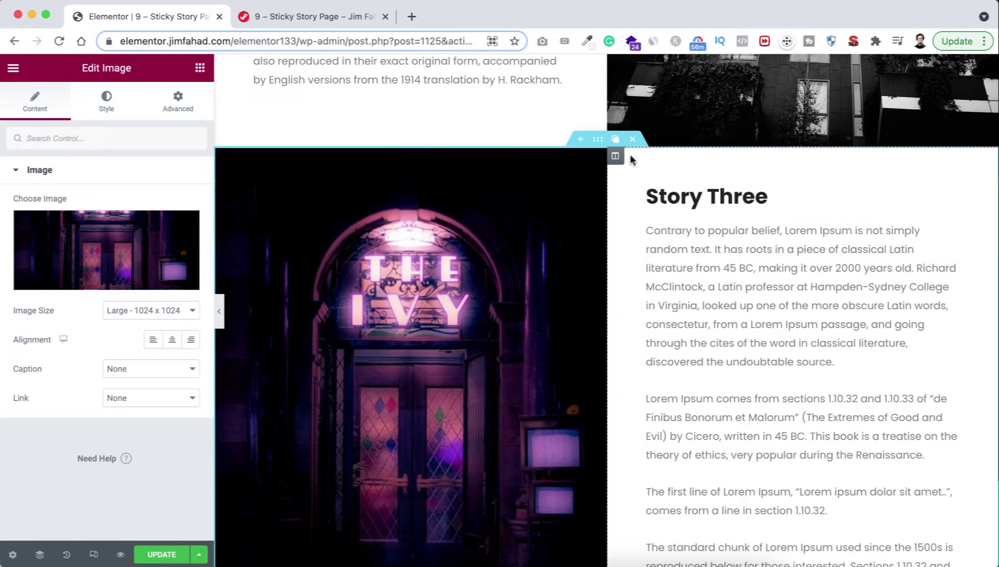
Duplicate the Story Three section and change the copy's heading to "Story Four"
click(615, 139)
scroll(652, 424, down, 10)
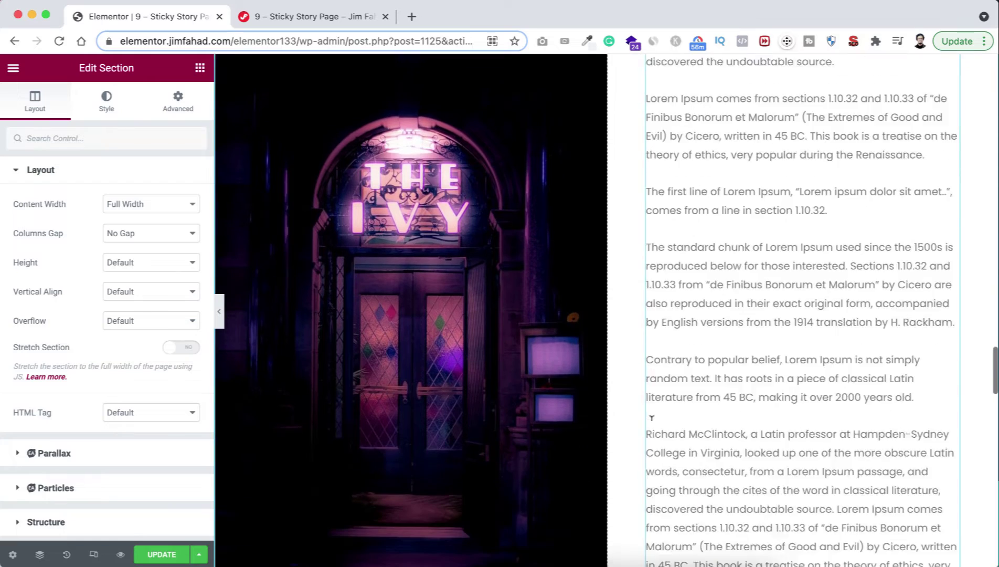
scroll(653, 424, down, 8)
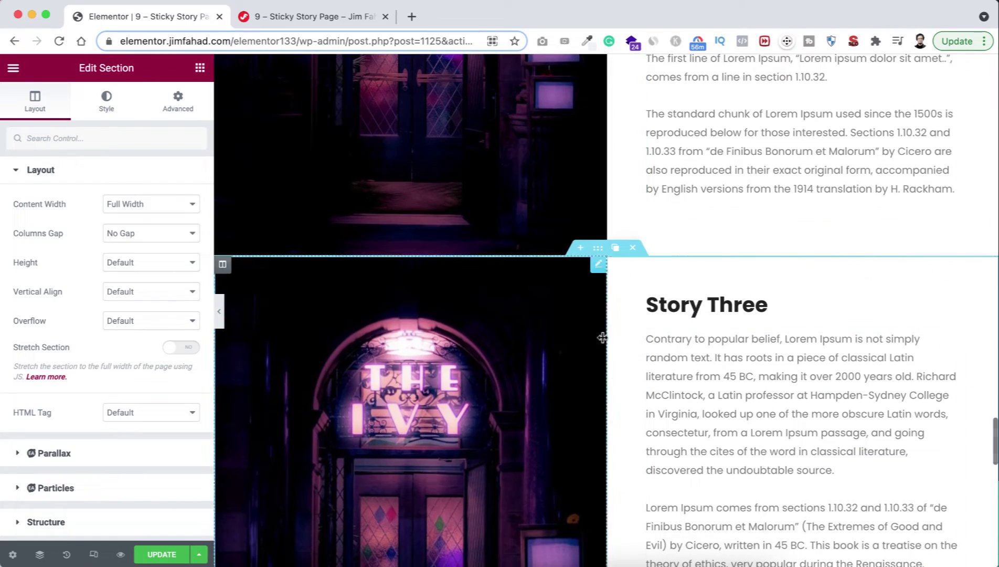
scroll(640, 394, down, 2)
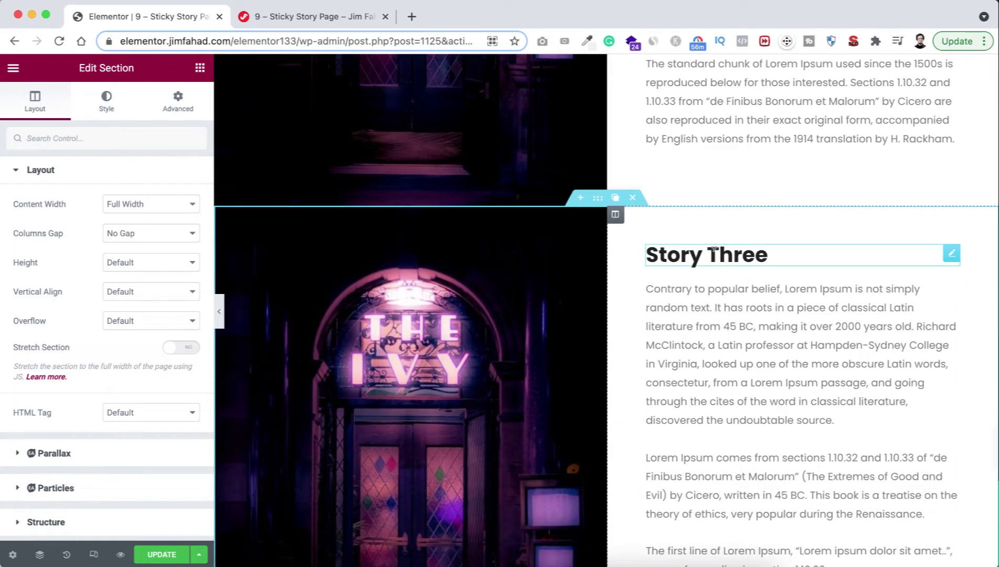
click(715, 257)
drag(714, 256, 772, 257)
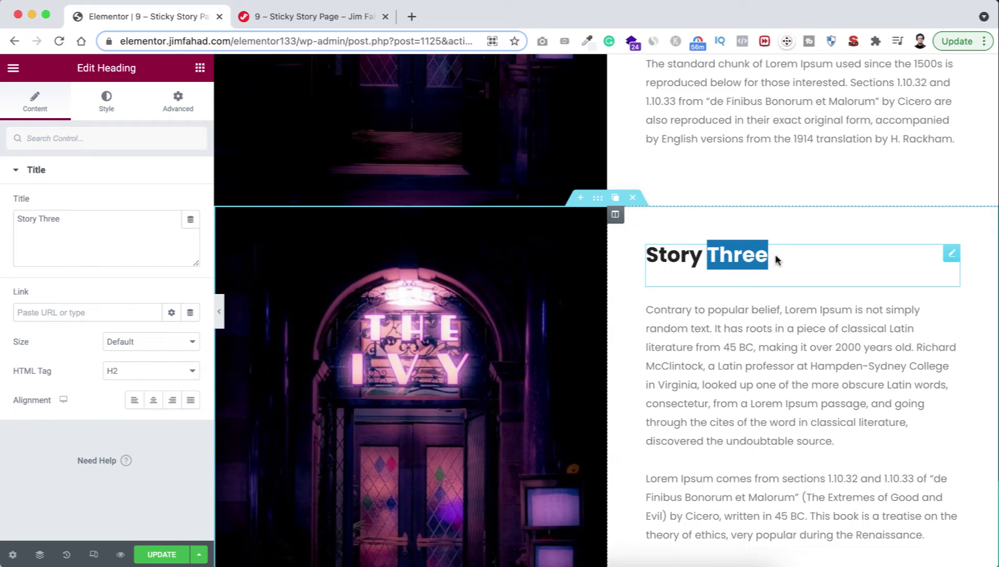
text(Fou)
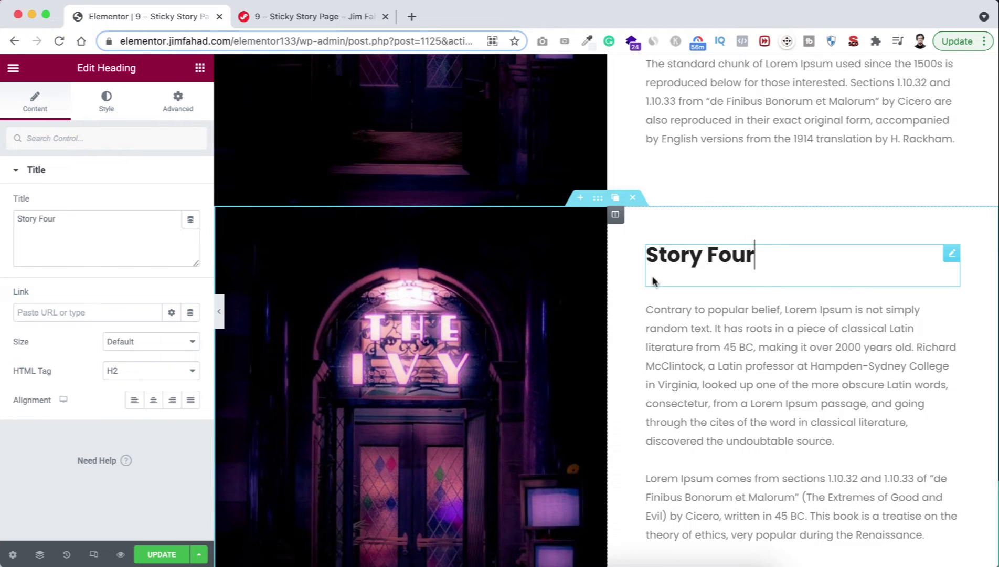
Swap the Story Four columns so the text comes before the image, and replace the image with church-2306128_1280.jpg
mouse_move(615, 216)
drag(615, 219, 350, 269)
scroll(666, 367, down, 2)
scroll(666, 367, down, 1)
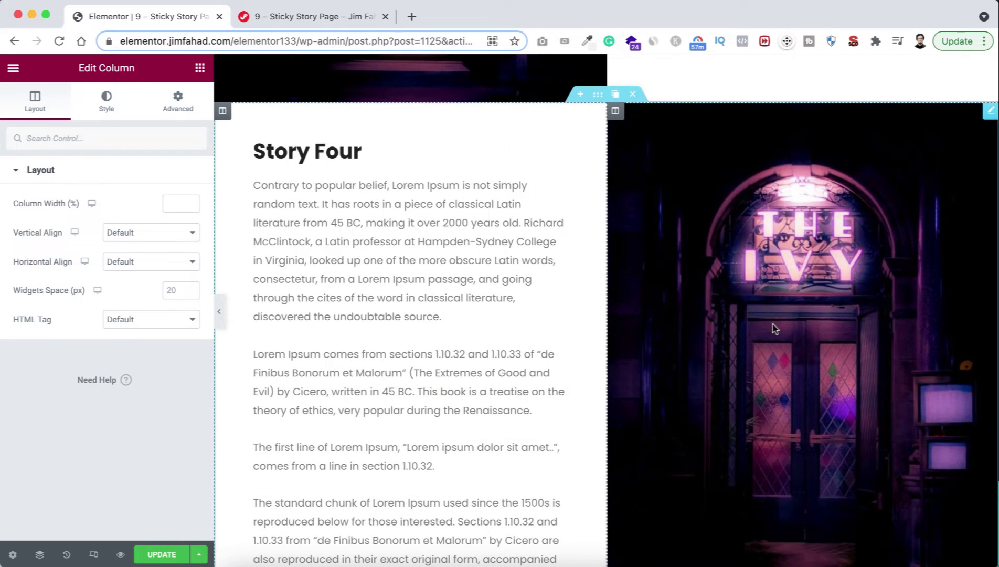
click(744, 327)
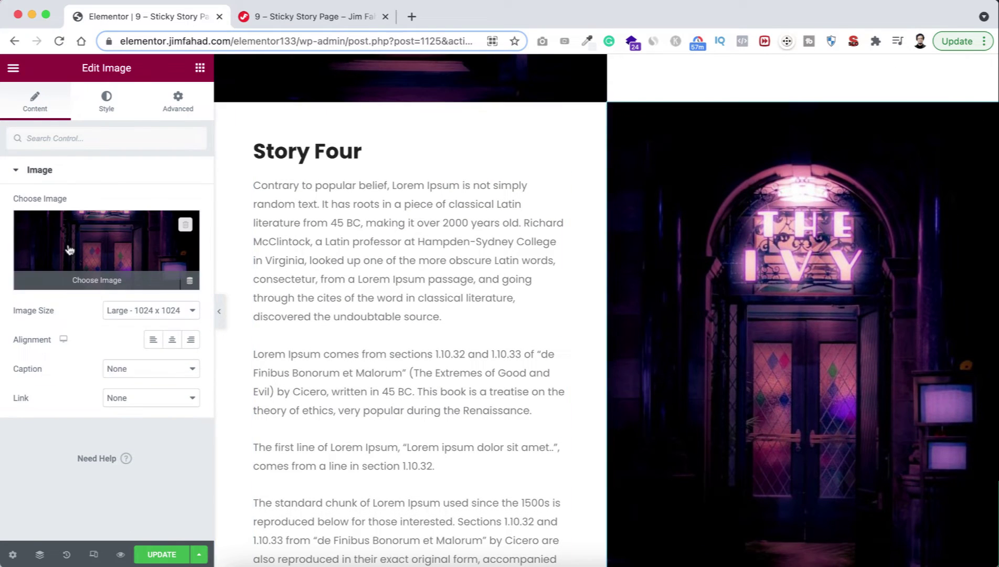
click(173, 252)
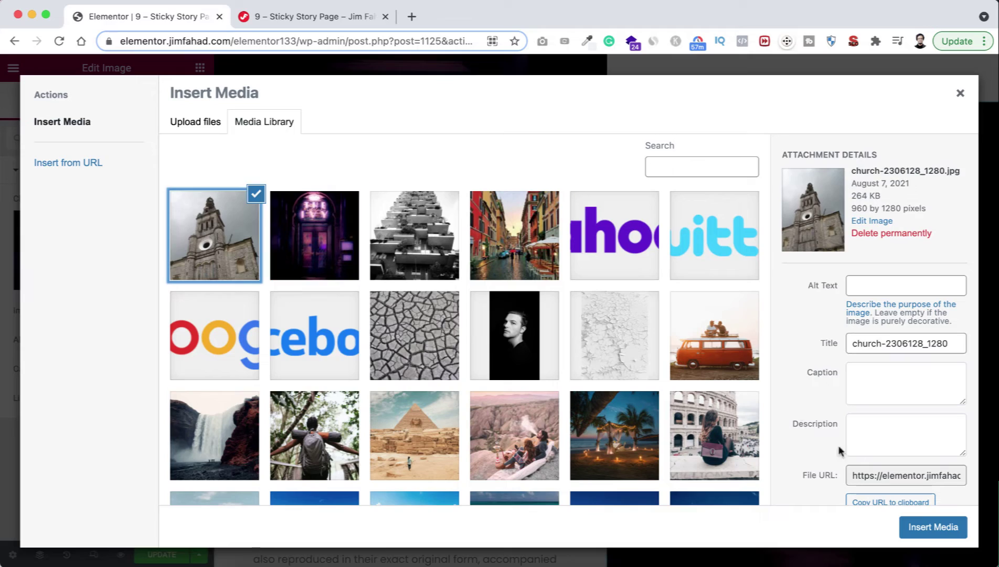
click(933, 527)
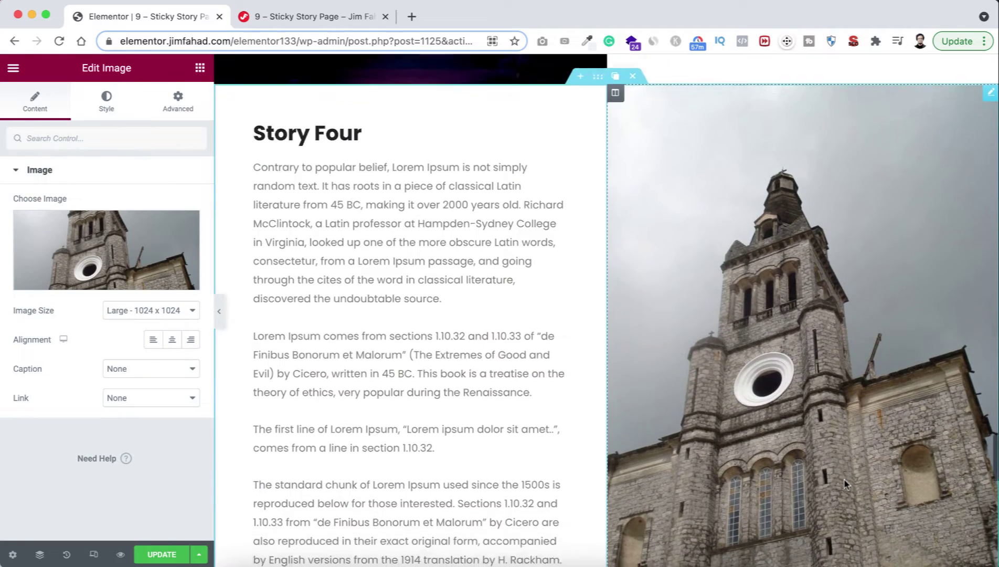
Copy the "STICKY STORY" hero section and paste it at the end of the page, below the Story Four section
scroll(844, 478, down, 10)
scroll(845, 484, down, 5)
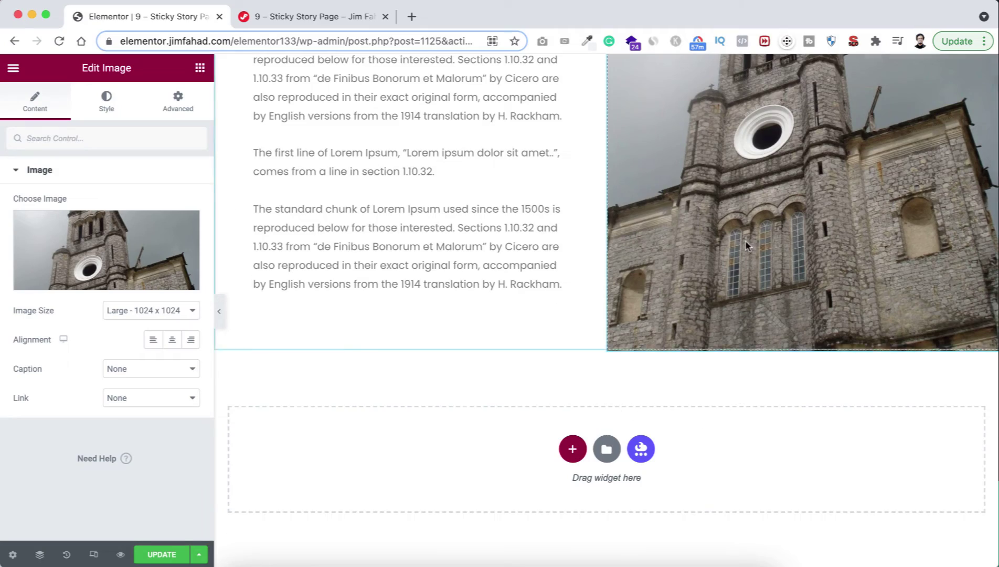
scroll(746, 240, up, 15)
scroll(746, 241, up, 10)
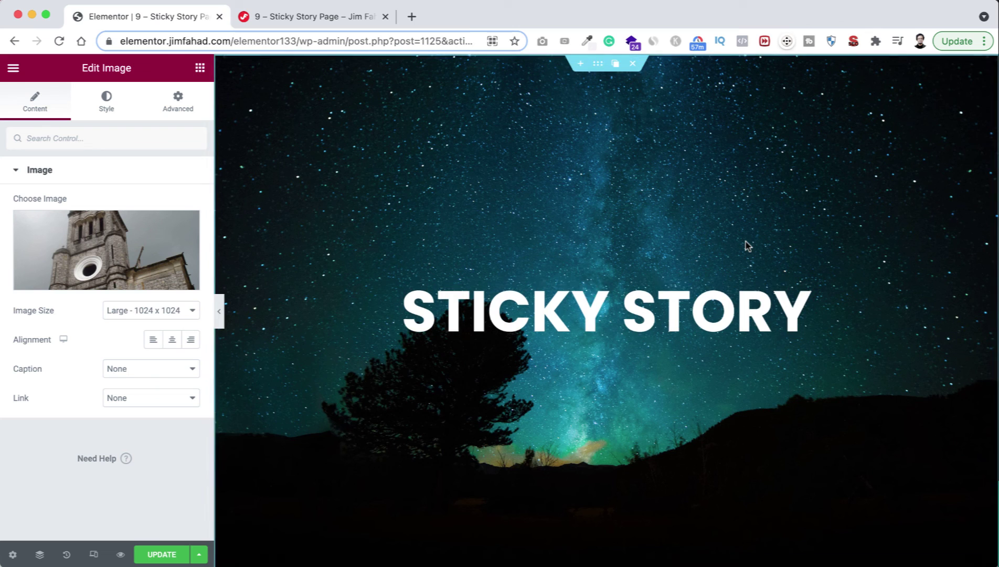
right_click(600, 66)
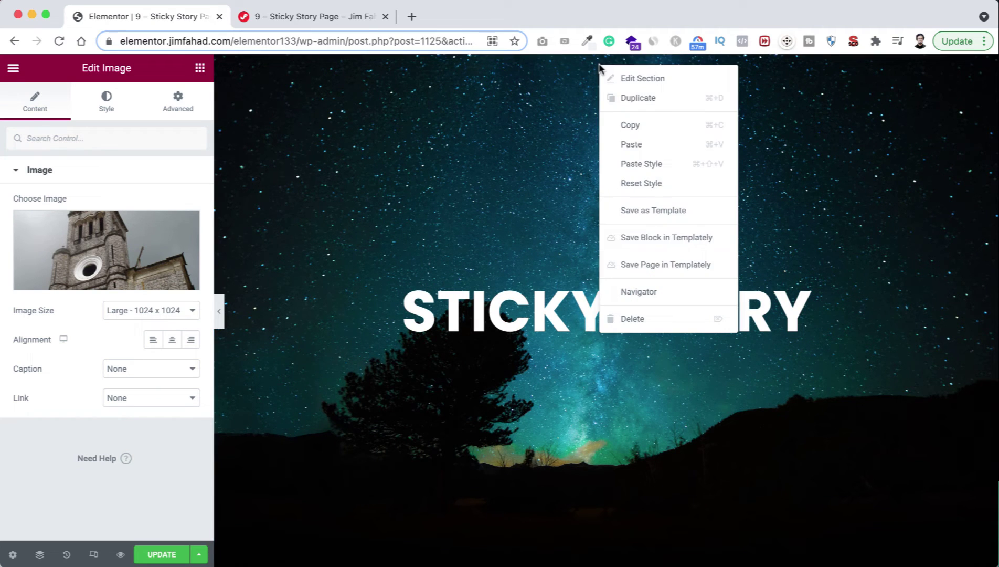
click(626, 123)
scroll(618, 419, down, 20)
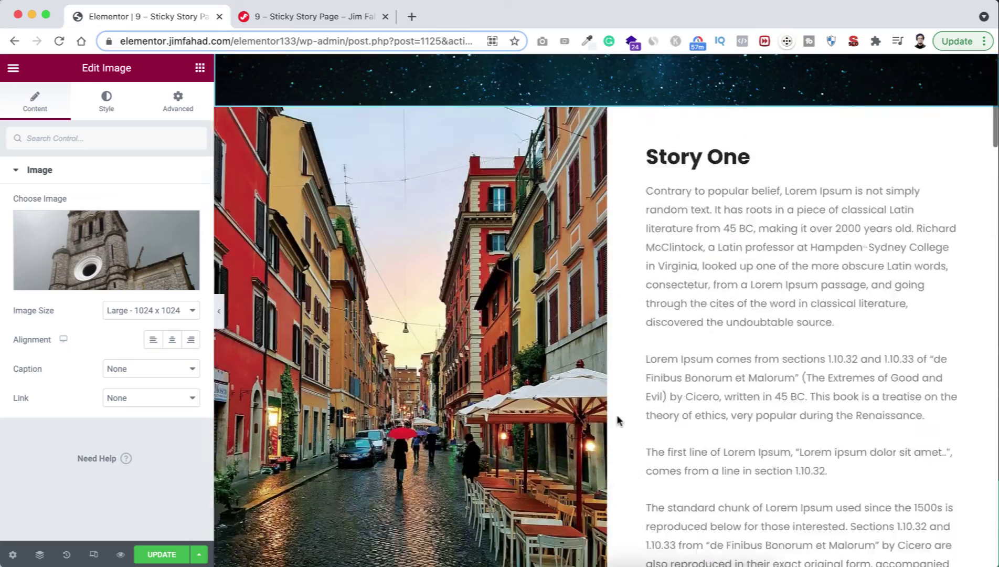
scroll(617, 420, down, 5)
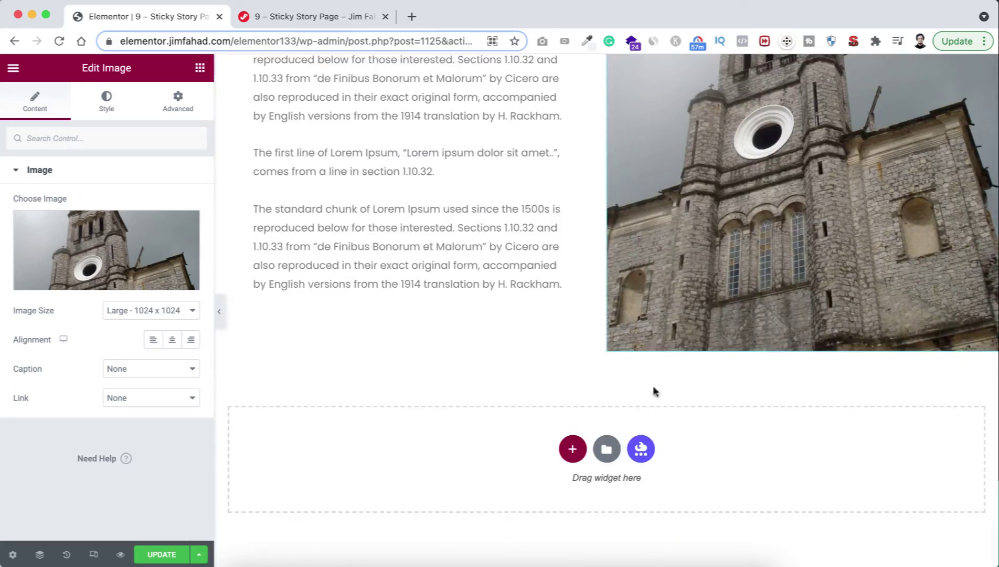
right_click(419, 440)
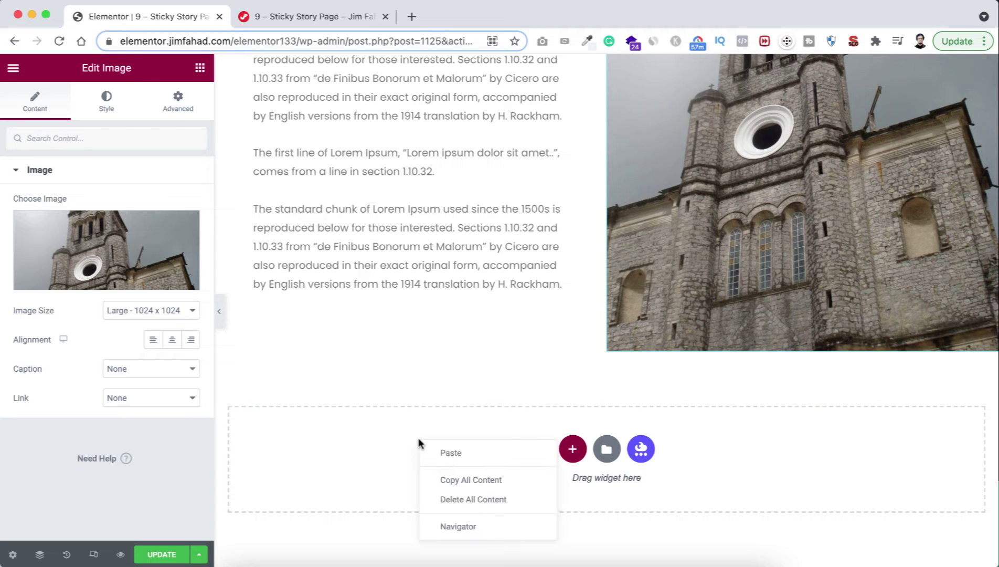
click(450, 454)
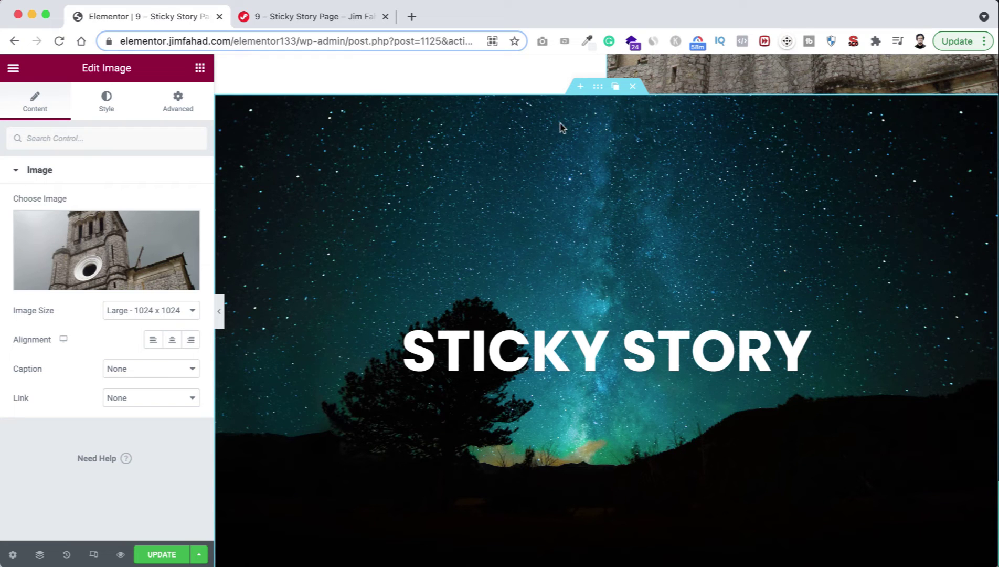
Remove the background image from the closing "STICKY STORY" section and give it a very dark red background colour
click(599, 88)
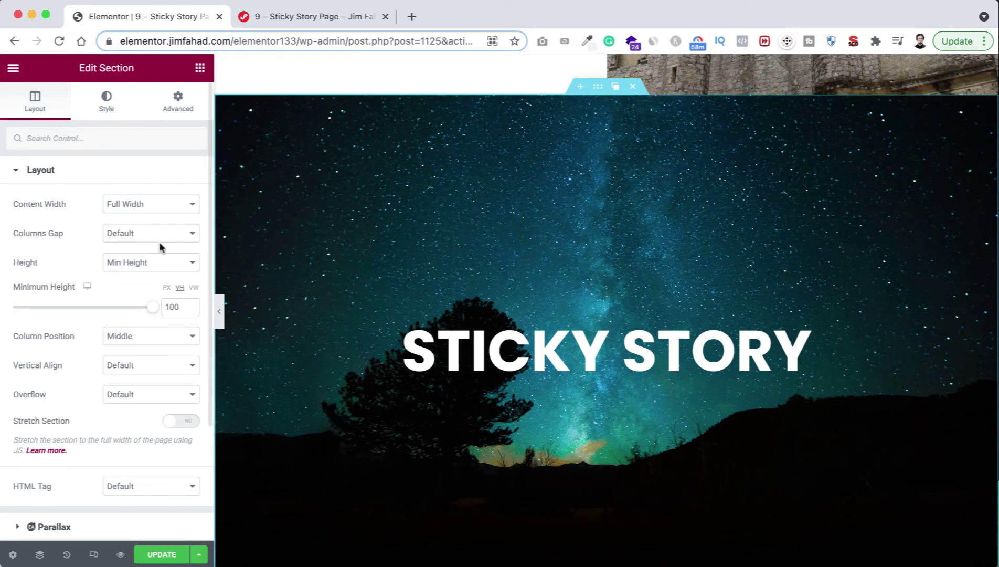
click(107, 105)
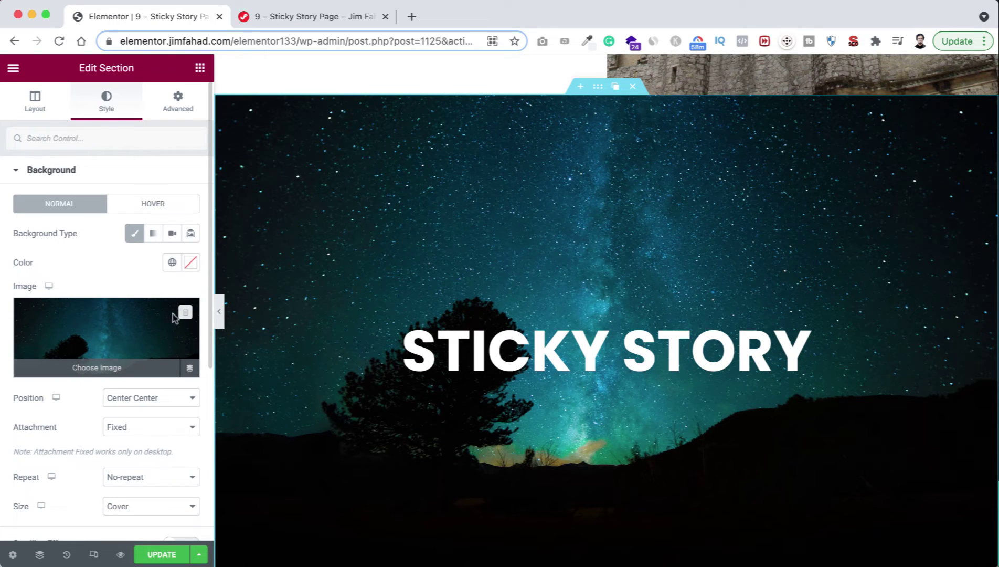
click(185, 313)
click(190, 262)
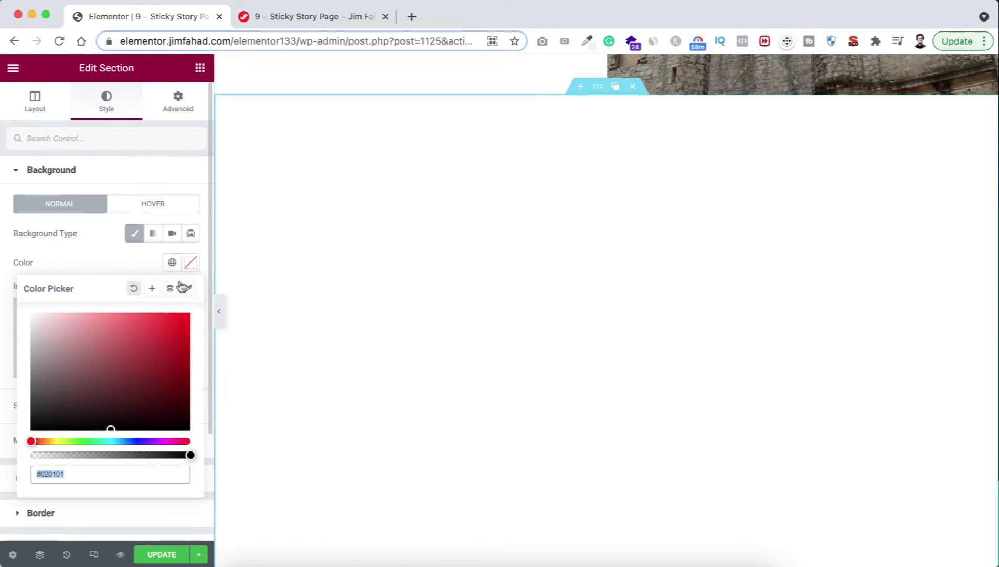
click(135, 416)
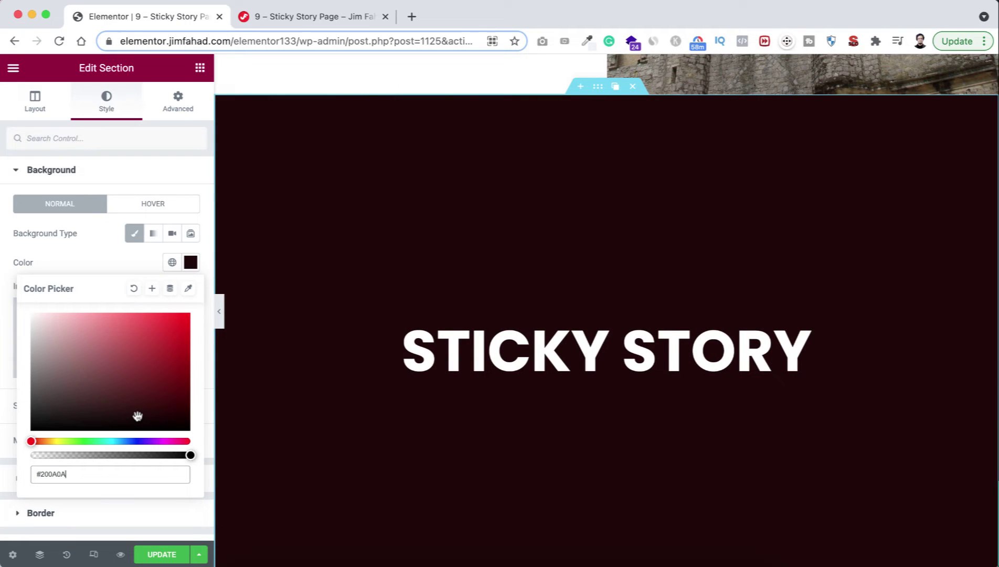
Change the closing section's heading to "THE END!" and set its text colour to grey
click(429, 352)
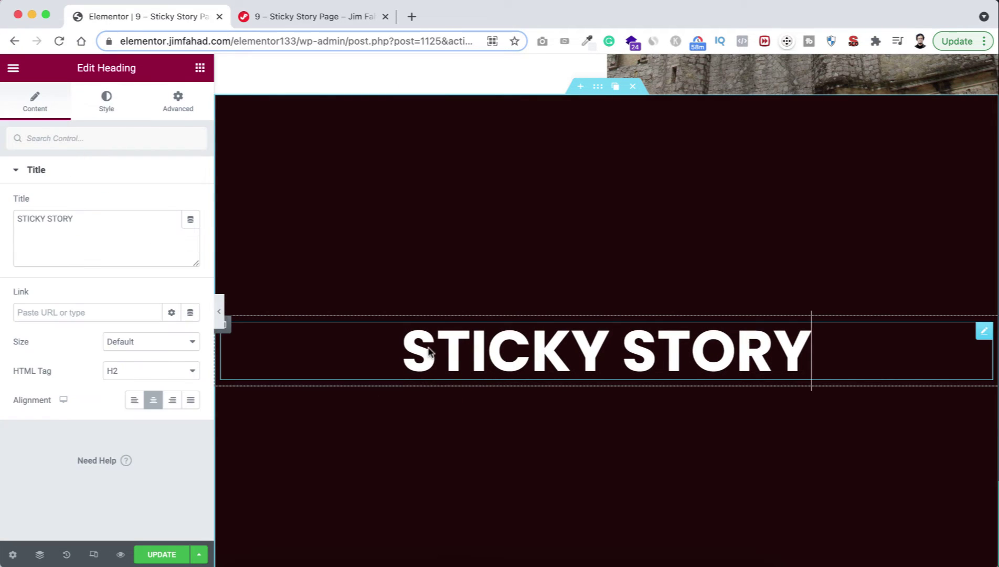
drag(420, 352, 807, 350)
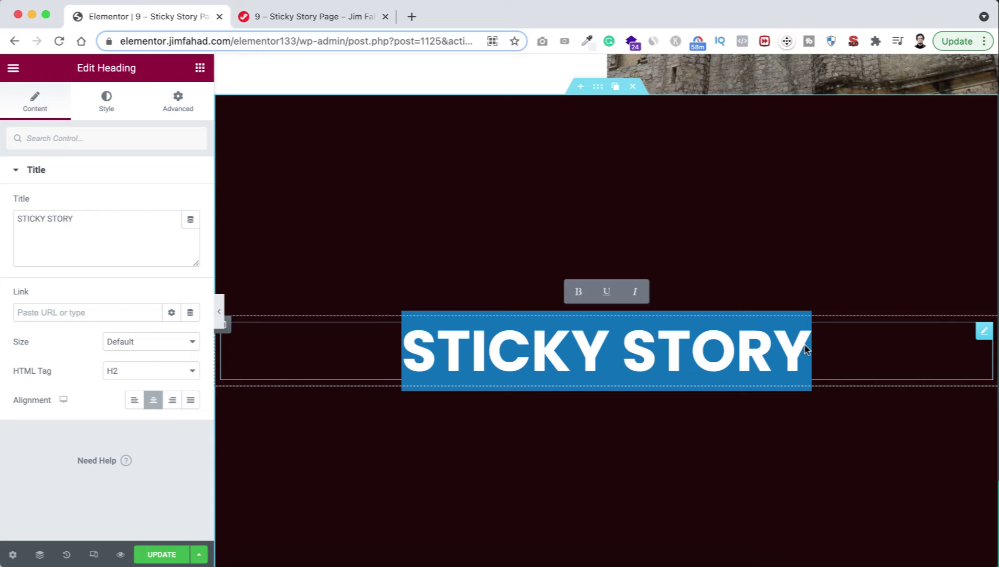
text(THE END!)
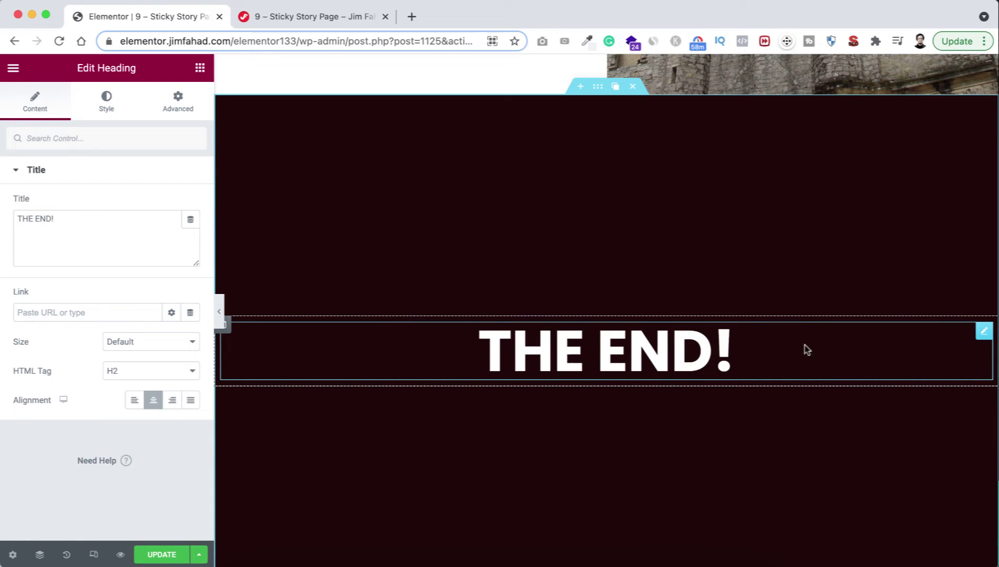
click(107, 102)
click(190, 205)
mouse_move(48, 313)
mouse_down()
mouse_move(25, 295)
mouse_move(27, 323)
mouse_move(29, 311)
mouse_up()
key(Escape)
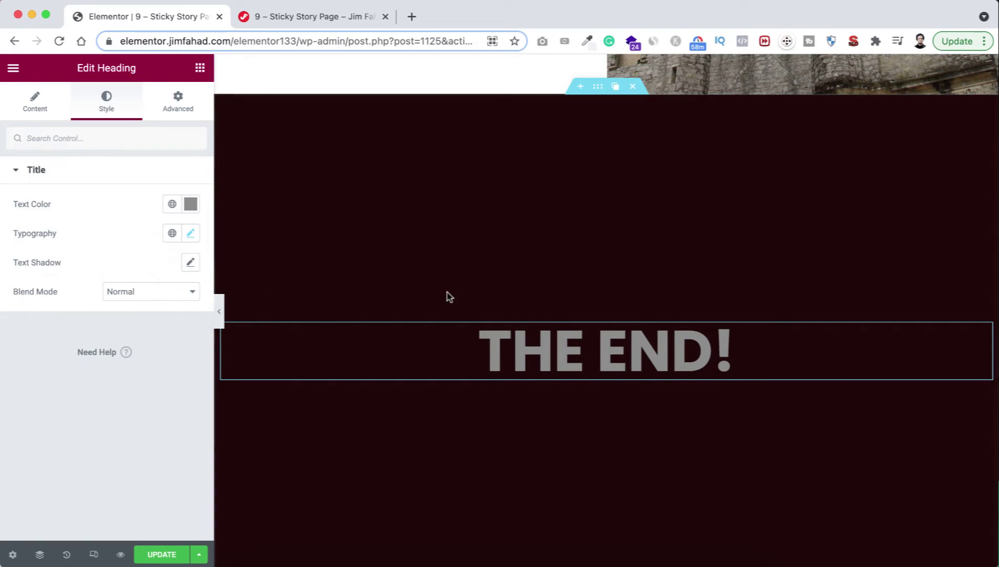
Review the desktop layout from the closing section up to the hero, checking the sticky images in the story sections
scroll(589, 257, up, 5)
scroll(589, 254, up, 10)
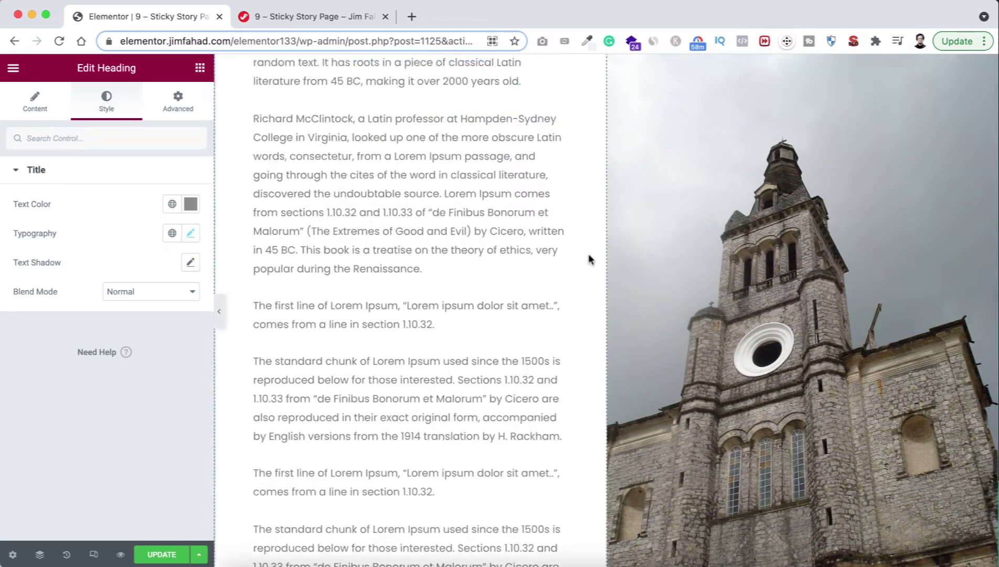
scroll(585, 285, up, 3)
scroll(588, 281, up, 6)
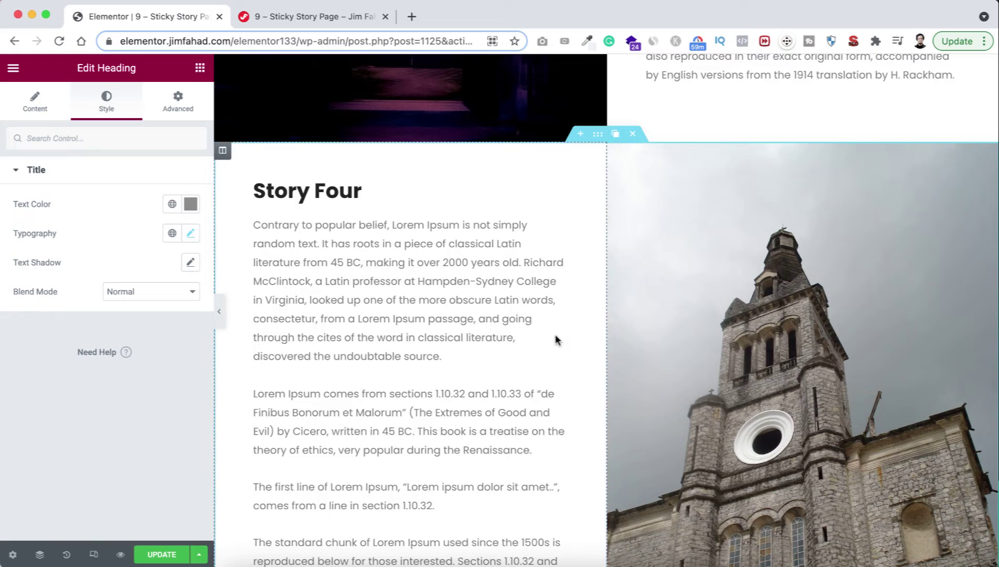
scroll(553, 353, down, 5)
scroll(560, 411, down, 4)
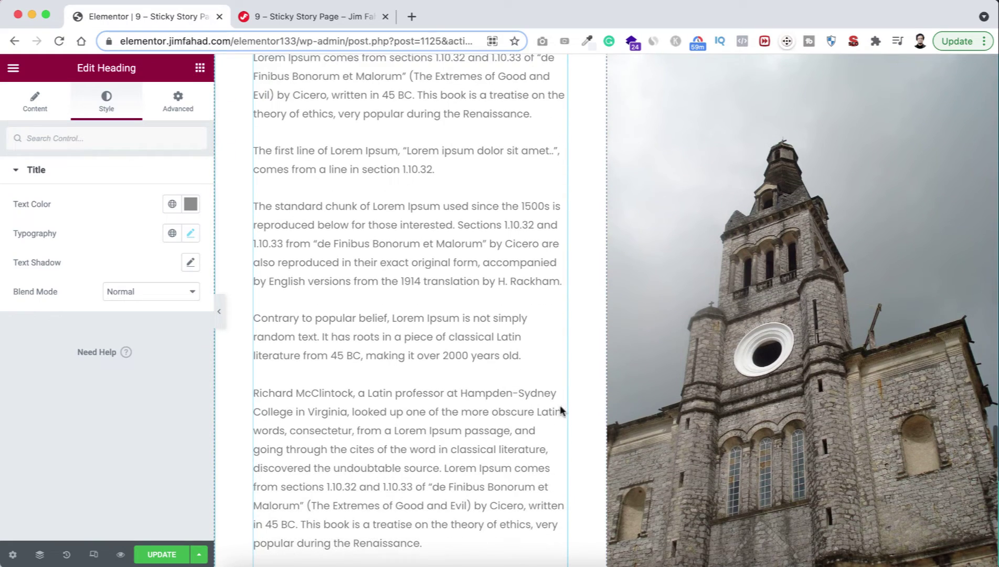
scroll(492, 405, down, 5)
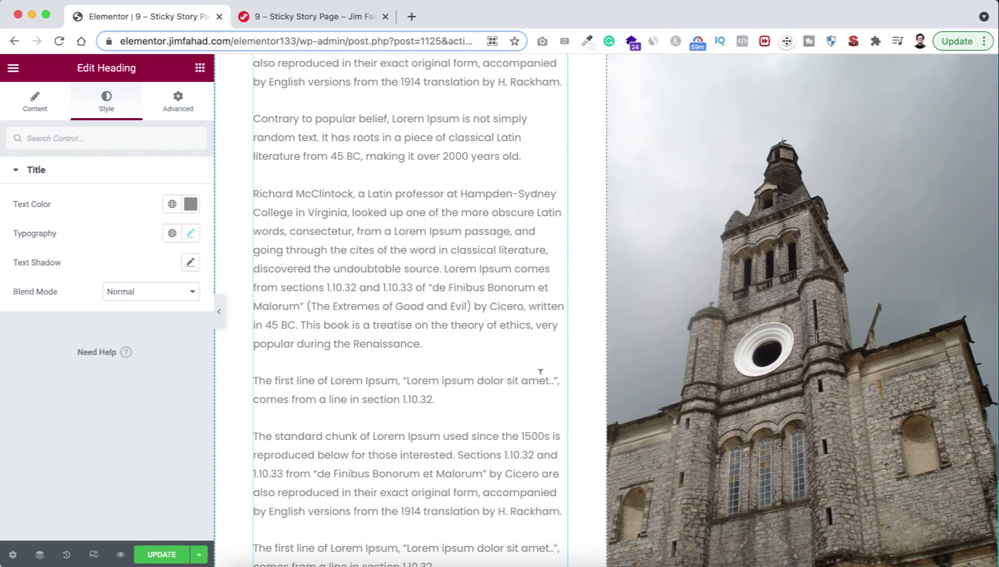
scroll(595, 223, up, 15)
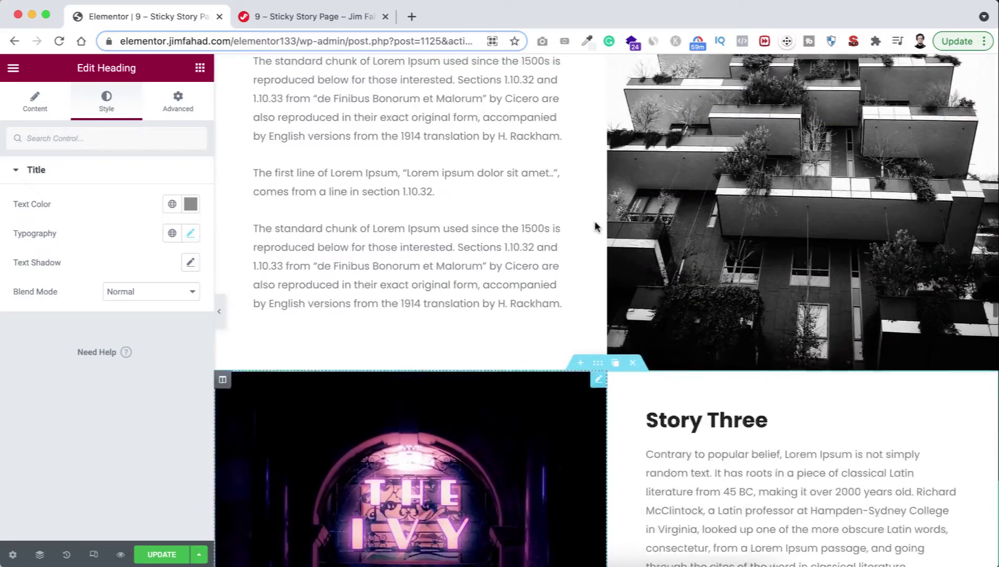
scroll(595, 225, up, 12)
scroll(595, 223, up, 15)
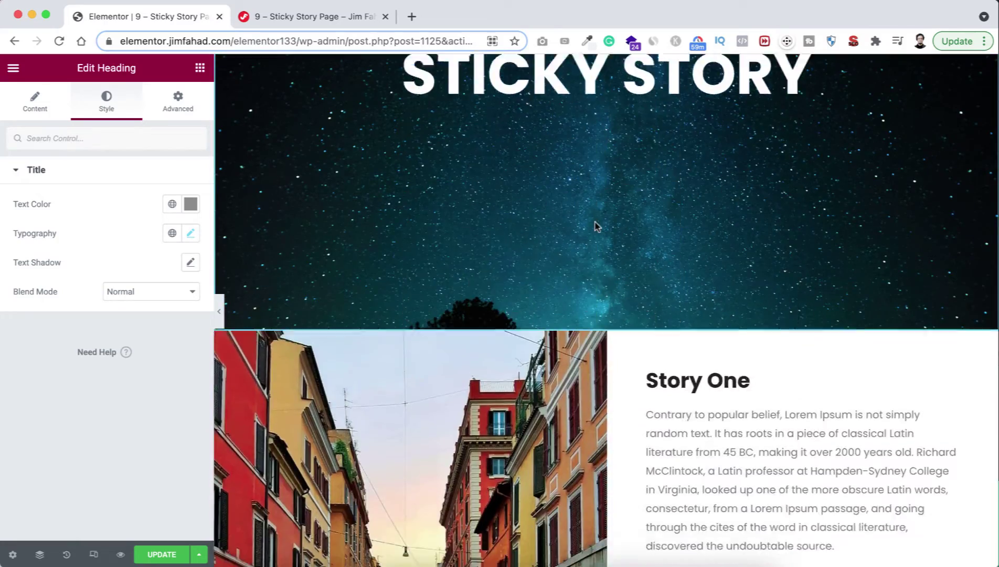
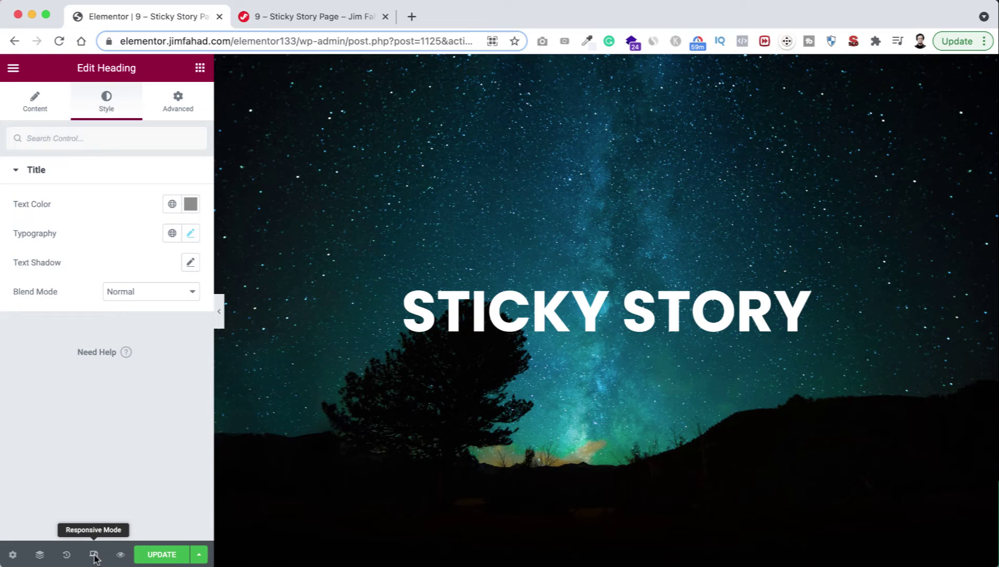
Preview the page at tablet size and check the hero, the story sections and their sticky images
click(94, 555)
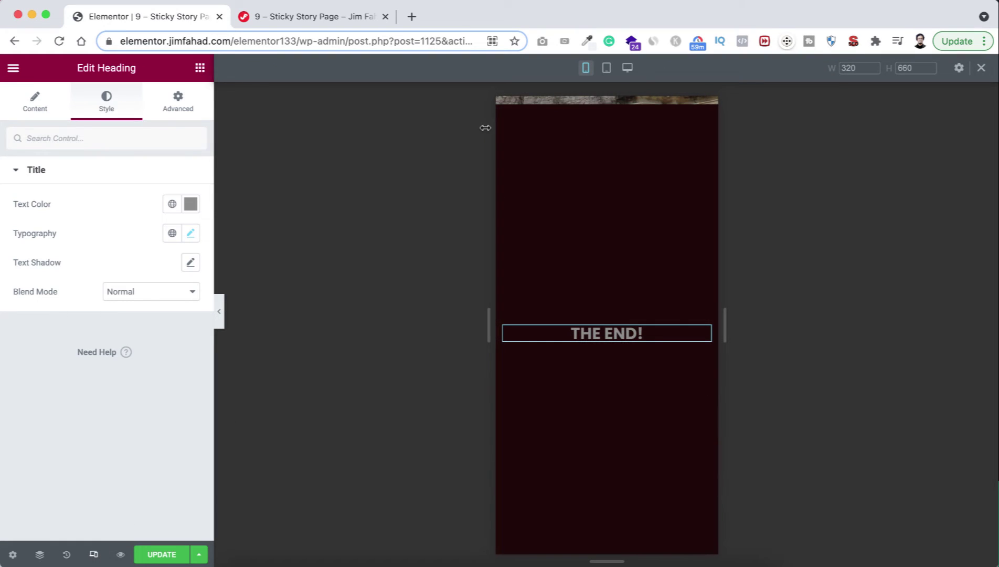
click(607, 69)
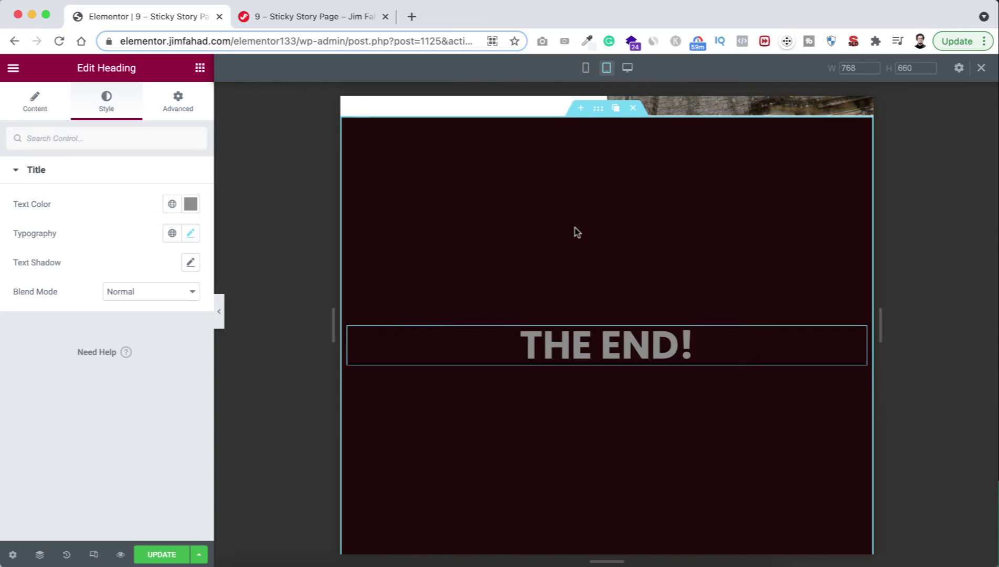
scroll(576, 231, up, 8)
scroll(575, 231, up, 15)
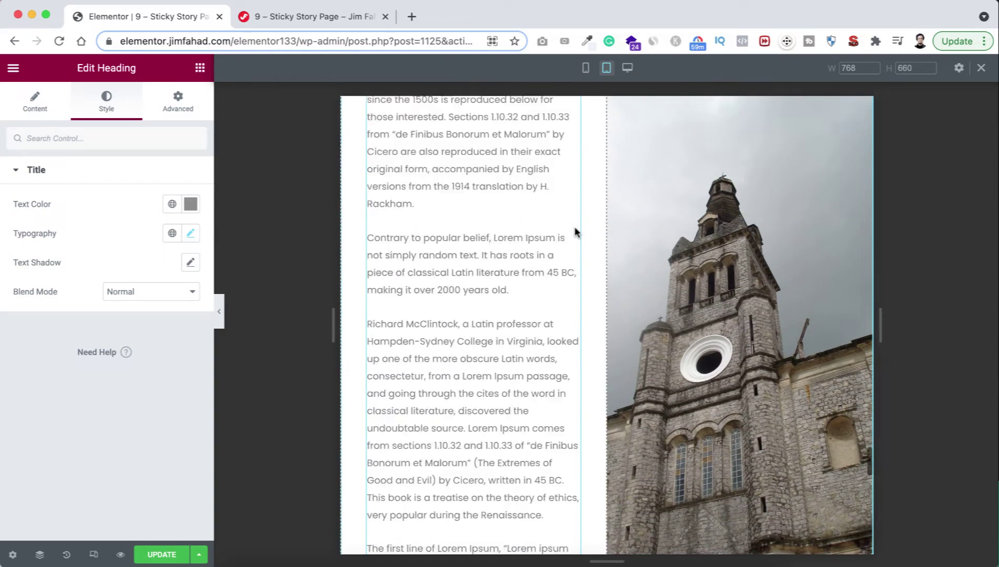
scroll(575, 231, up, 15)
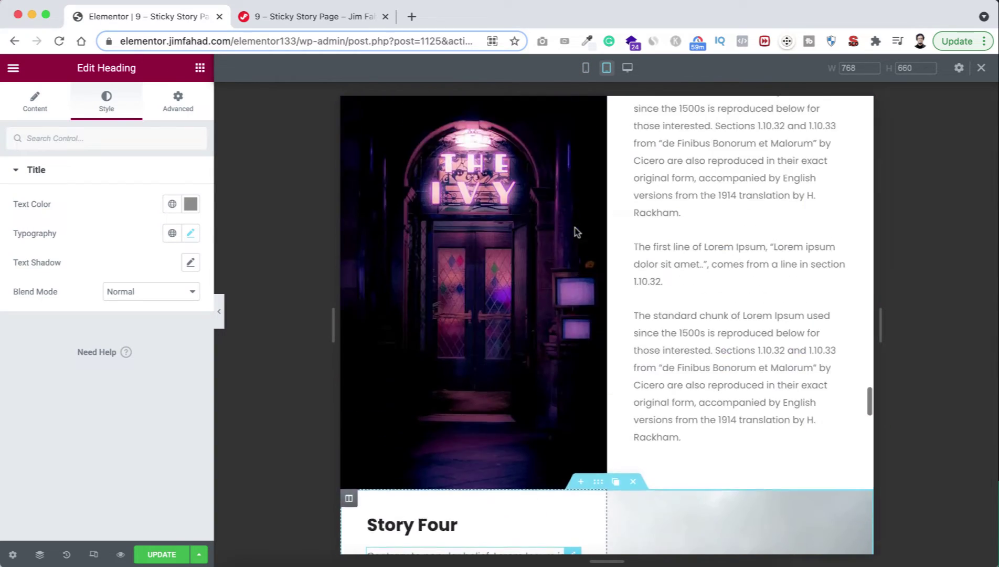
scroll(576, 232, up, 15)
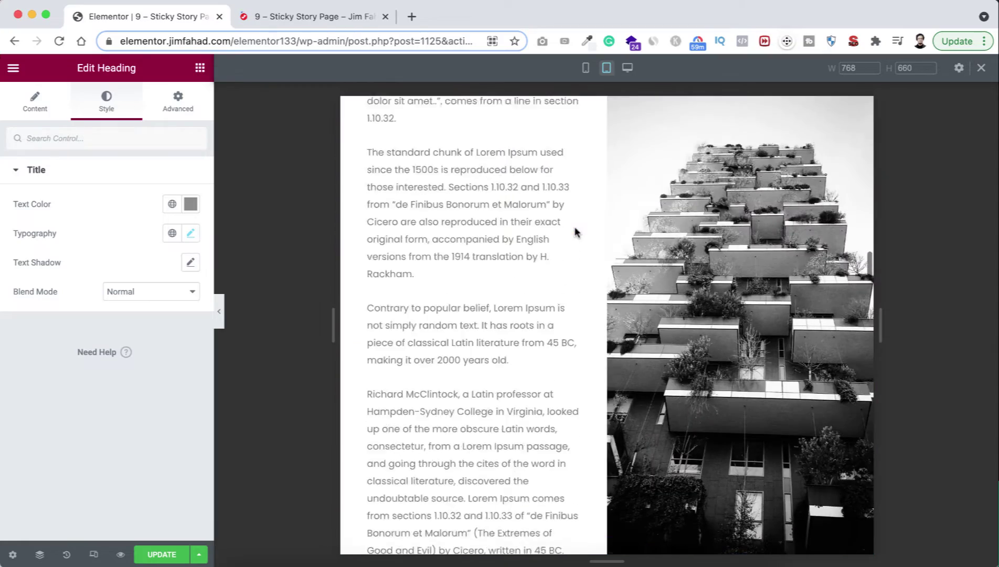
scroll(575, 231, up, 10)
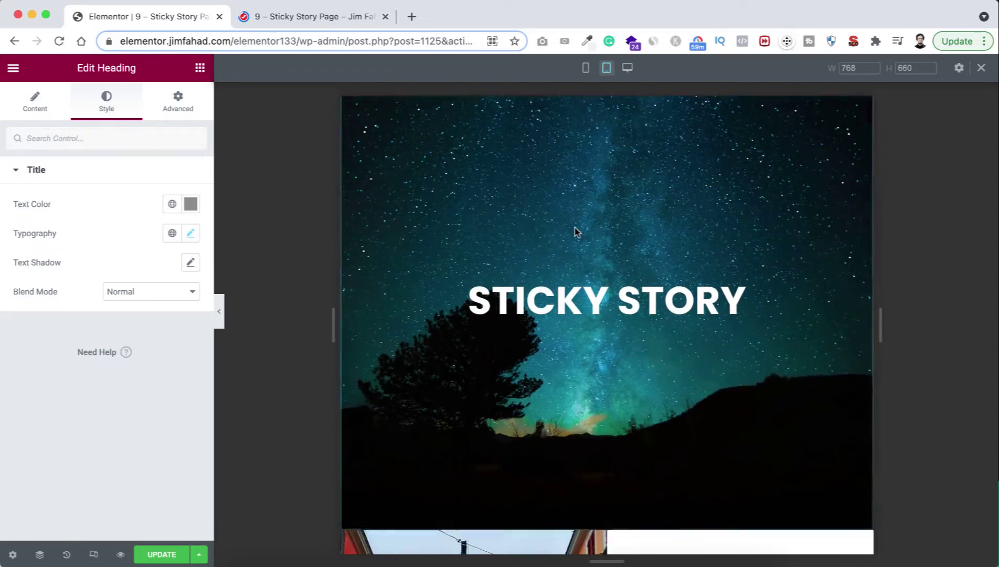
scroll(577, 232, down, 10)
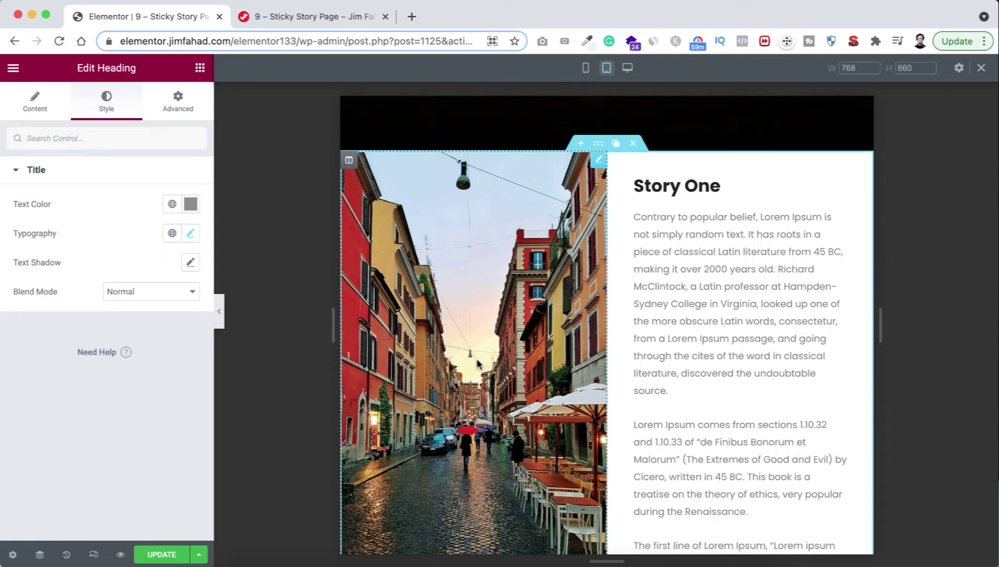
scroll(478, 362, down, 5)
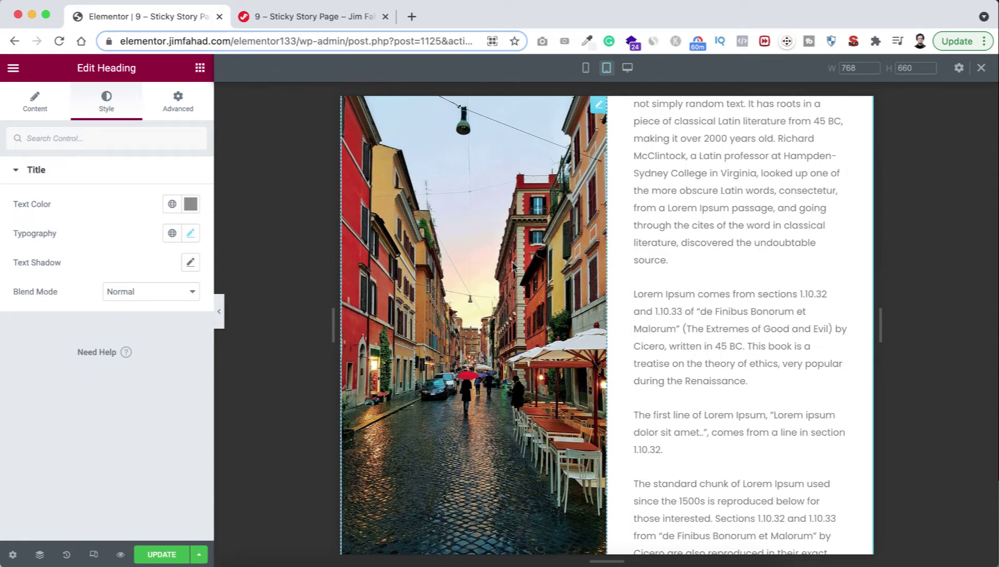
scroll(496, 334, down, 5)
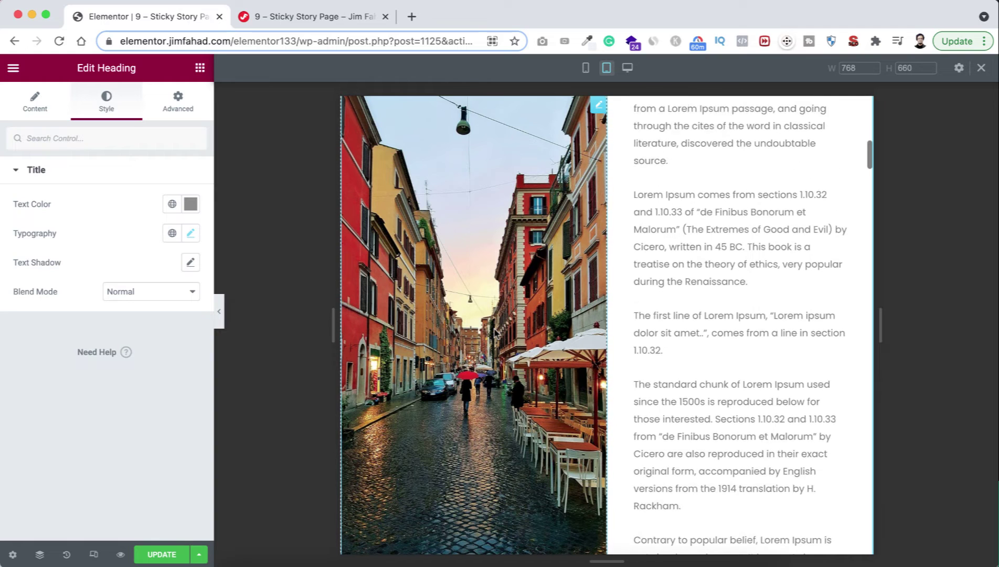
scroll(576, 288, up, 15)
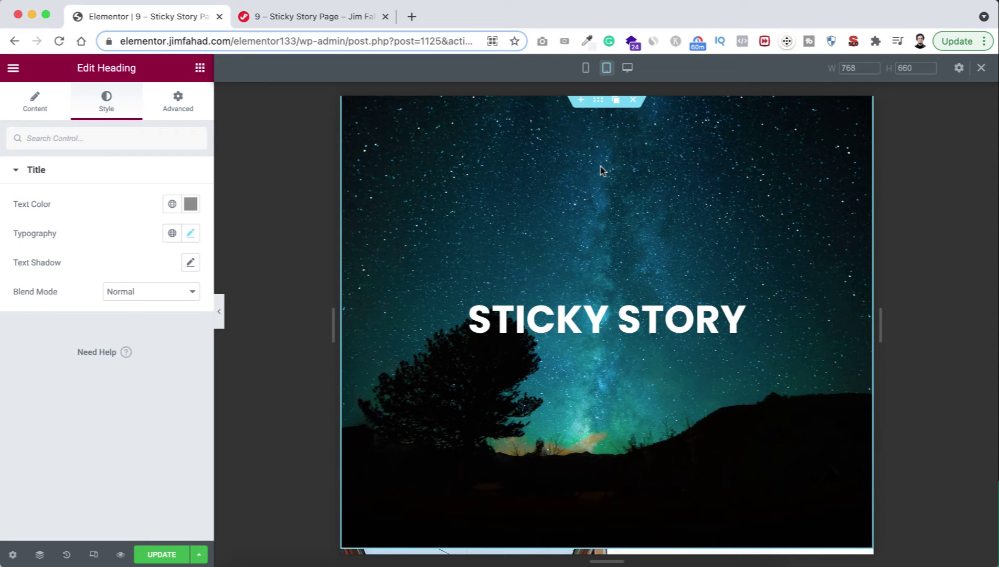
In the mobile view, set the height of the Story One street image to 50 VH
click(587, 67)
scroll(582, 181, up, 10)
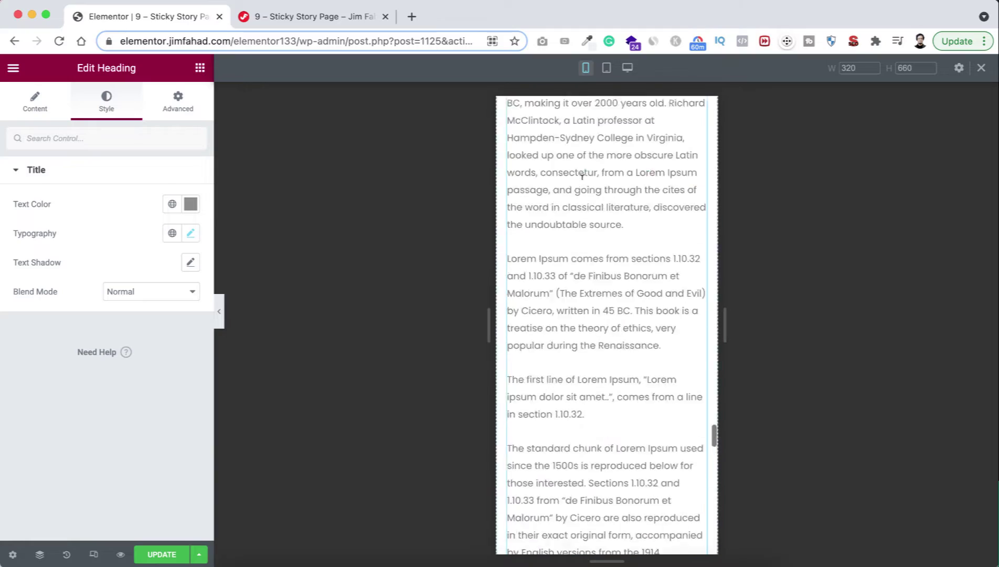
scroll(582, 183, up, 15)
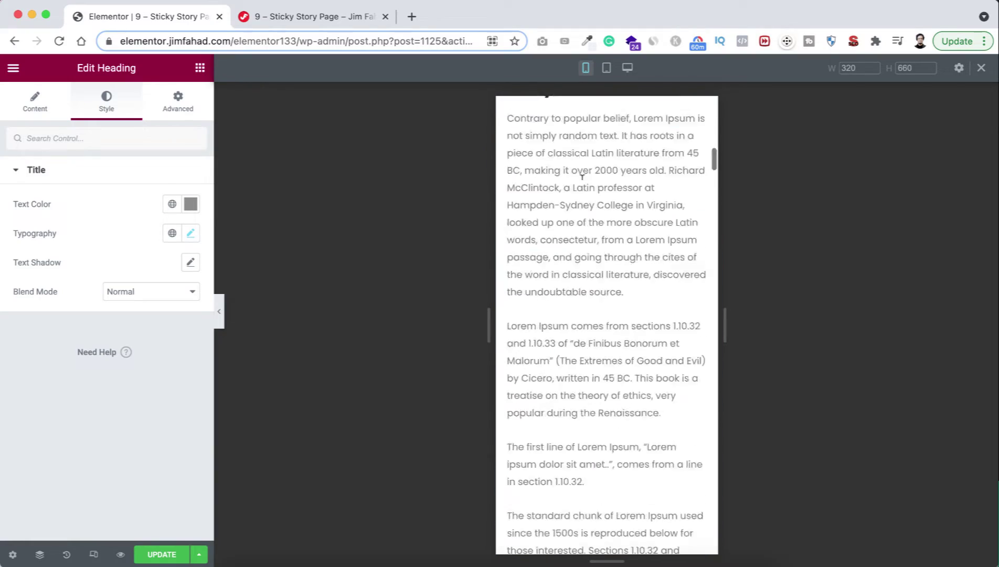
scroll(583, 184, up, 4)
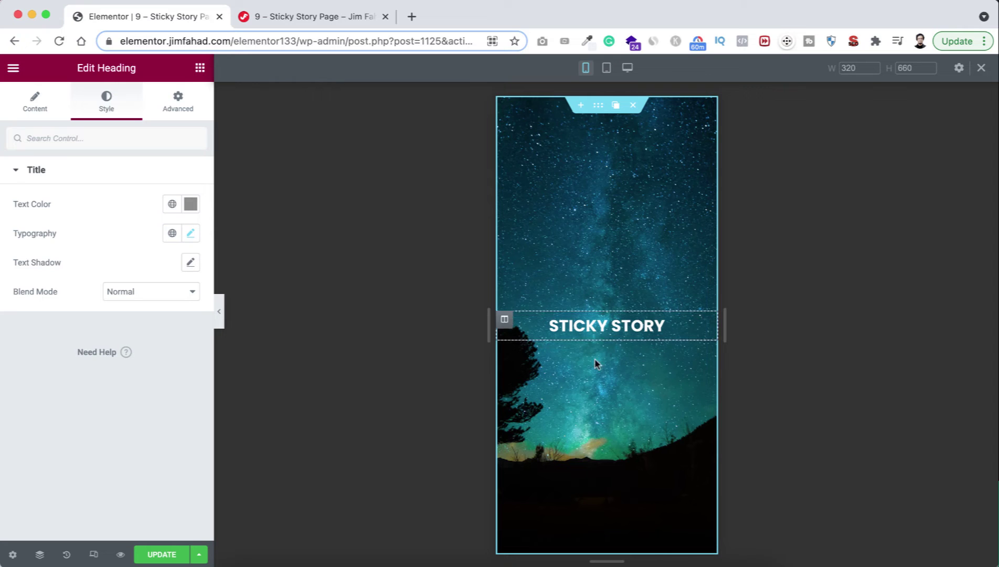
scroll(593, 368, down, 5)
scroll(587, 380, down, 4)
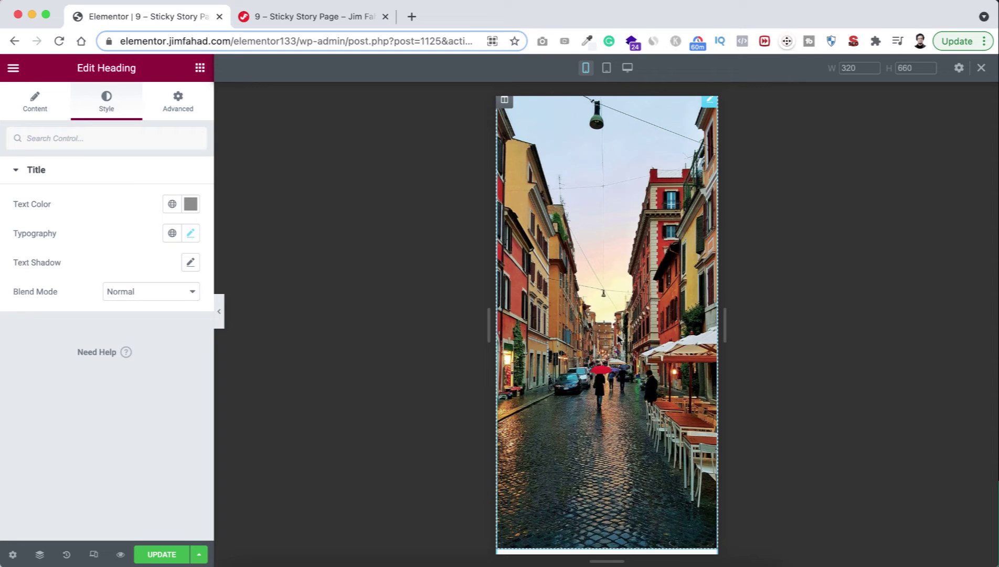
click(603, 282)
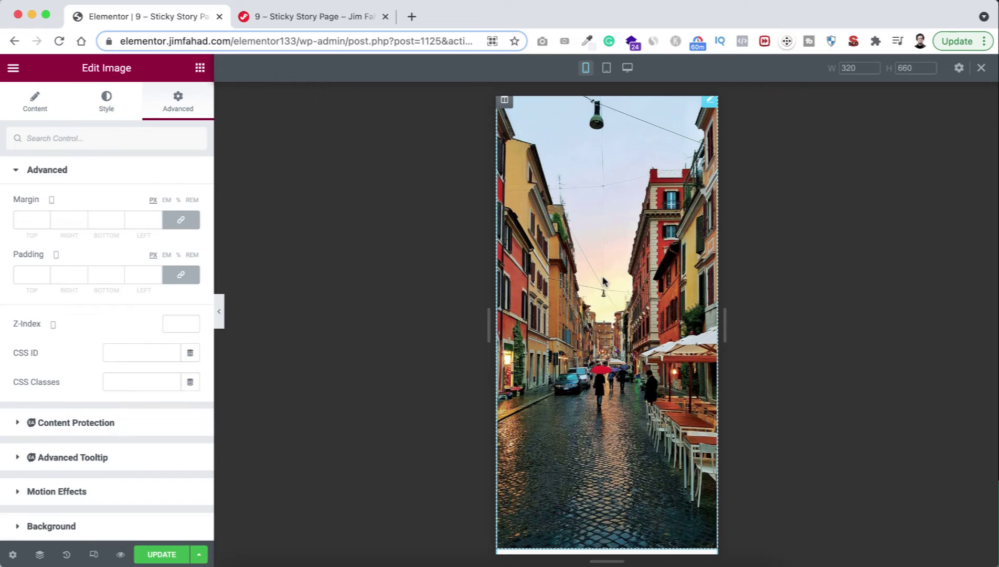
click(34, 100)
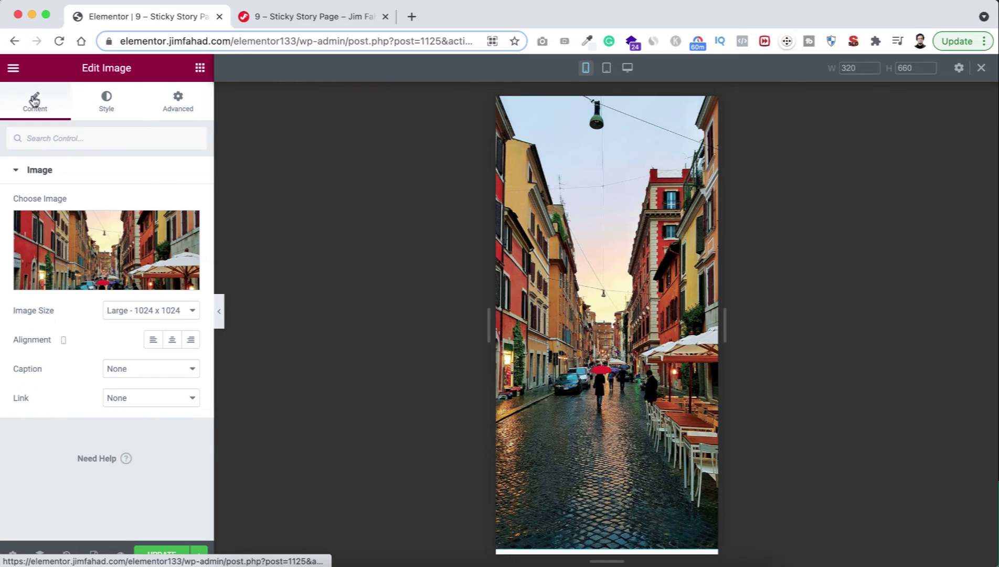
click(108, 101)
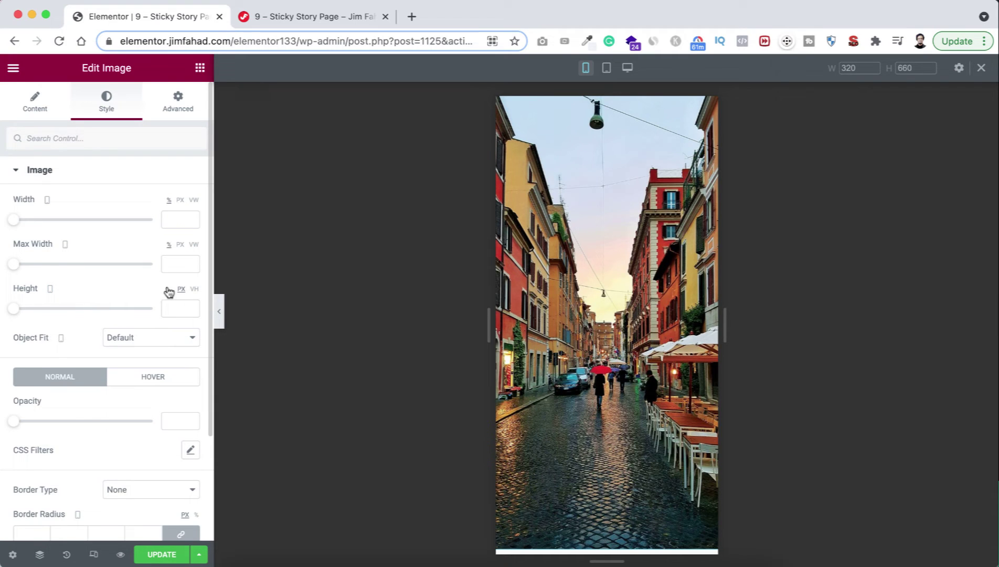
click(194, 289)
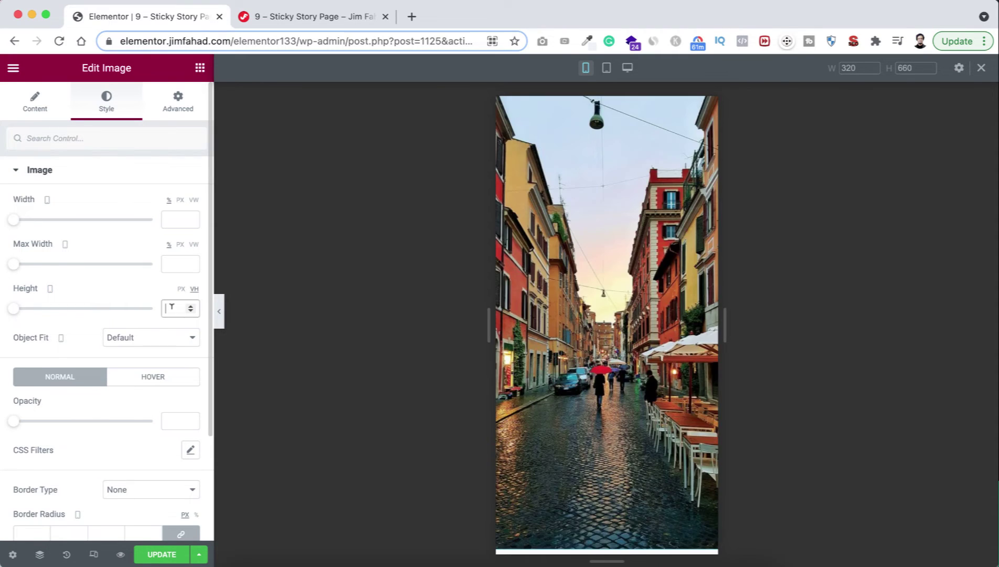
text(50)
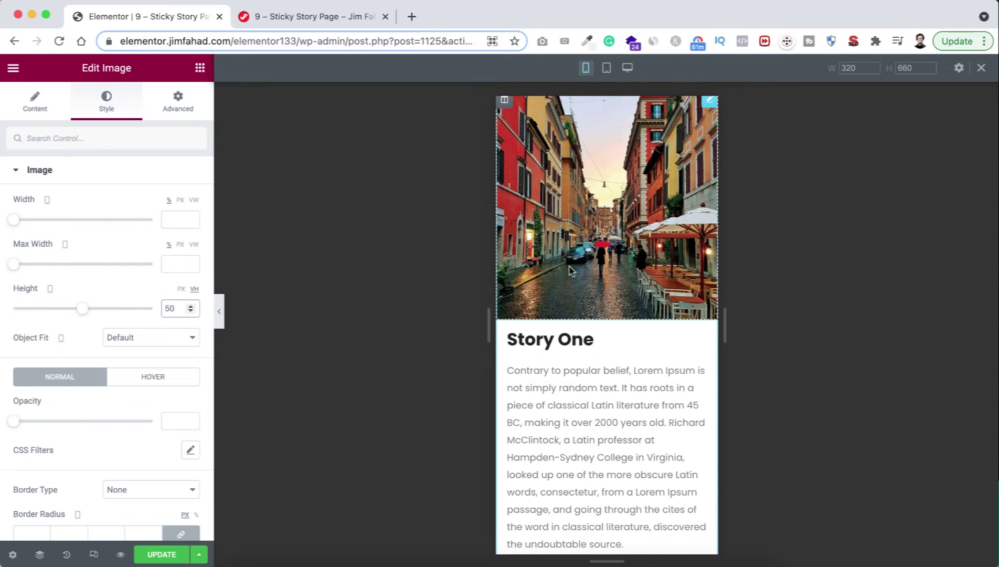
scroll(577, 264, up, 1)
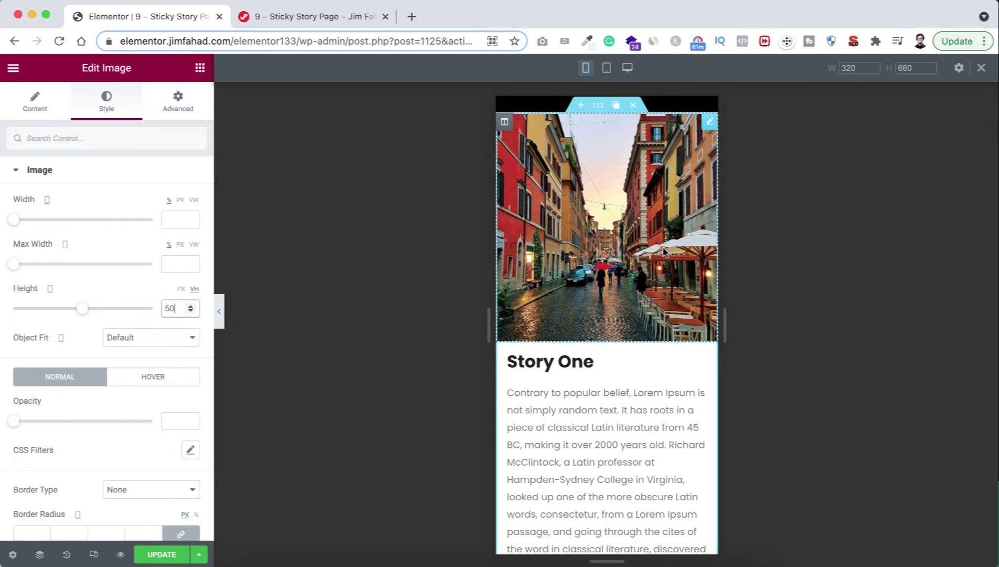
Copy the Story One street image and paste its style onto Story Two's black-and-white building image
right_click(612, 222)
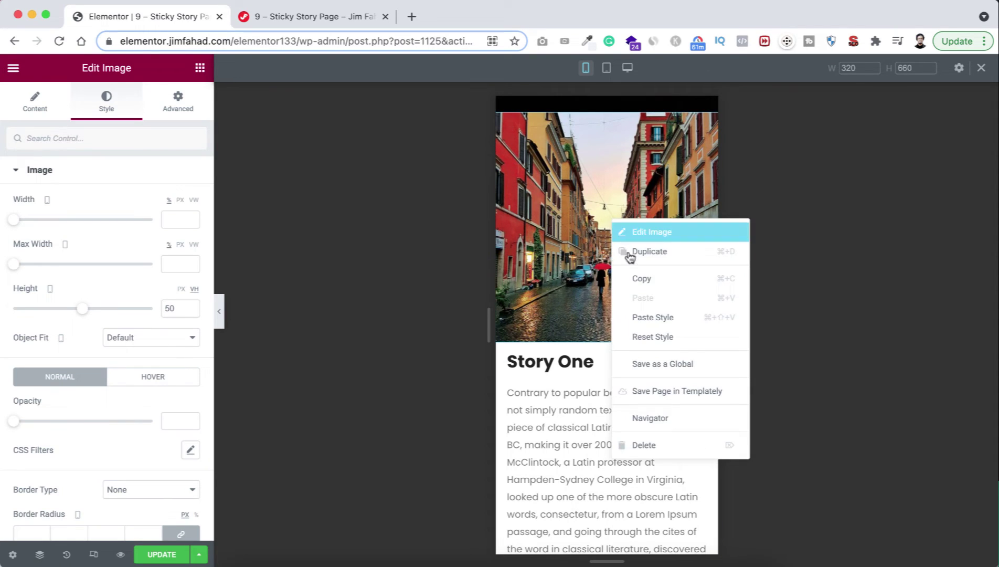
click(638, 285)
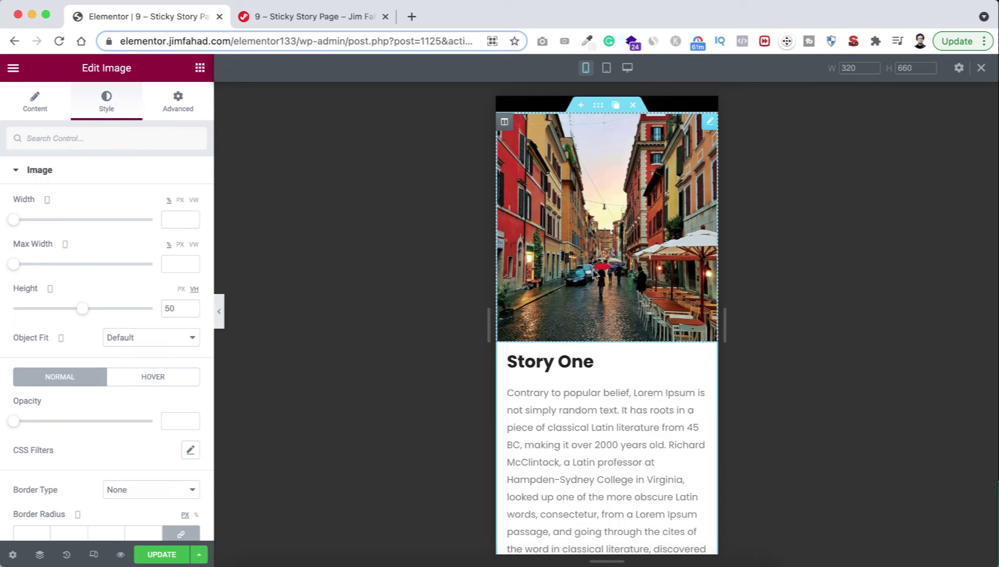
scroll(580, 390, down, 15)
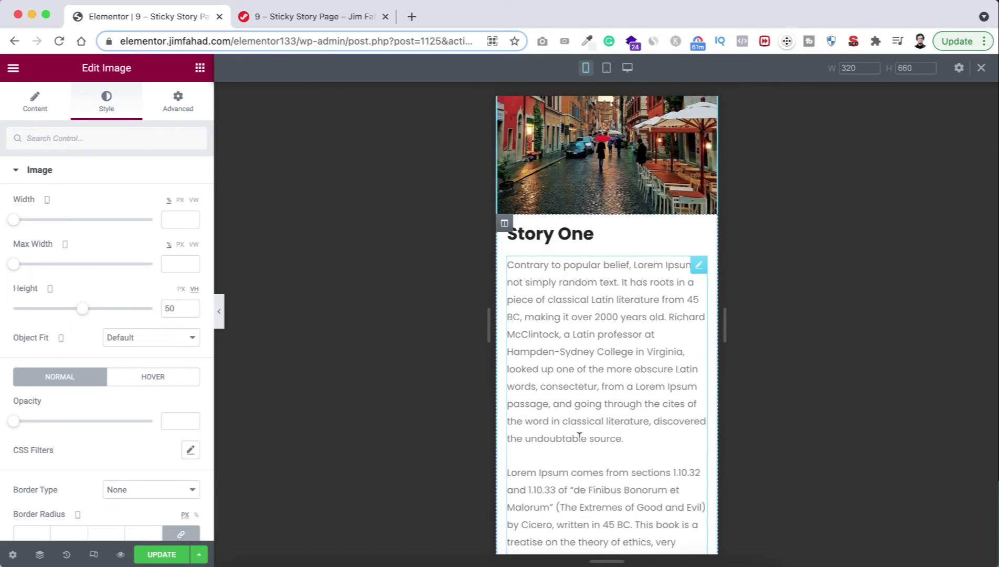
scroll(579, 390, down, 15)
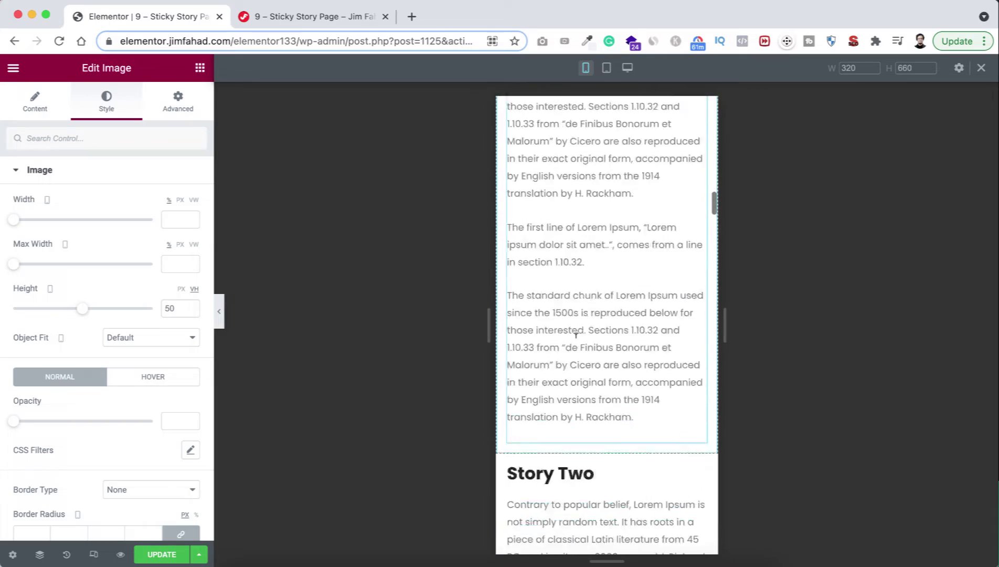
scroll(576, 337, down, 15)
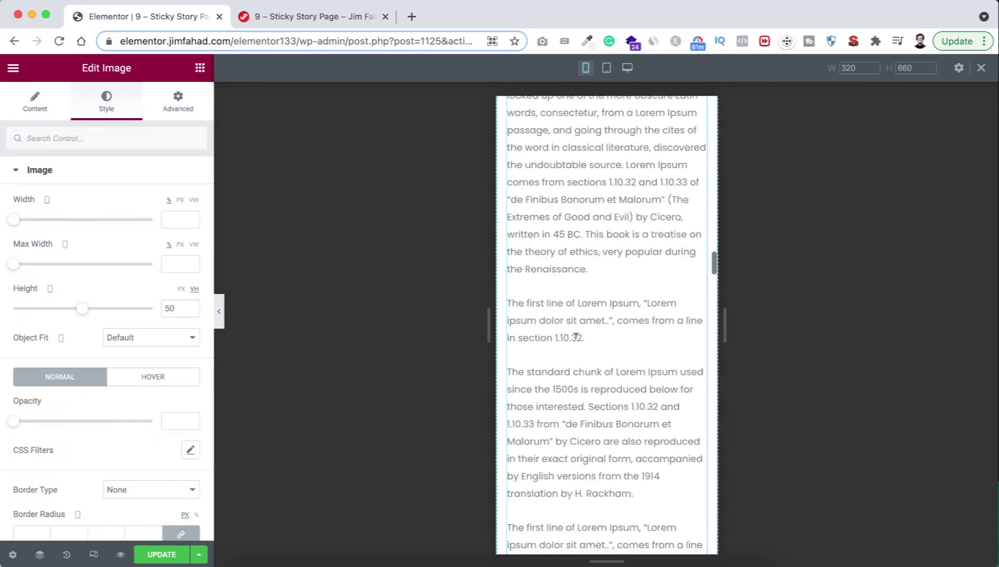
scroll(578, 341, down, 1)
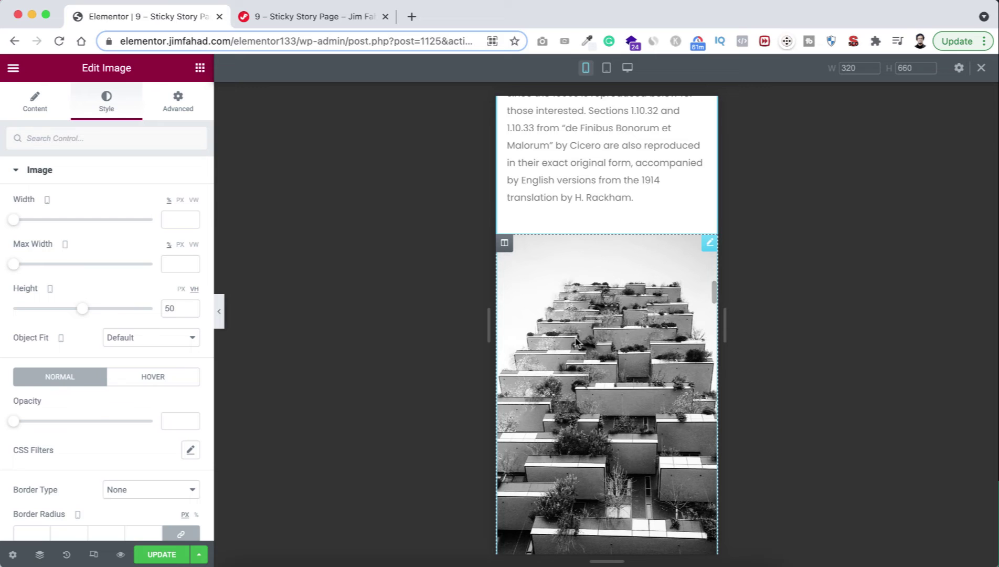
right_click(577, 341)
click(619, 426)
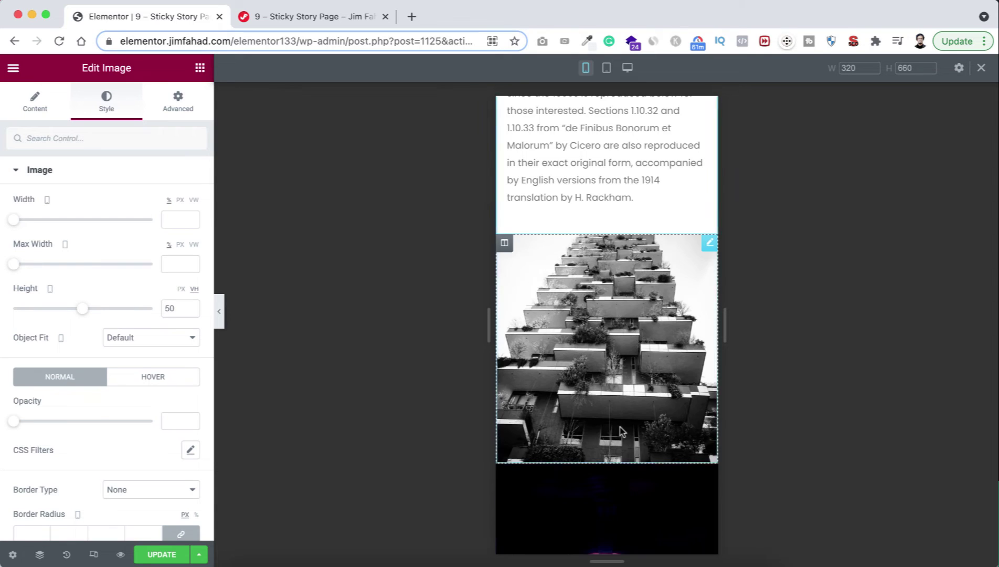
Paste the copied image style onto Story Three's neon doorway image and Story Four's church image
scroll(644, 453, down, 5)
right_click(632, 393)
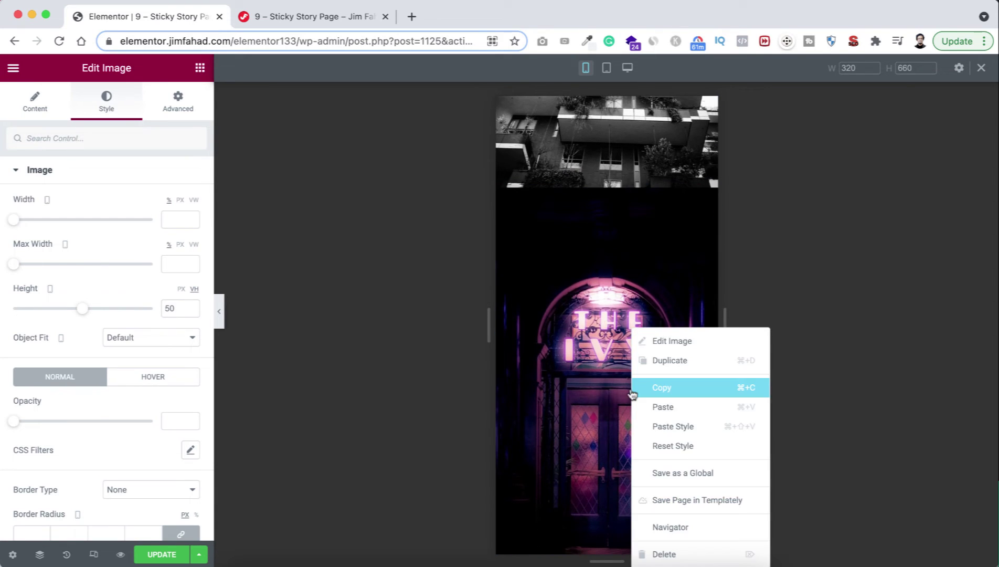
click(665, 423)
scroll(613, 503, down, 15)
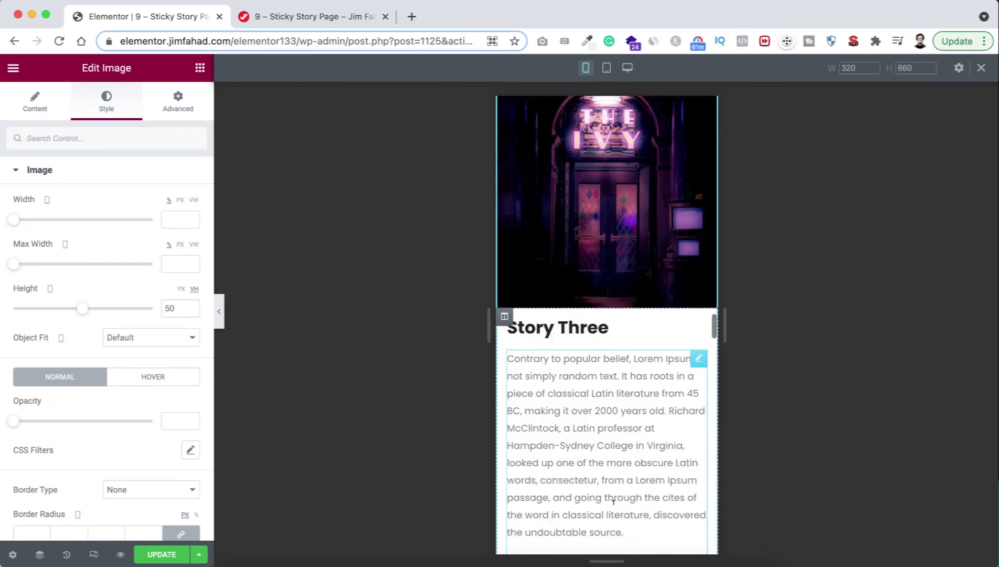
scroll(613, 504, down, 10)
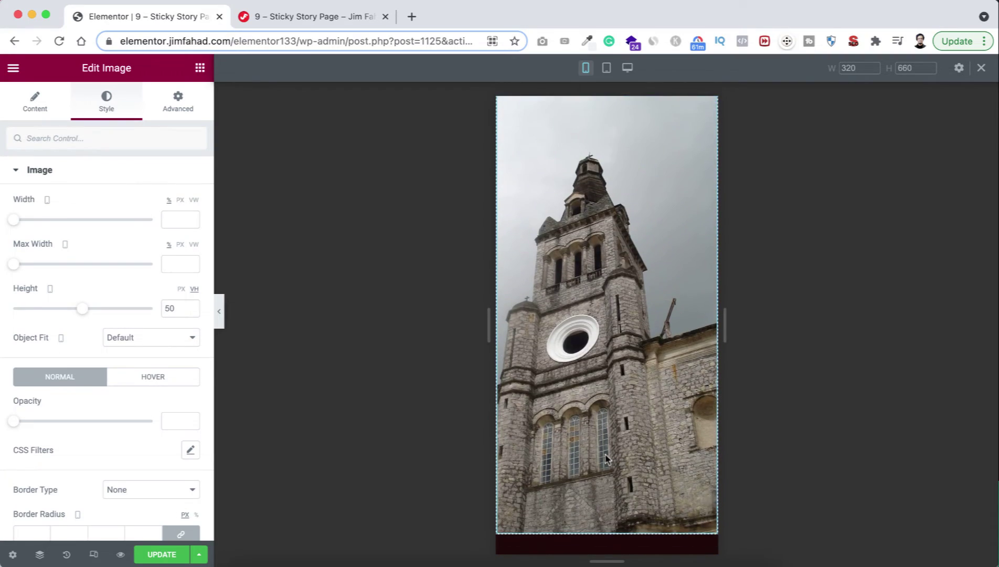
right_click(607, 459)
click(649, 426)
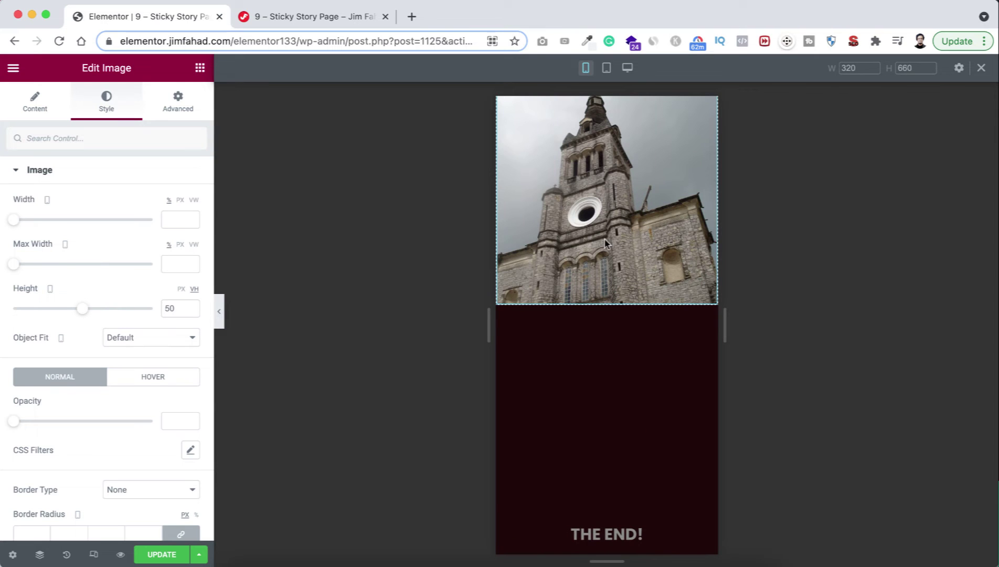
Review the stories in the mobile view, checking the resized images and the order of image and text in Story One and Story Two
scroll(606, 243, up, 3)
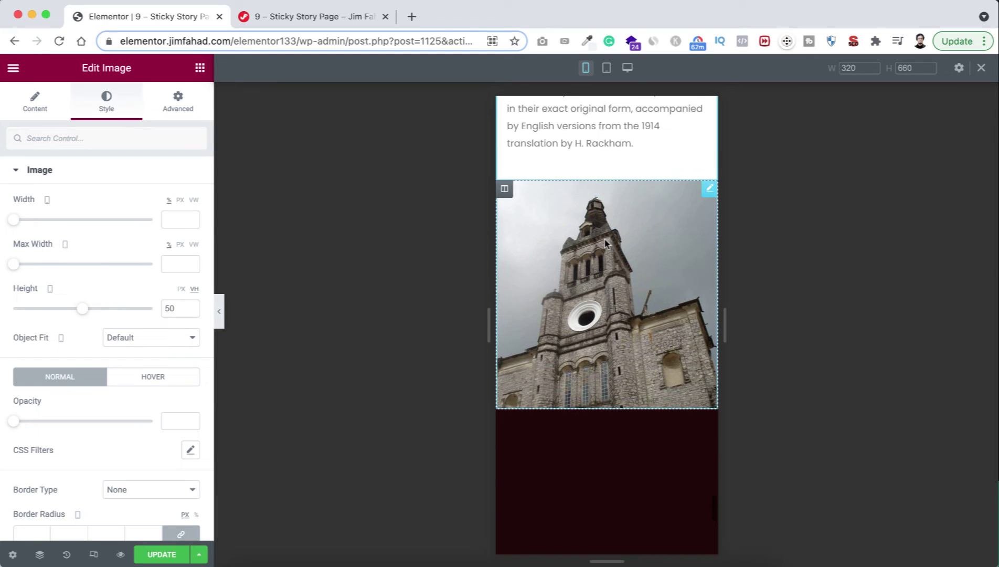
scroll(605, 242, up, 2)
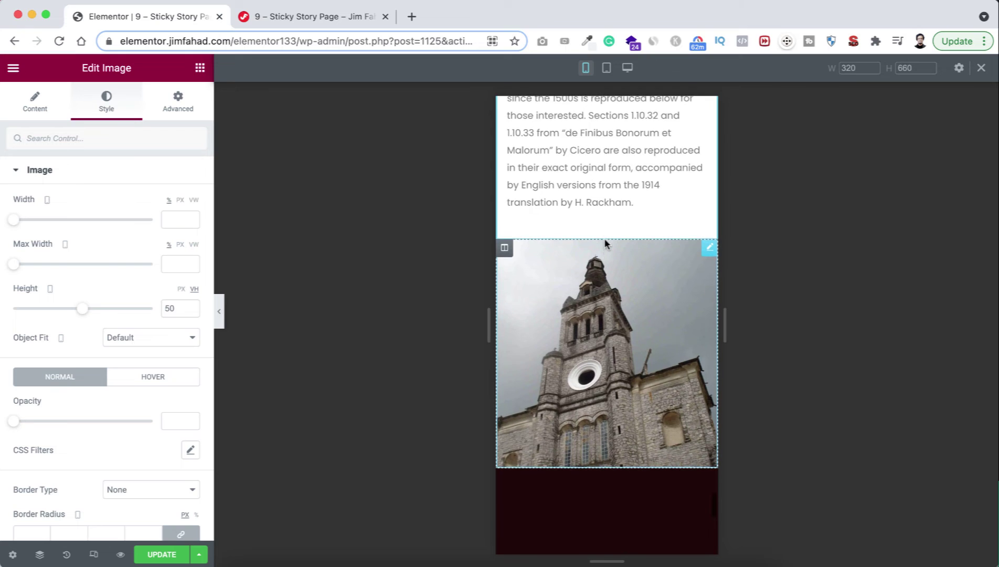
scroll(605, 243, up, 3)
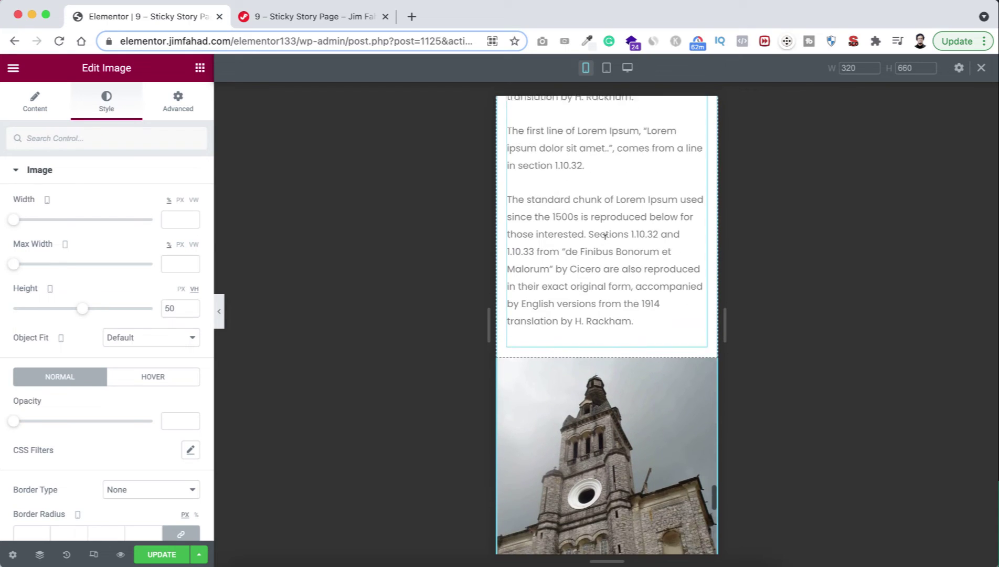
scroll(620, 301, down, 2)
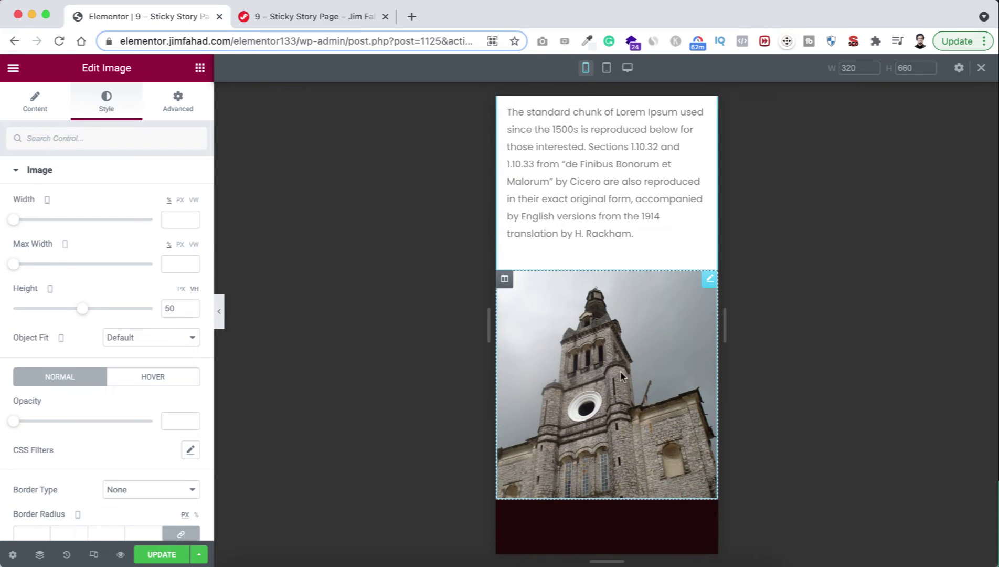
scroll(603, 325, up, 5)
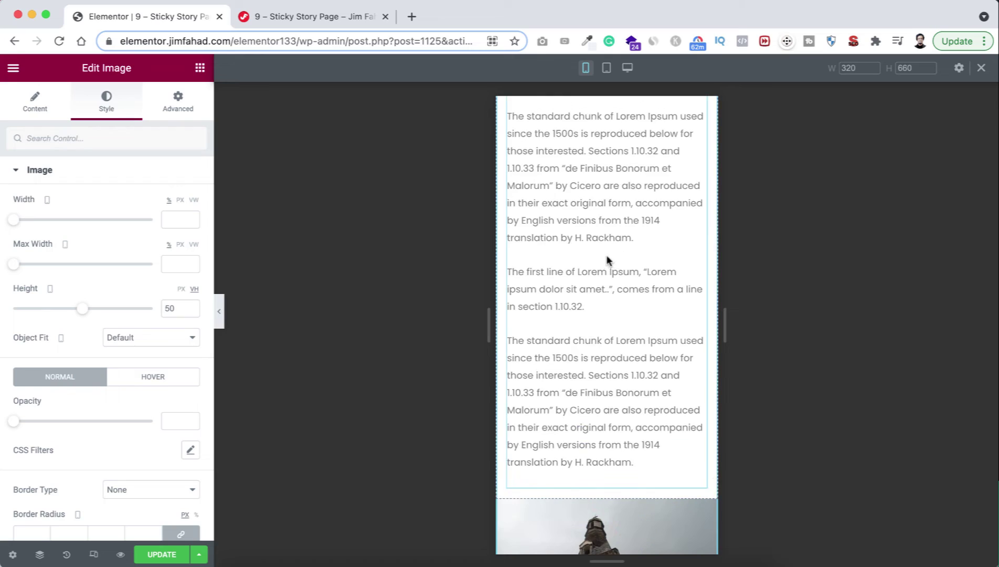
scroll(607, 228, up, 12)
scroll(607, 229, down, 4)
scroll(607, 230, down, 3)
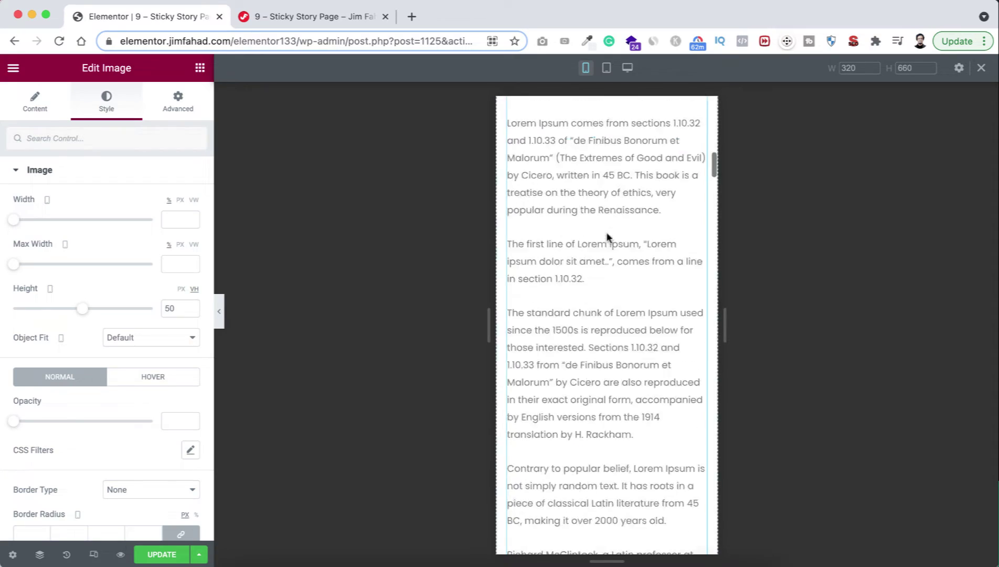
scroll(609, 239, up, 15)
scroll(609, 273, down, 4)
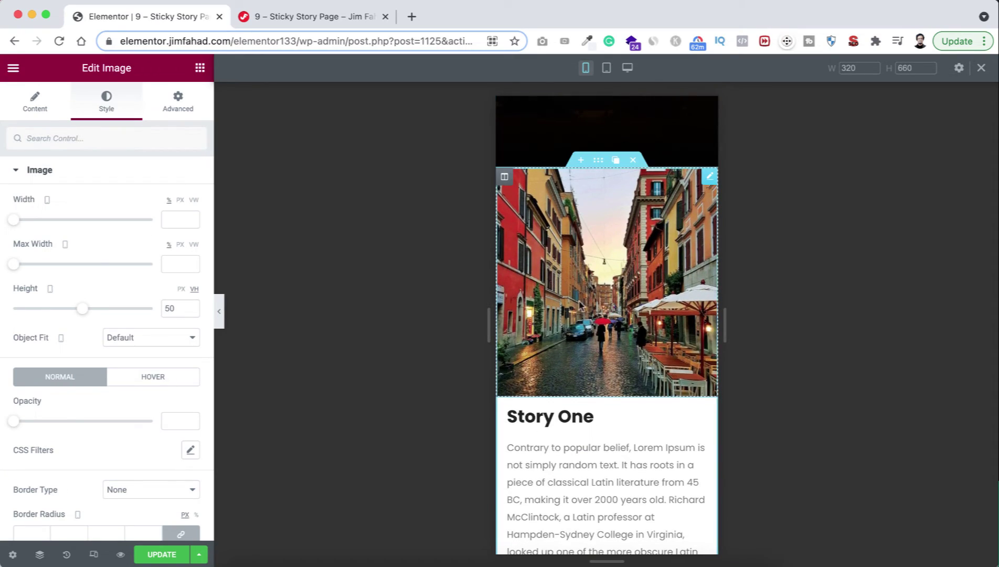
scroll(609, 346, down, 3)
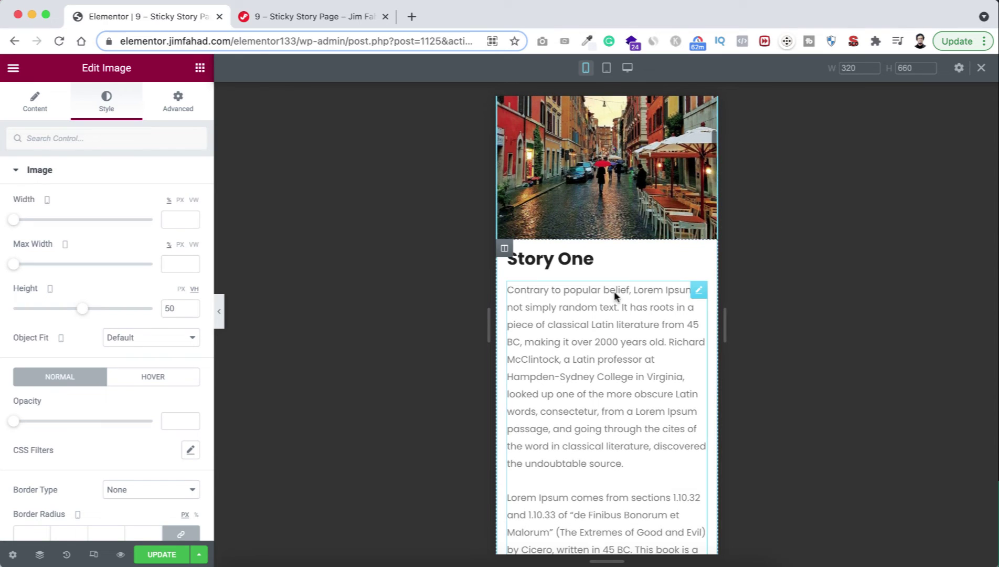
scroll(621, 443, up, 3)
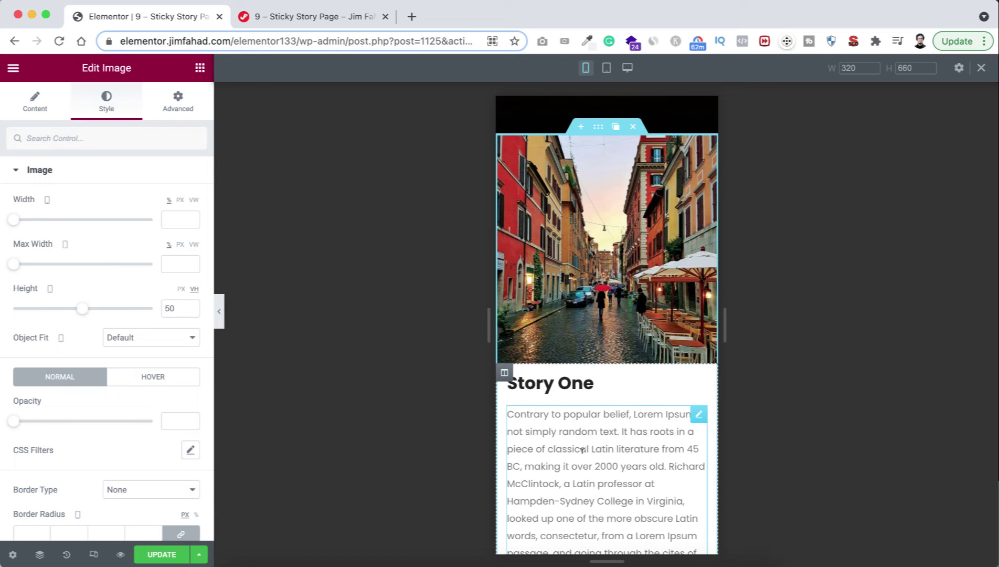
scroll(583, 450, down, 15)
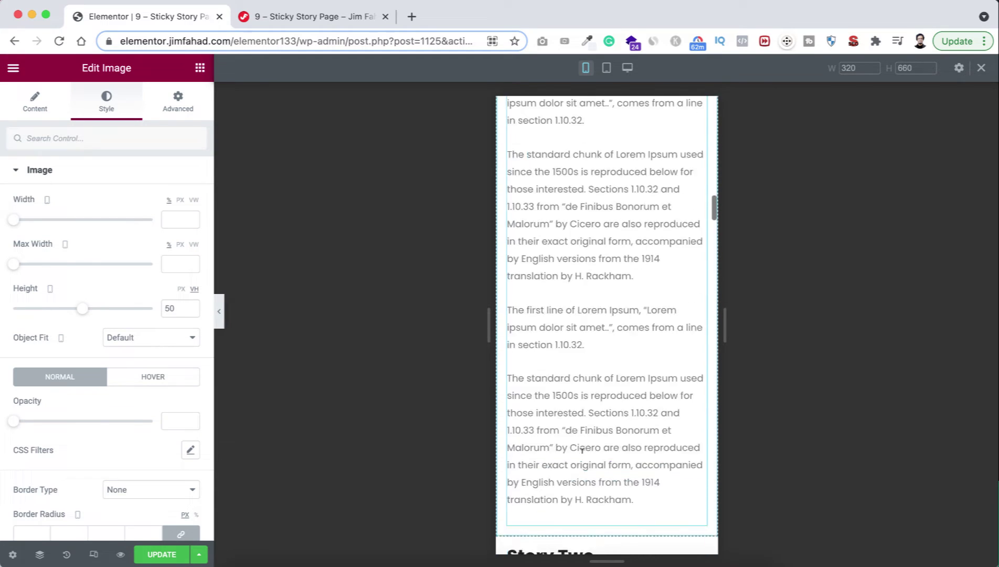
scroll(582, 450, down, 6)
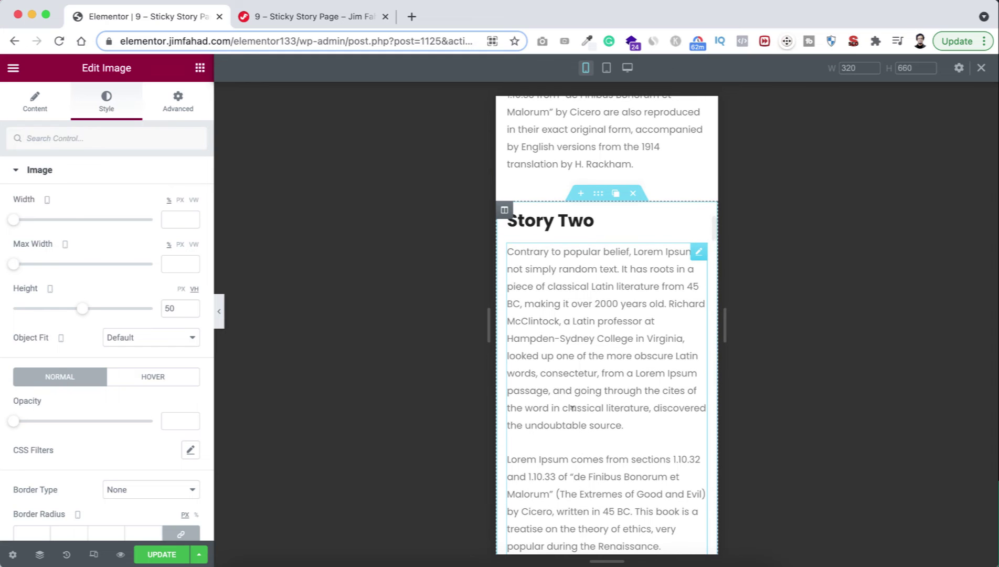
scroll(620, 367, down, 18)
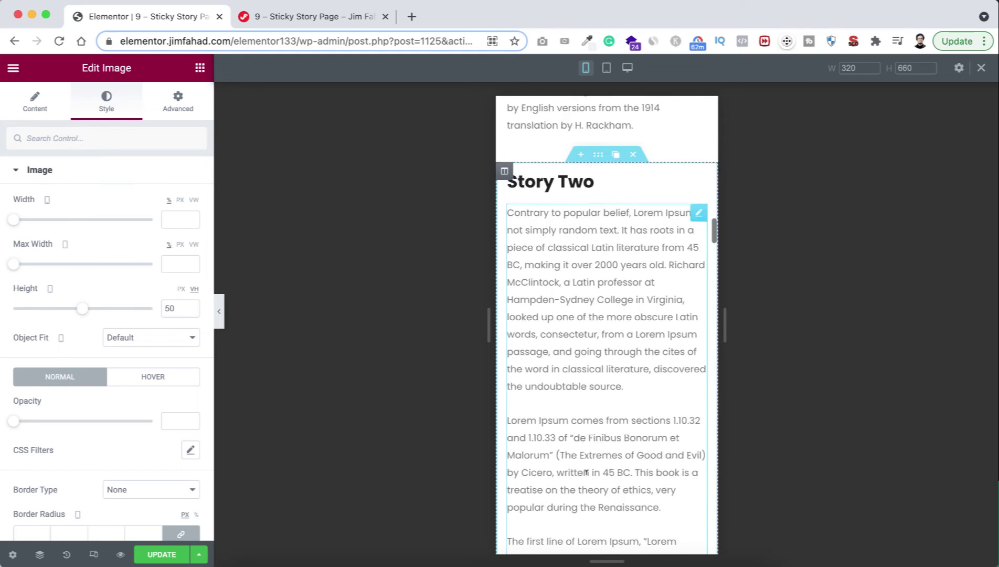
scroll(586, 475, down, 8)
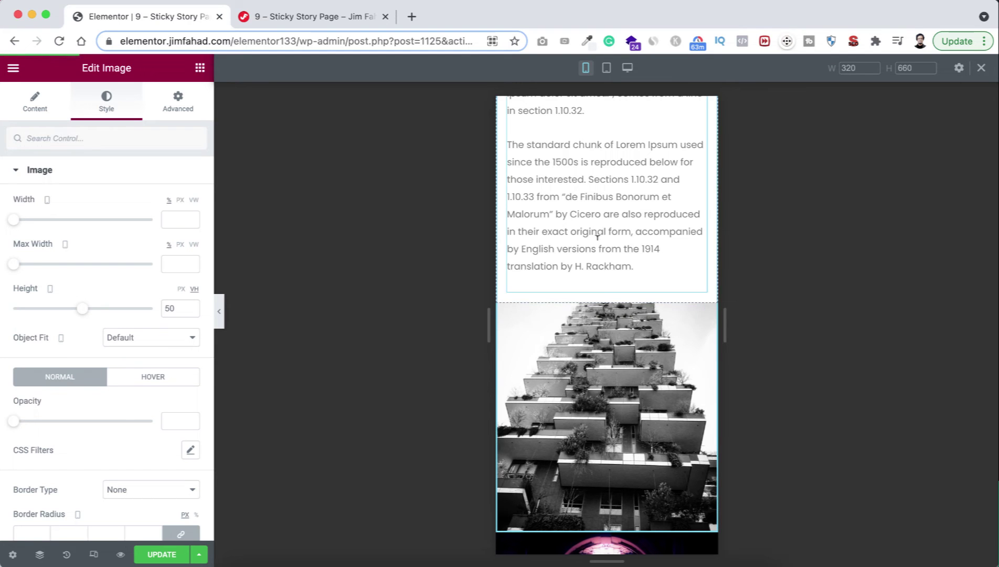
Turn on reversed columns for mobile in the Story Two section
scroll(583, 234, up, 3)
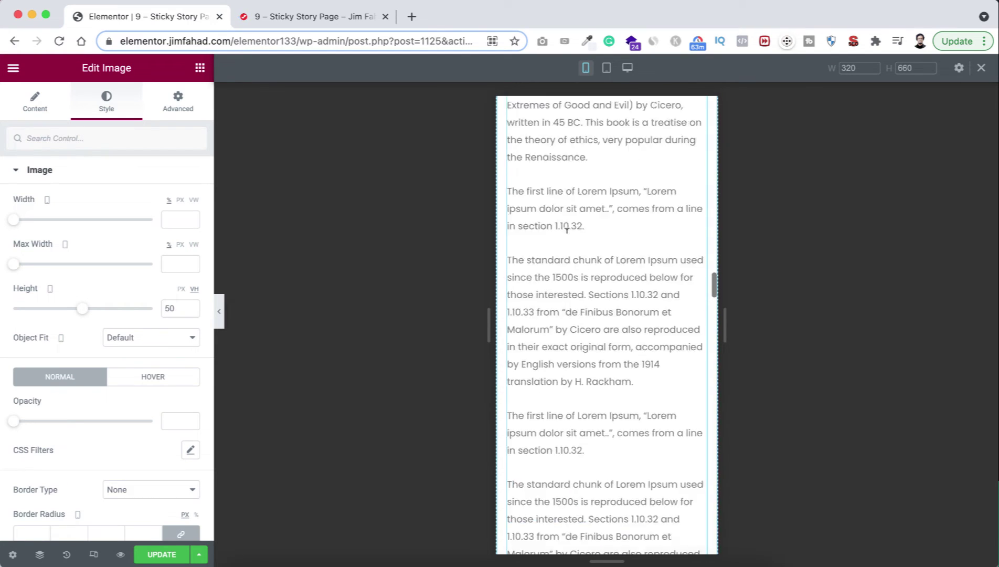
scroll(567, 229, up, 5)
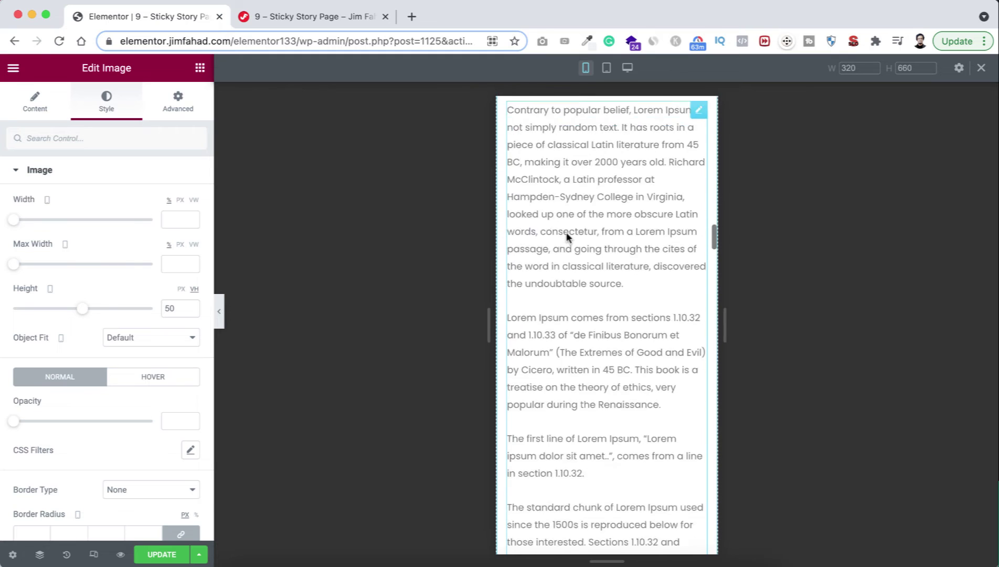
scroll(566, 232, up, 5)
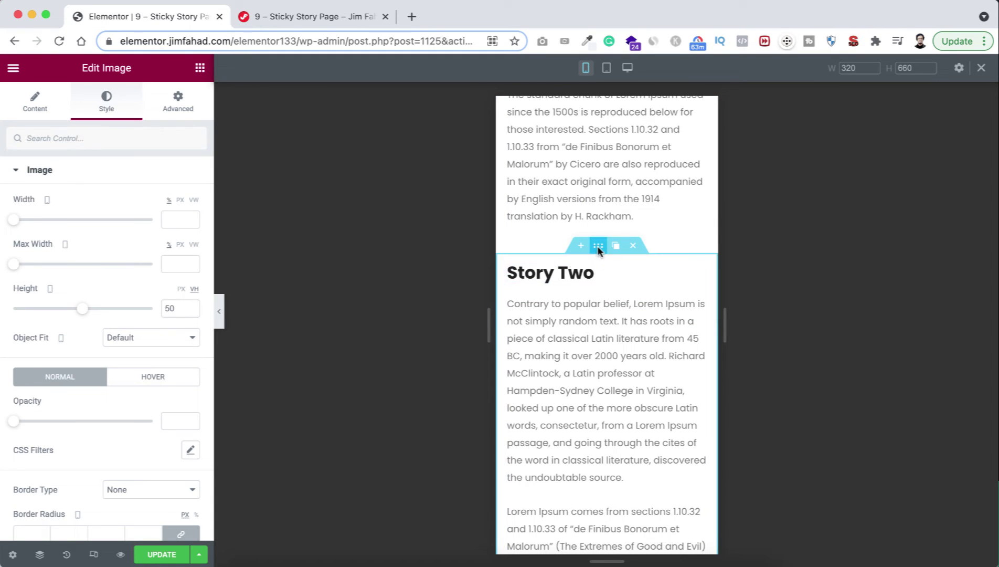
click(597, 247)
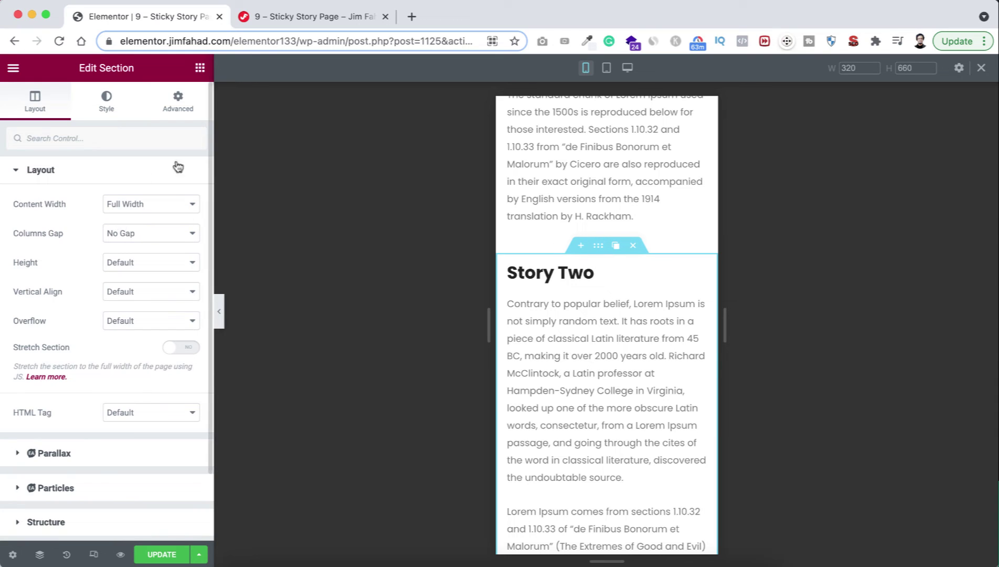
click(179, 107)
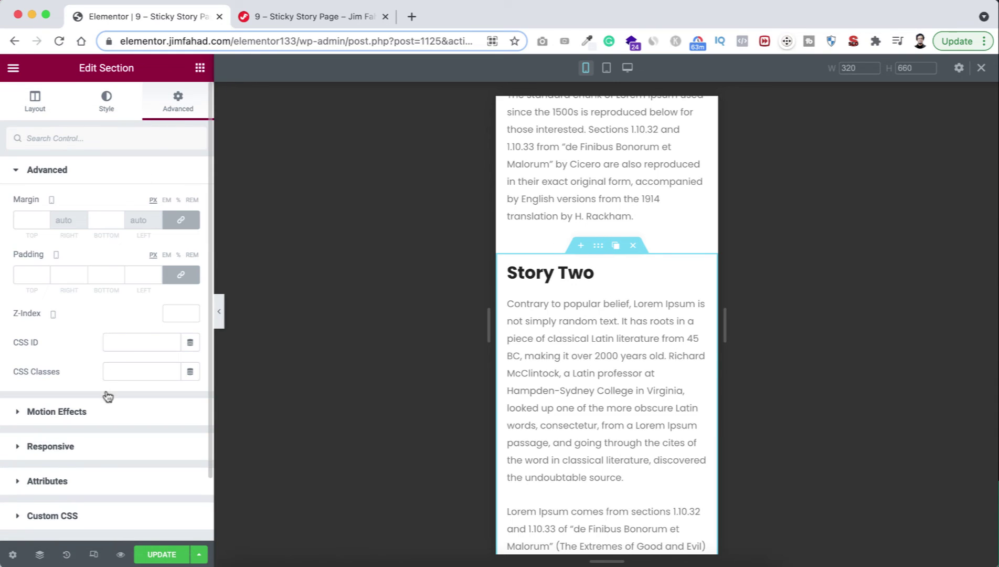
click(51, 446)
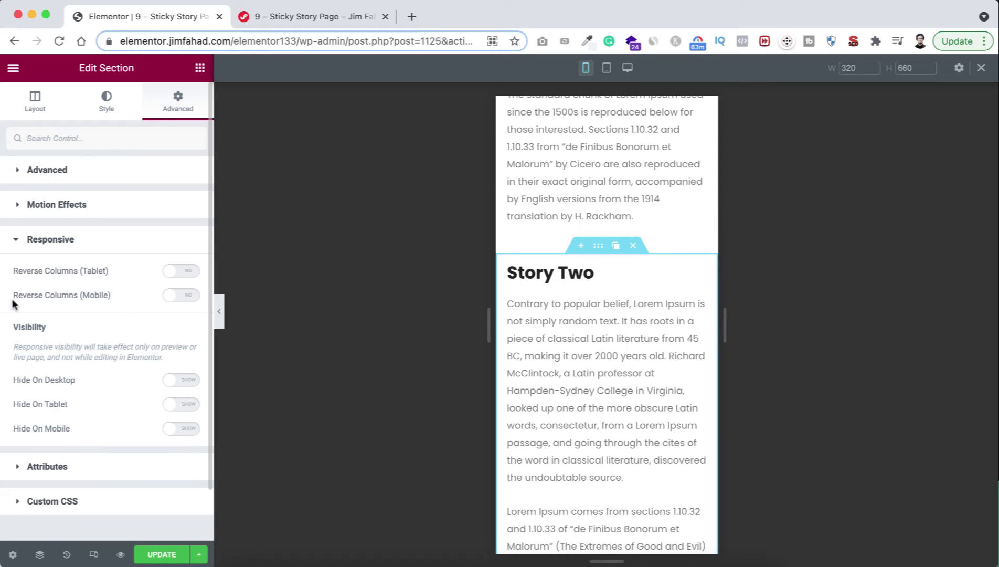
click(183, 295)
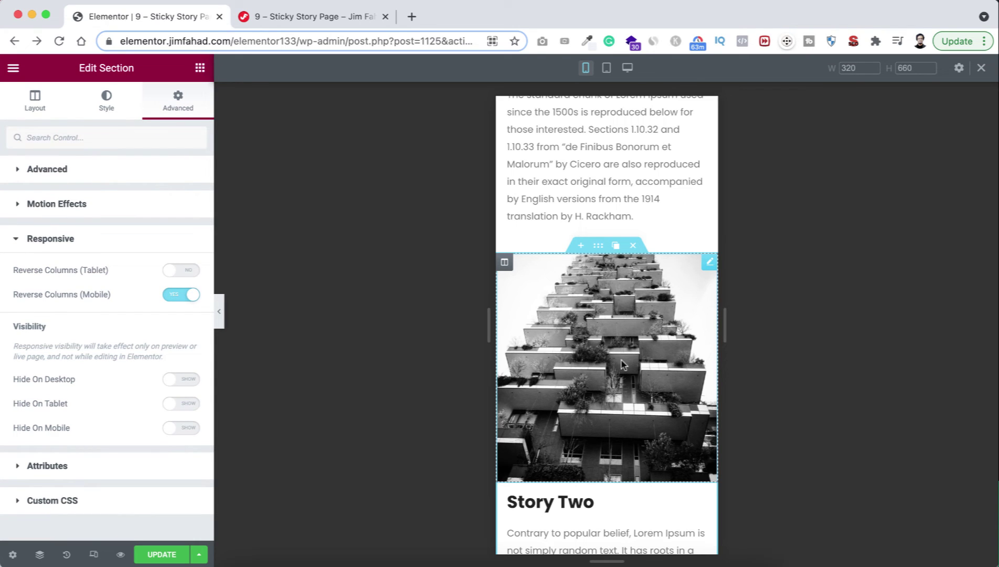
Turn on reversed columns for mobile in the Story Four section
scroll(622, 365, down, 4)
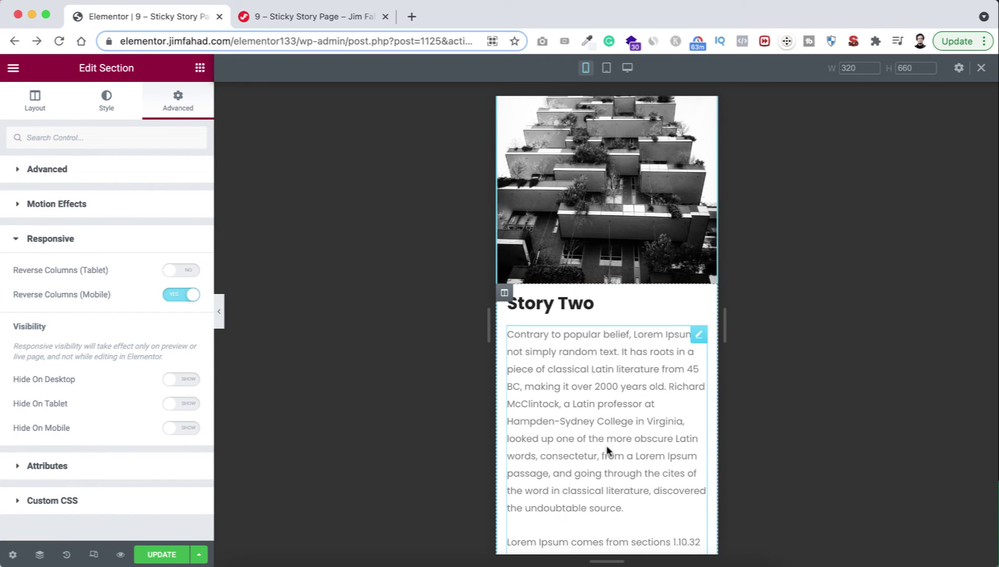
scroll(608, 449, down, 20)
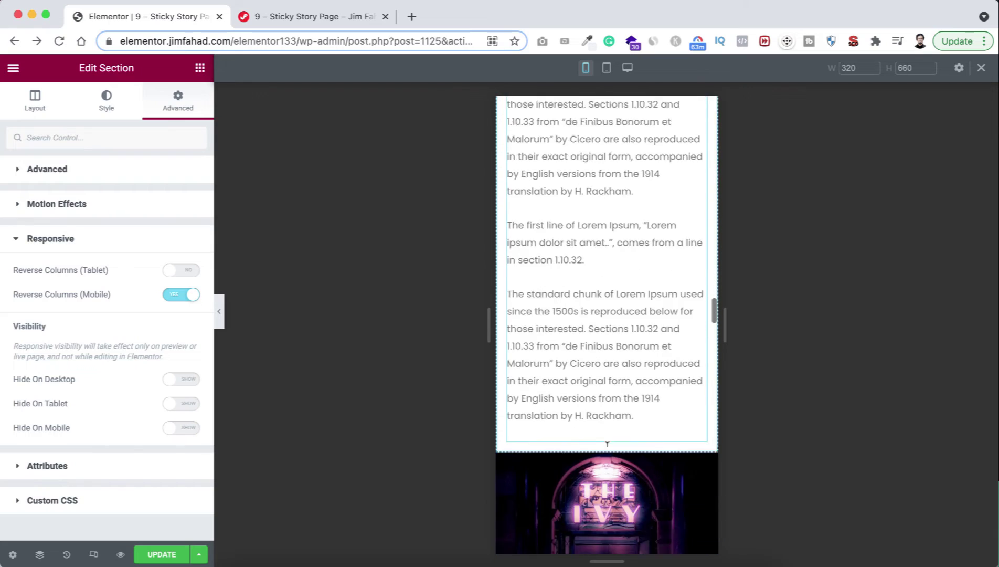
scroll(608, 444, down, 4)
scroll(603, 421, down, 18)
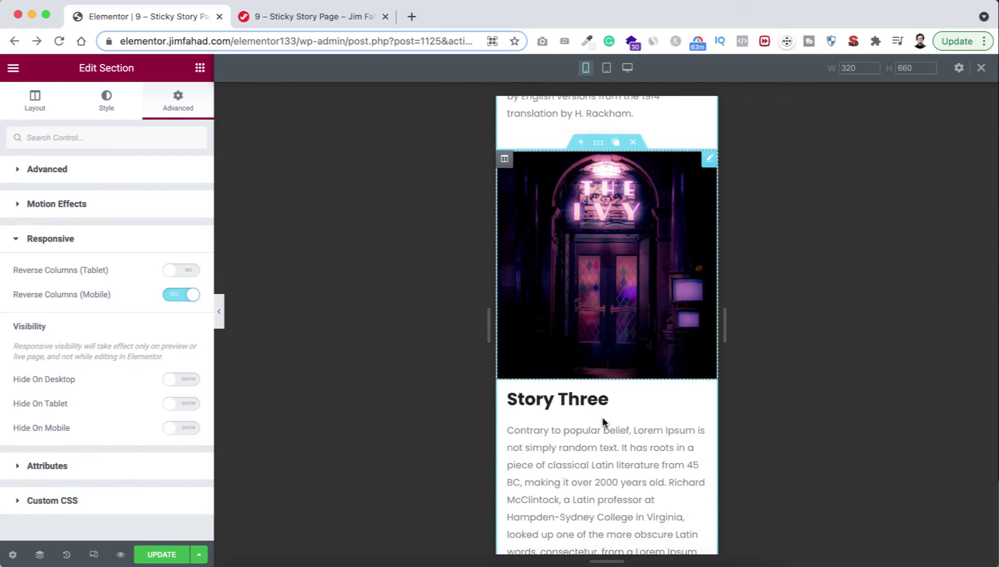
scroll(604, 422, down, 12)
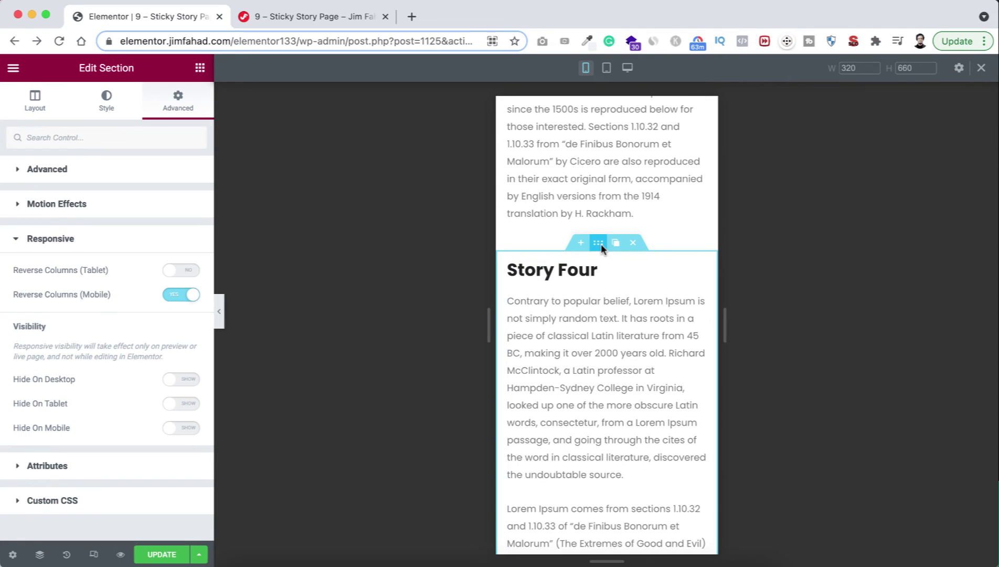
click(601, 243)
click(183, 103)
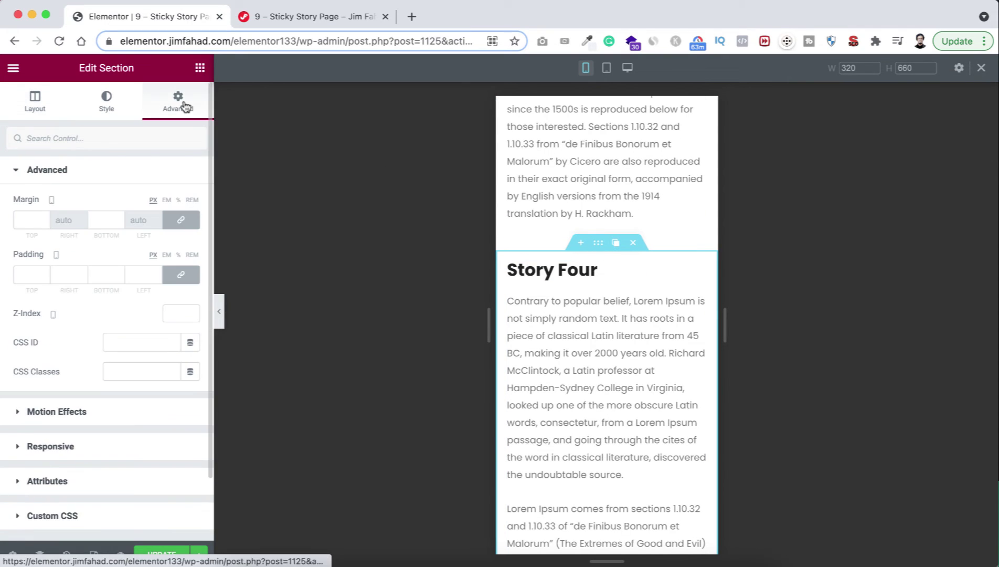
click(68, 445)
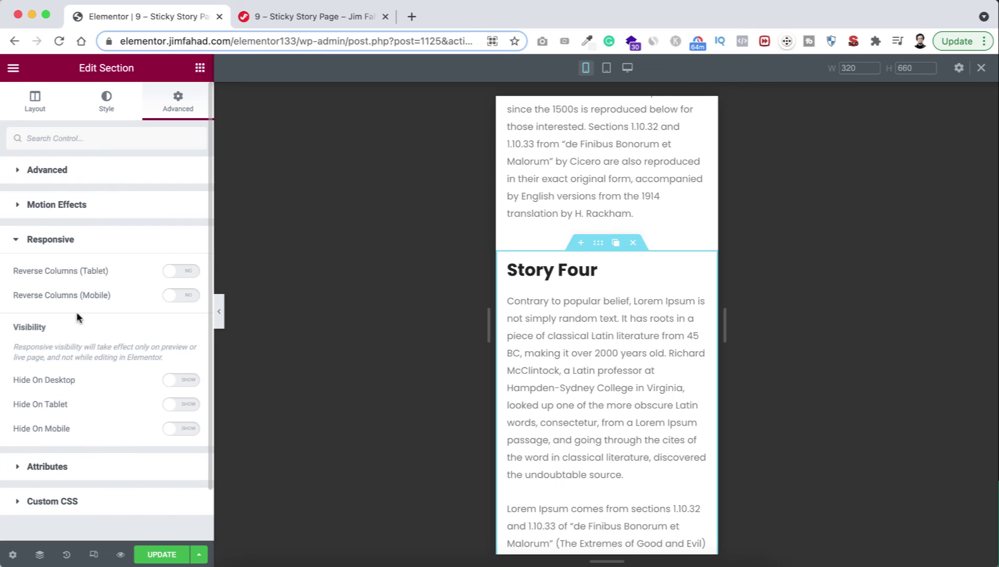
click(184, 297)
Check the image and text order of the stories on mobile, update the page and exit the responsive view
scroll(560, 383, down, 10)
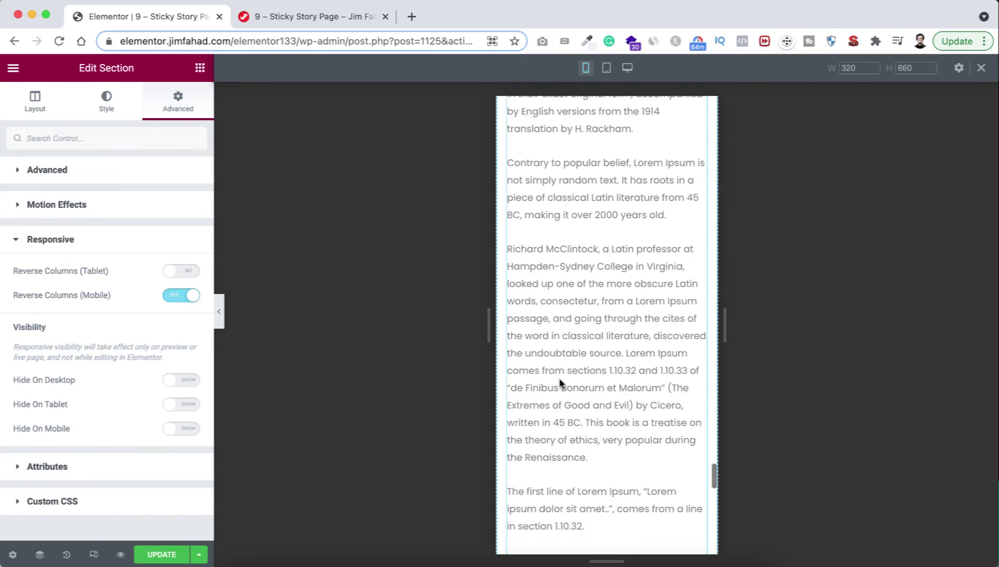
scroll(561, 383, down, 15)
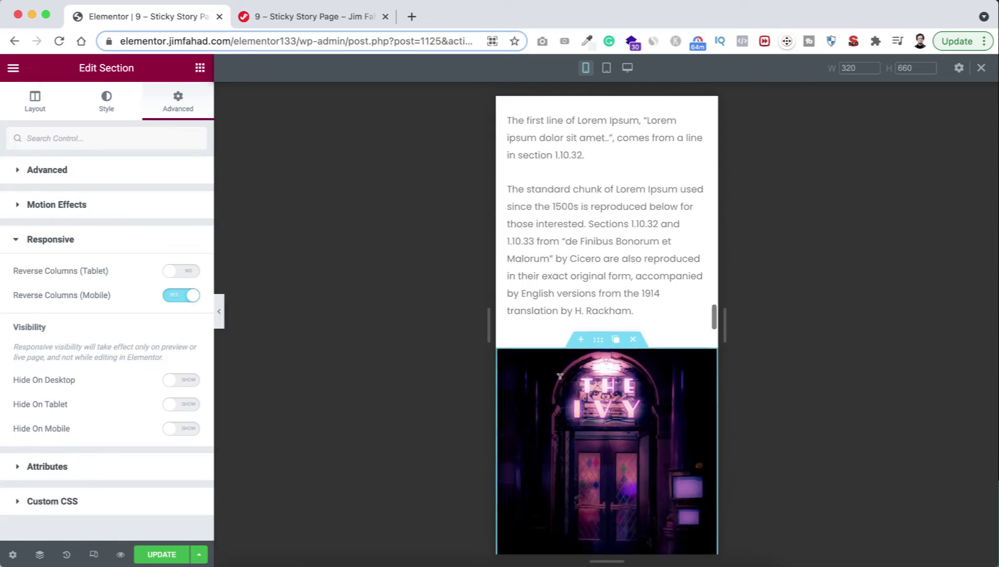
scroll(560, 376, down, 10)
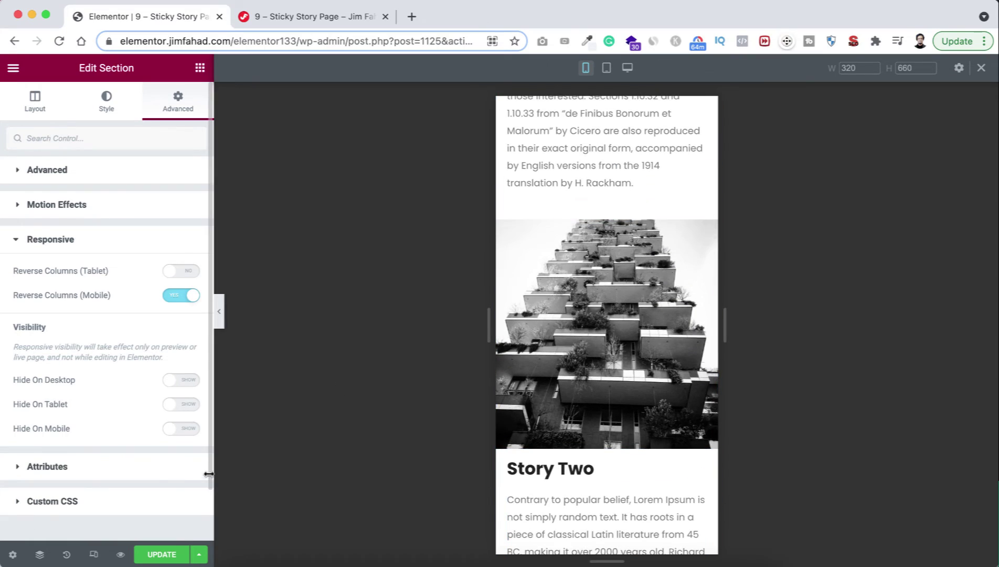
click(161, 555)
click(983, 71)
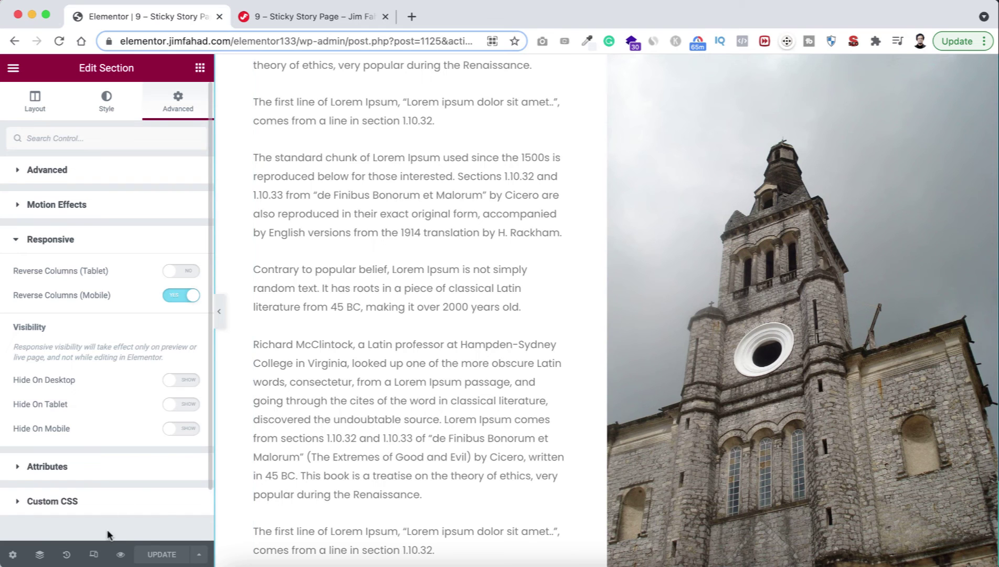
Preview the page and review the desktop hero, the sticky images of all four stories and the "THE END!" section
click(120, 555)
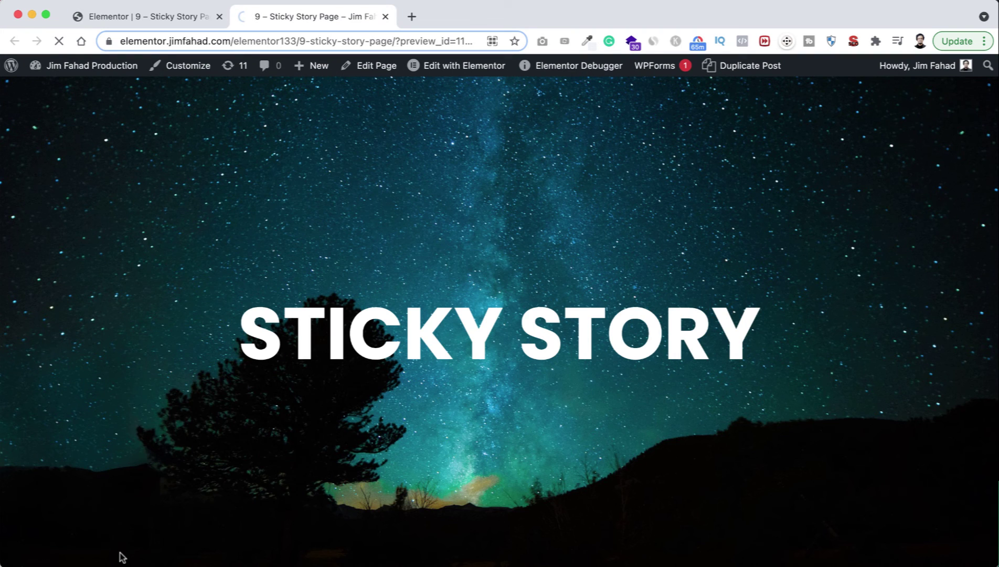
scroll(427, 464, down, 15)
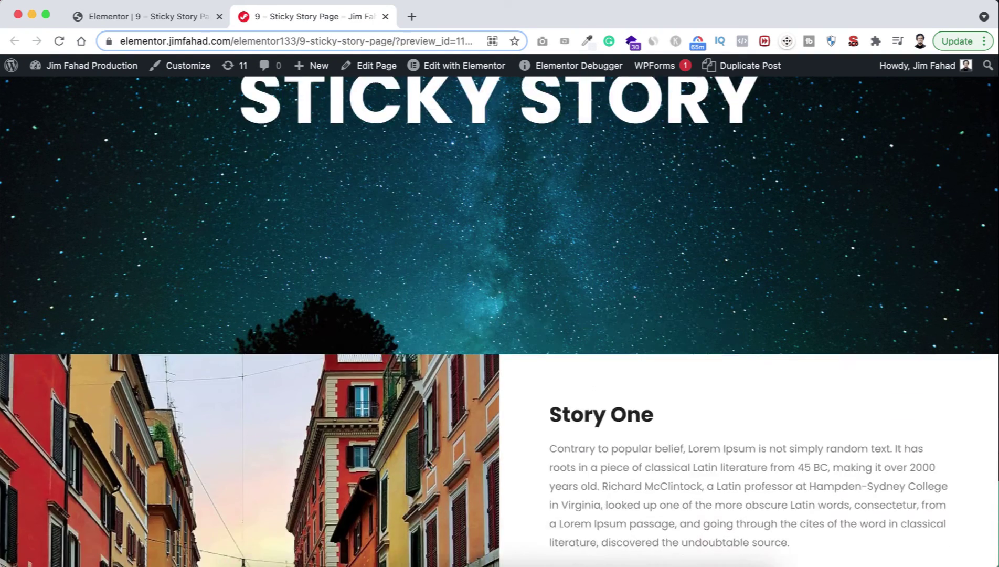
scroll(428, 464, down, 15)
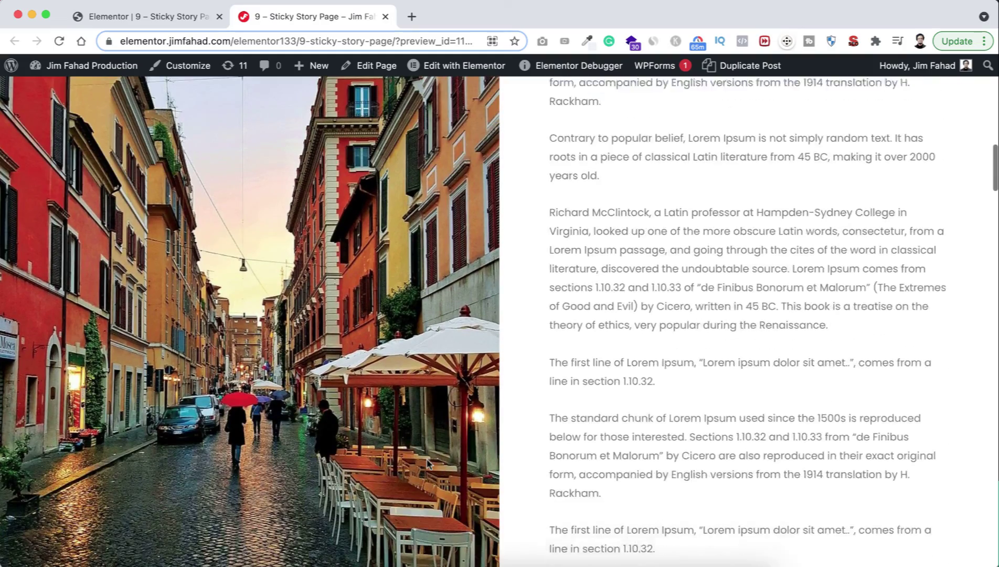
scroll(428, 463, down, 15)
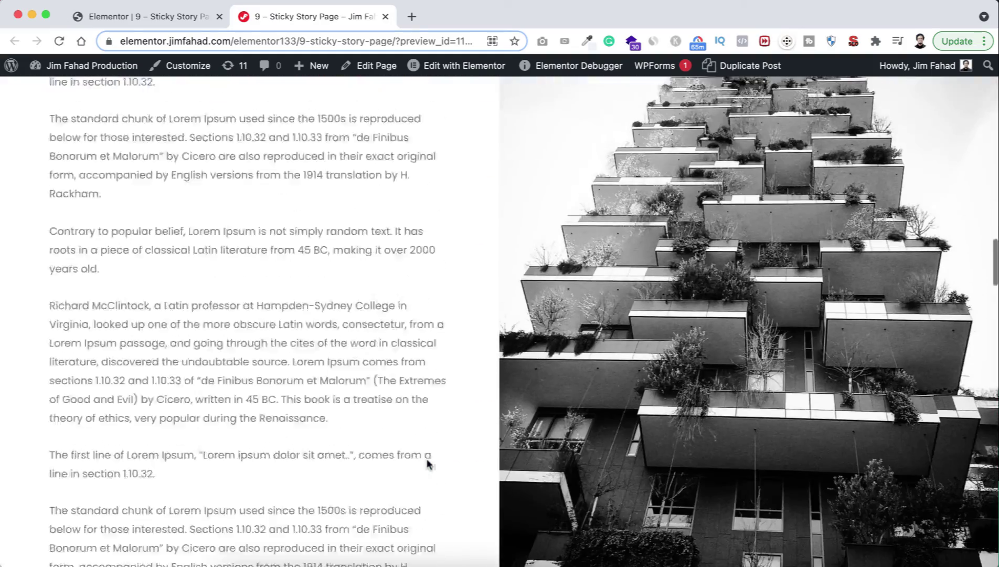
scroll(428, 463, down, 15)
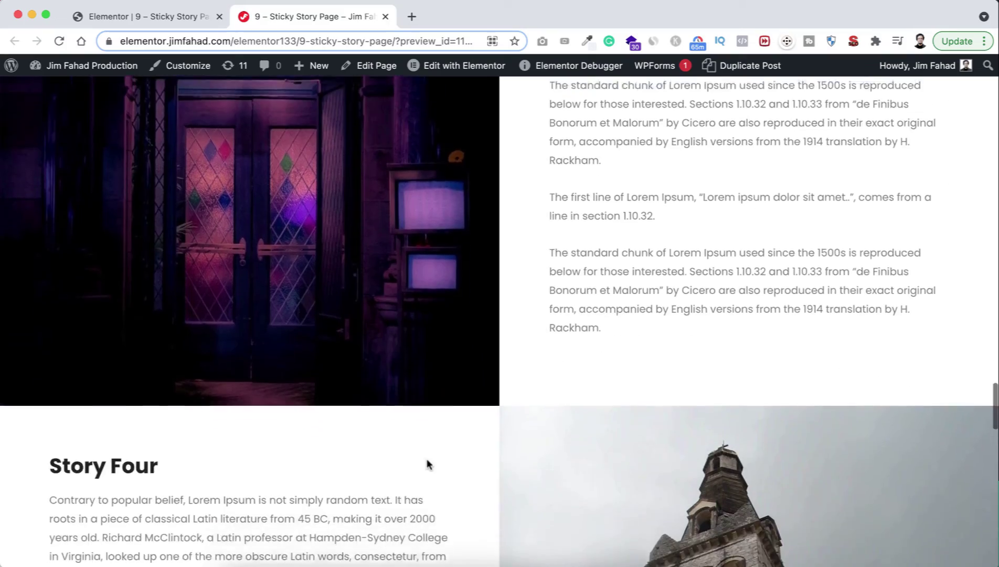
scroll(428, 463, down, 15)
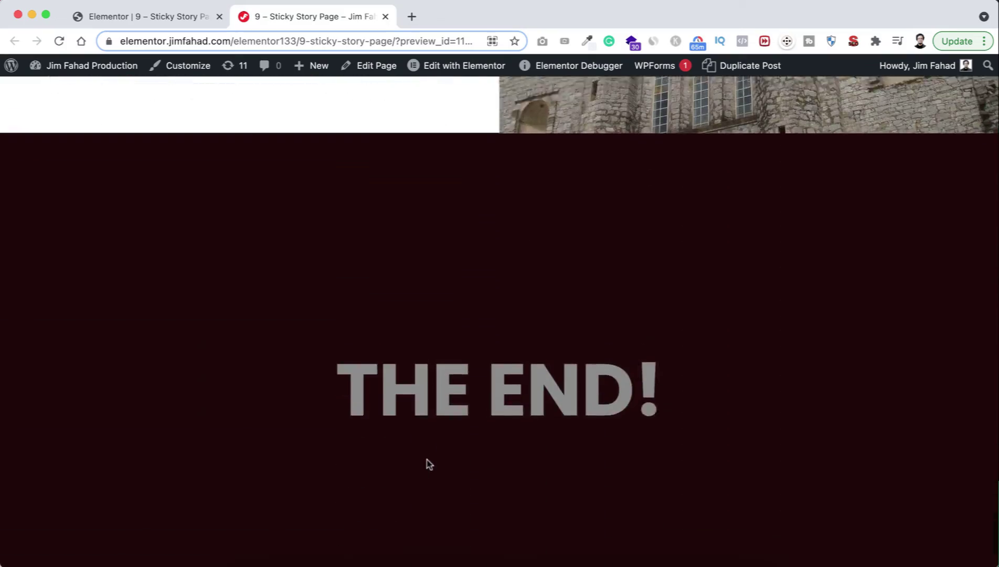
scroll(429, 464, up, 15)
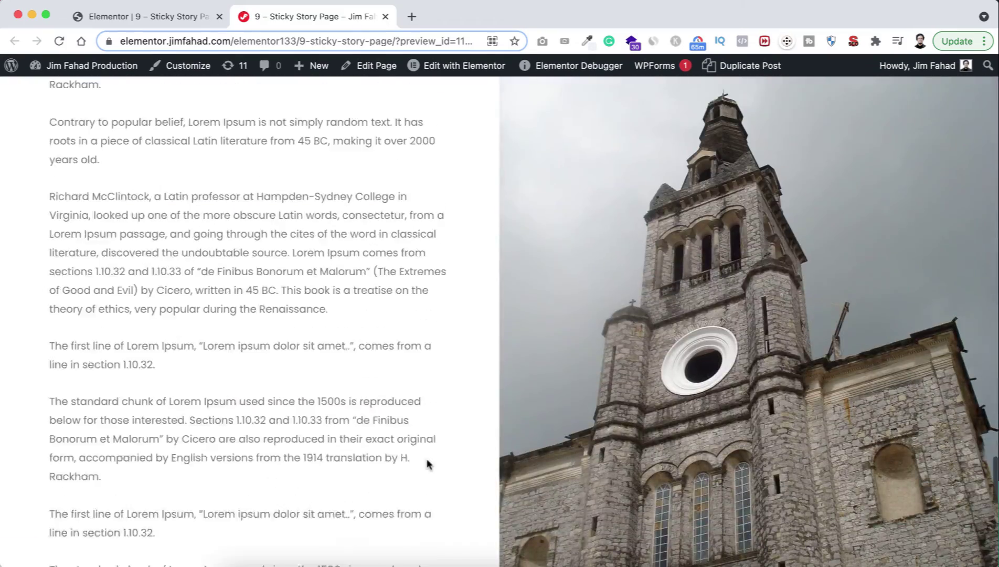
scroll(429, 464, up, 12)
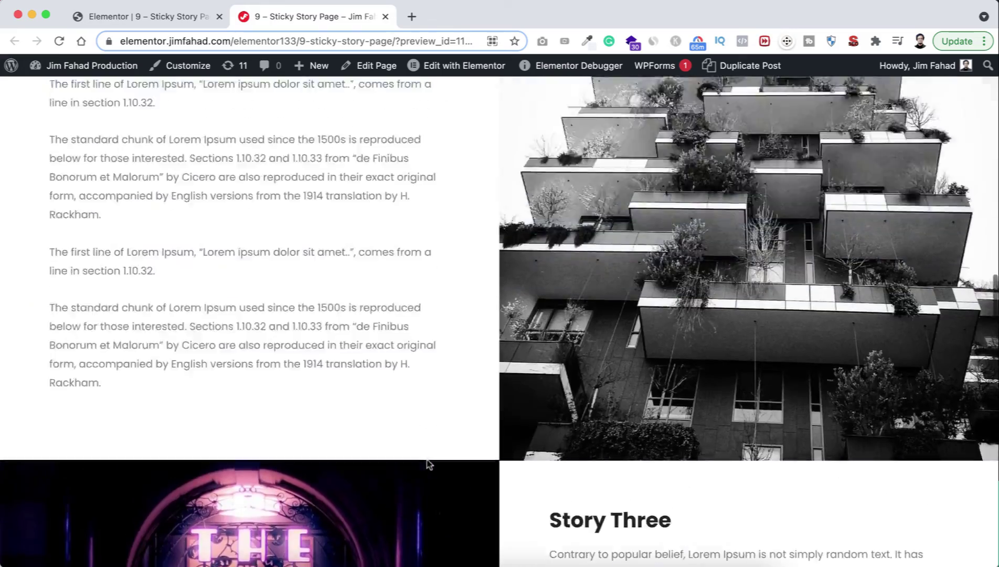
scroll(428, 461, up, 15)
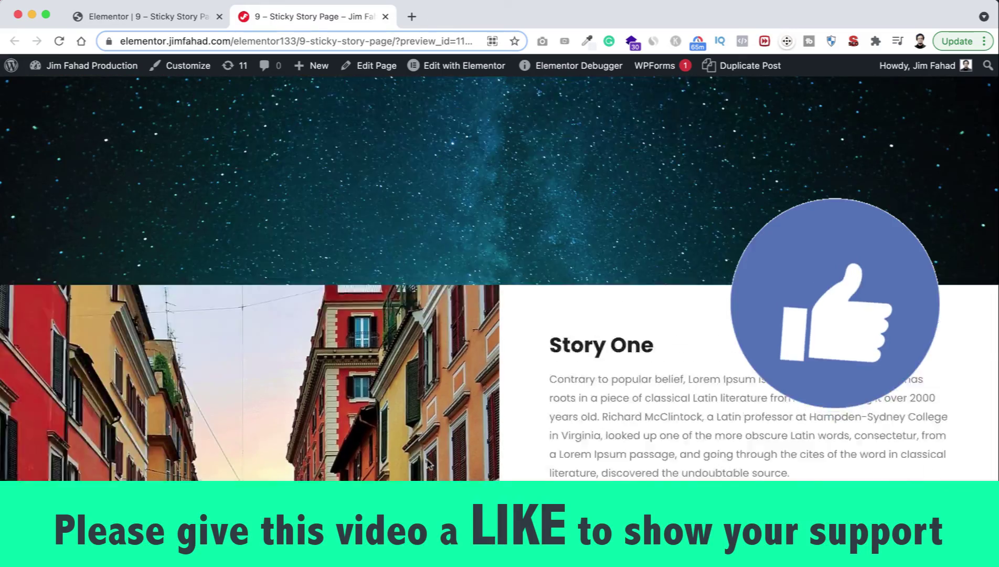
scroll(428, 462, down, 20)
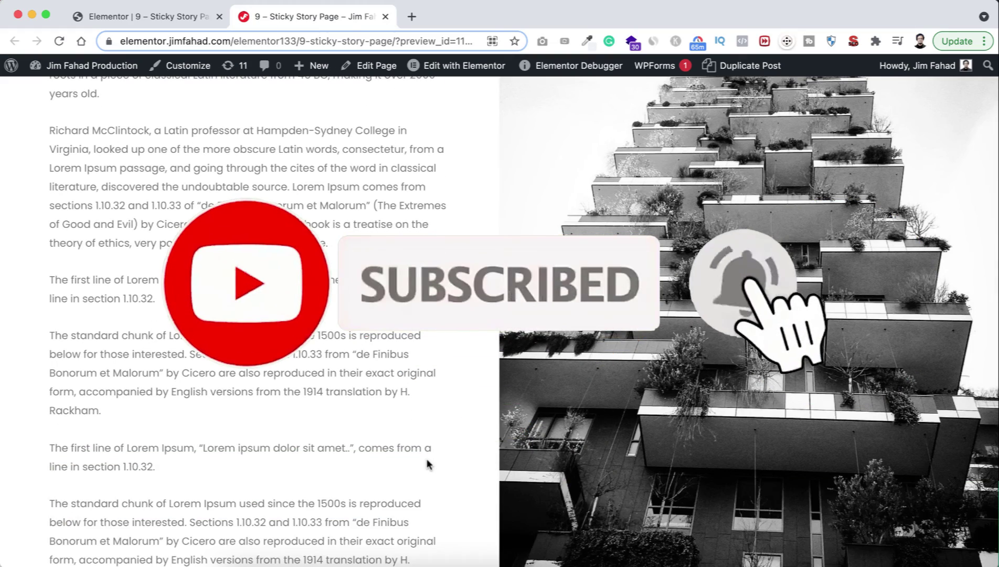
scroll(428, 464, down, 10)
scroll(428, 463, down, 10)
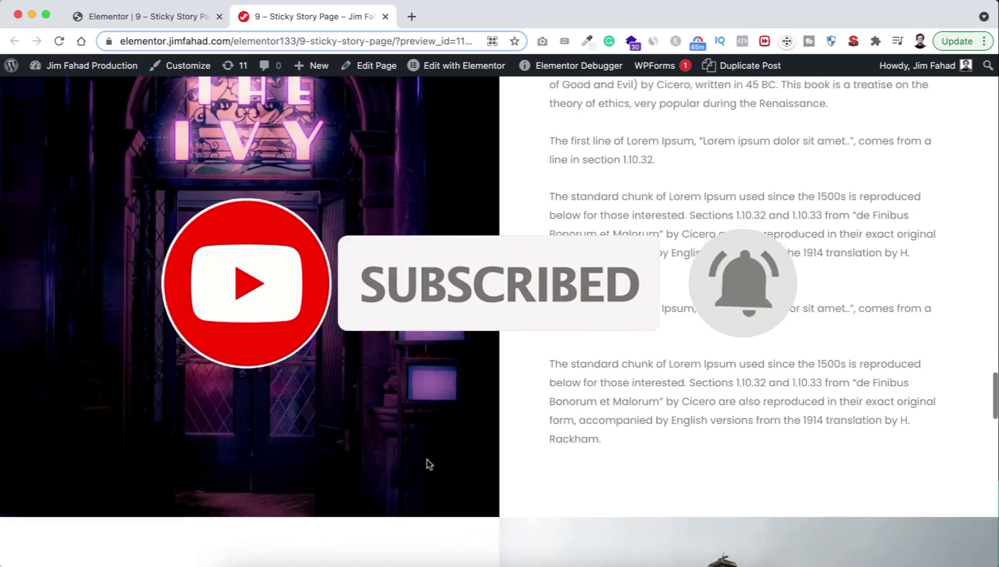
scroll(428, 464, down, 15)
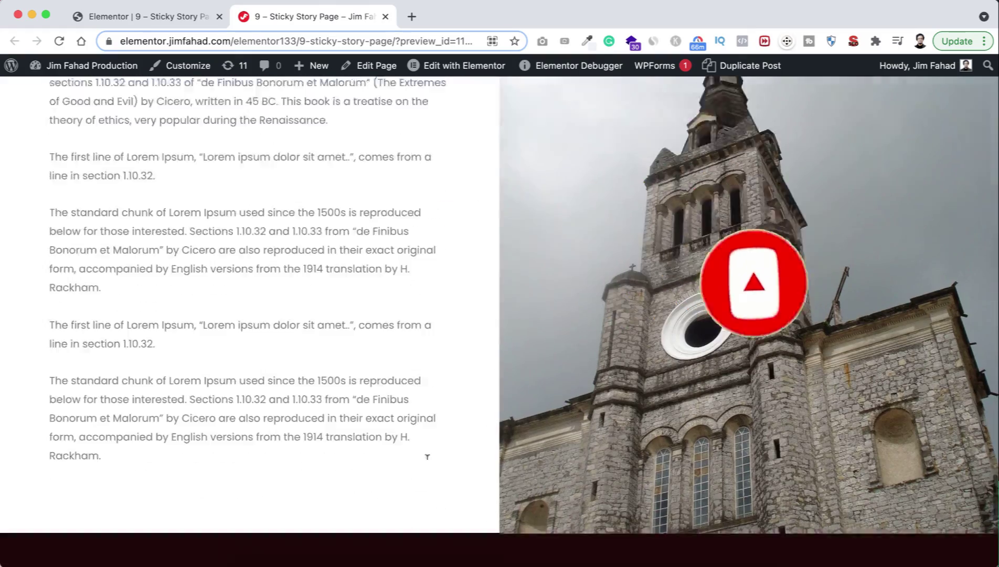